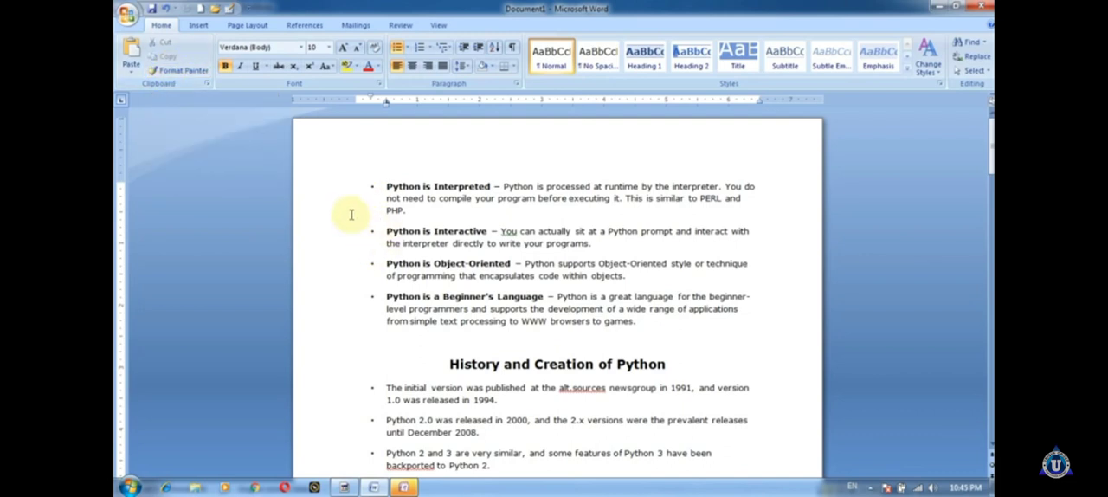
# Step: Copy the "Python is Interpreted" bullet's formatting with Format Painter and paste the copied Python description before "programs" in the next bullet
pyautogui.click(378, 184)
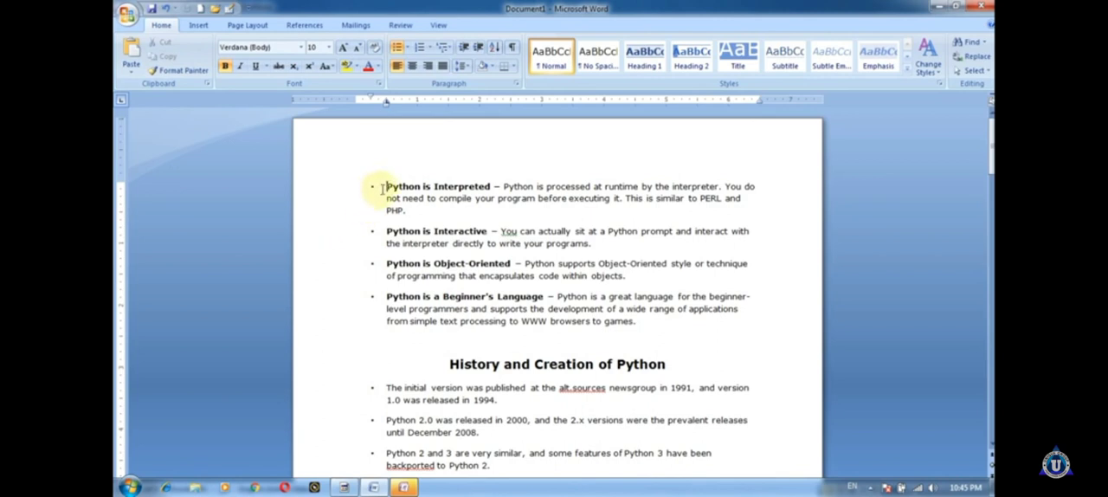
pyautogui.moveTo(380, 188); pyautogui.dragTo(777, 216)
pyautogui.click(178, 70)
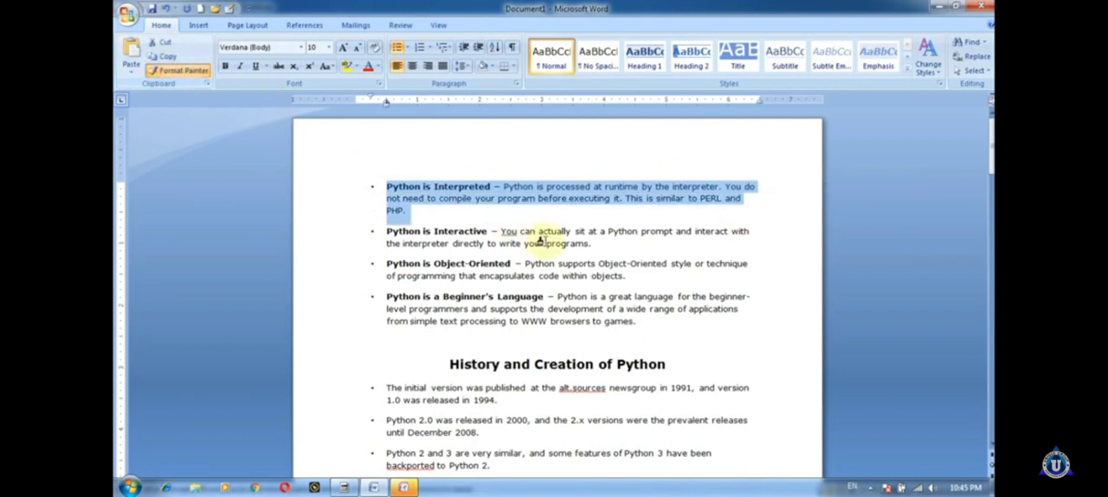
pyautogui.click(546, 243)
pyautogui.write('Python is designed to be highly readable. It uses English keywords frequently where as Python is a high-level, interpreted, interactive and object-oriented scripting language. Python is designed to be highly readable. It uses English keywords frequently where as Python is a high-level, interpreted, interactive and object-oriented scripting language. Python is designed to be highly readable. It uses English keywords frequently where as Python is a high-level, interpreted, interactive and object-oriented scripting language. Python is designed to be highly readable. It uses English keywords frequently where as Python is a high-level, interpreted, interactive and object-oriented scripting language. Python is designed to be highly readable. It uses English keywords frequently where as Python is a high-level, interpreted, interactive and object-oriented scripting language. Python is designed to be highly readable. It uses English keywords frequently where as Python is a high-level, interpreted, interactive and object-oriented scripting language. Python is designed to be highly readable. It uses English keywords frequently where as Python is a high-level, interpreted, interactive and object-oriented scripting language. Python is designed to be highly readable. It uses English keywords frequently where as Python is a high-level, interpreted, interactive and object-oriented scripting language. Python is designed to be highly readable. It uses English keywords frequently where as other languages use punctuation, and it has fewer syntactical constructions than other languages.')
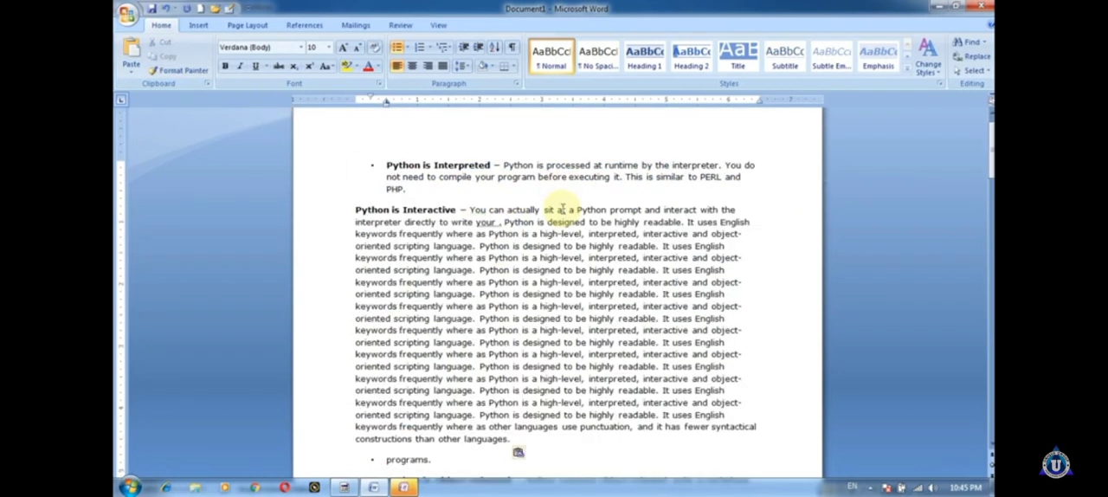
pyautogui.moveTo(351, 209); pyautogui.dragTo(752, 224)
pyautogui.scroll(-3, 645, 329)
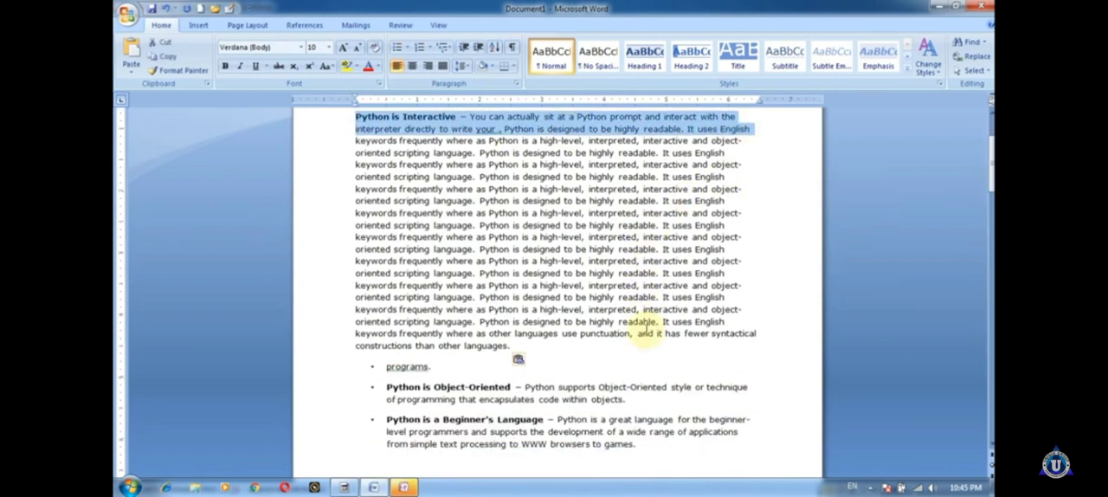
pyautogui.scroll(3, 640, 318)
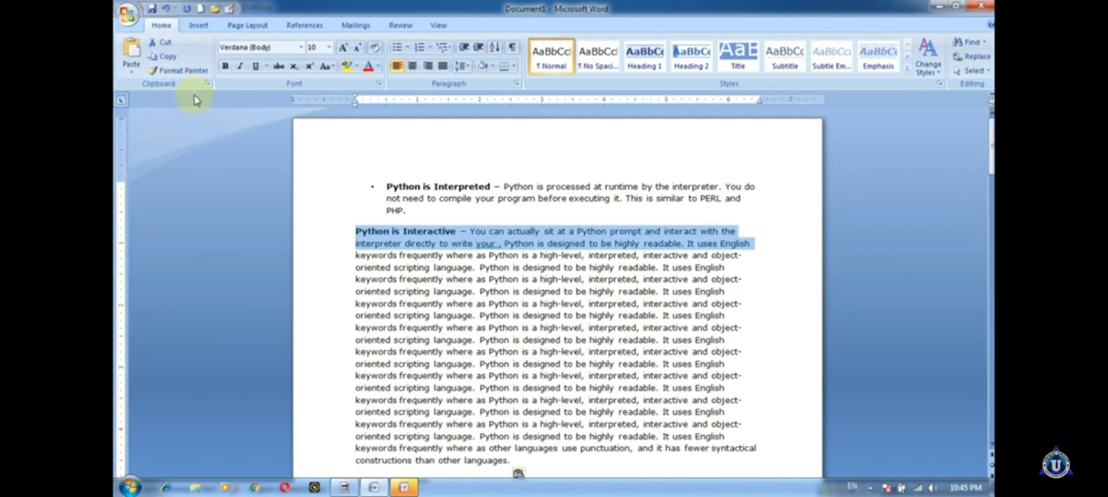
pyautogui.click(301, 48)
pyautogui.click(465, 222)
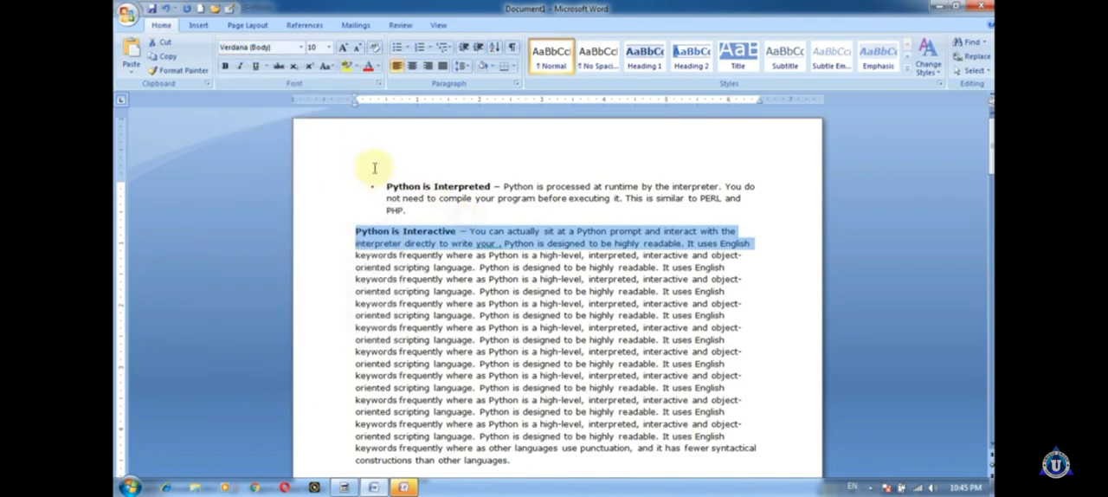
# Step: Set the font of the whole "Python is Interpreted" bullet to Cooper Black
pyautogui.tripleClick(388, 186)
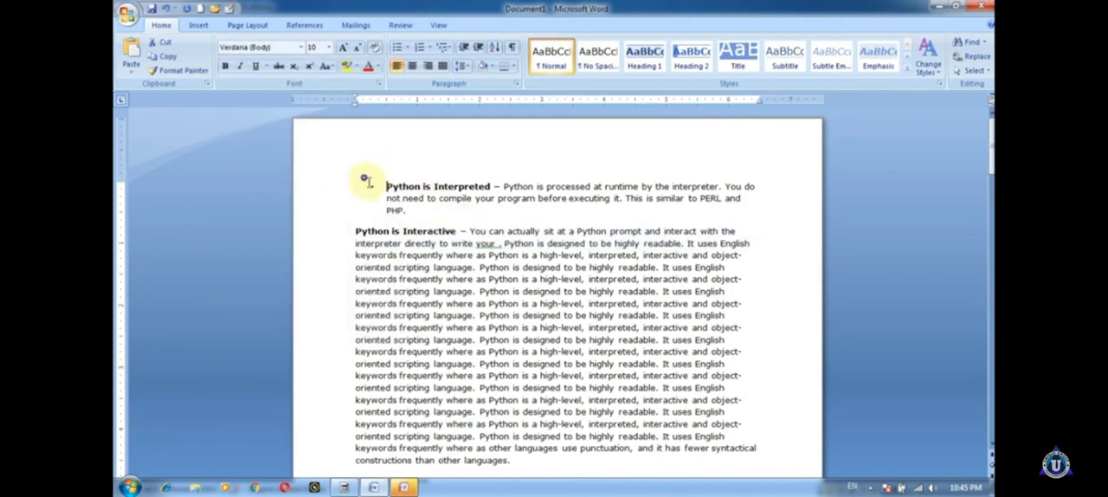
pyautogui.click(301, 47)
pyautogui.scroll(-5, 286, 248)
pyautogui.scroll(-12, 285, 248)
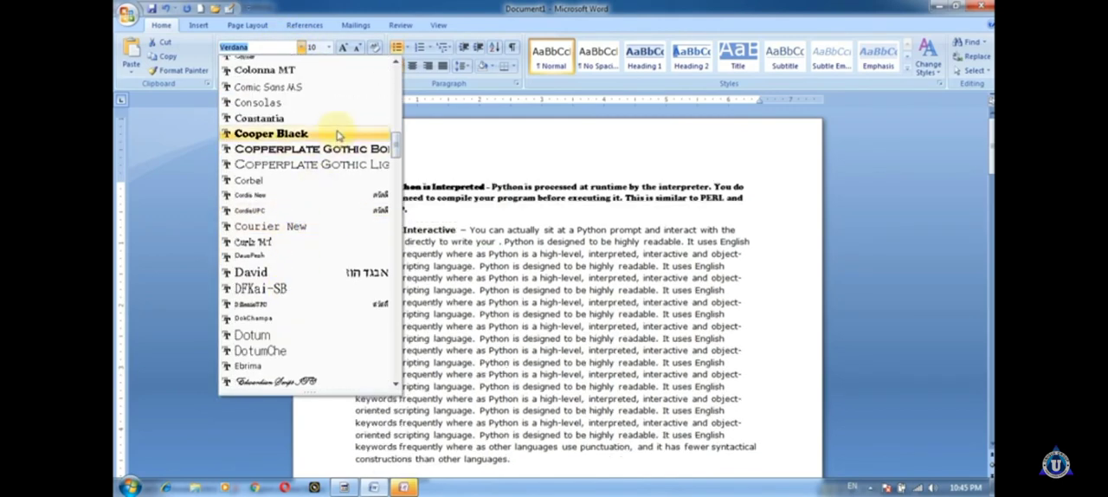
pyautogui.click(333, 133)
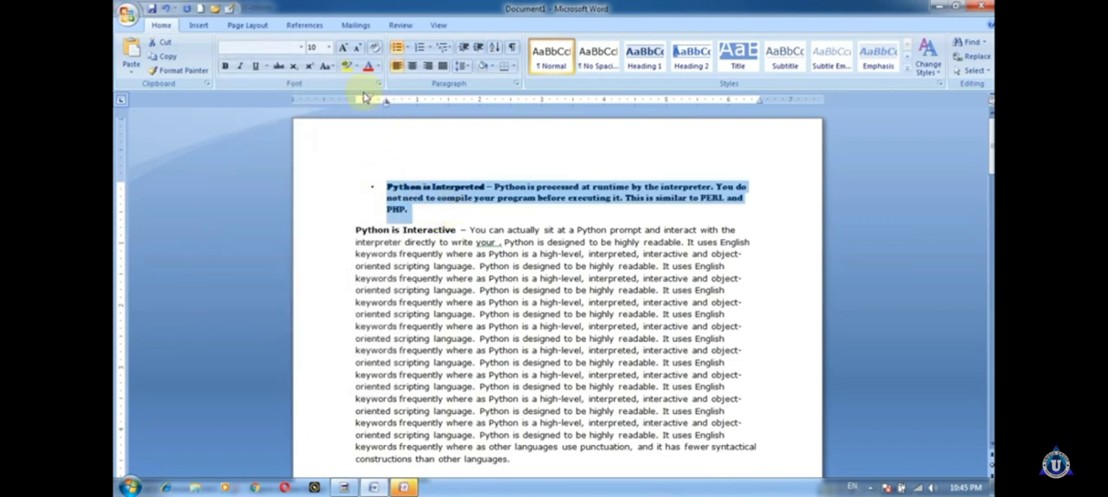
pyautogui.click(512, 230)
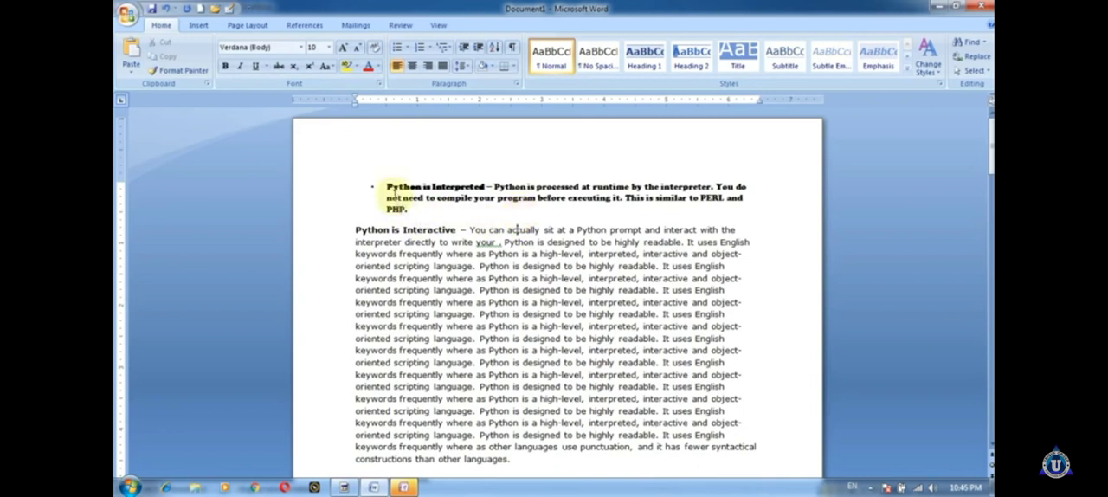
# Step: Make the middle lines of the "Python is Interactive" paragraph bold, from the seventh line through "interpreted, interactive"
pyautogui.moveTo(386, 187); pyautogui.dragTo(403, 210)
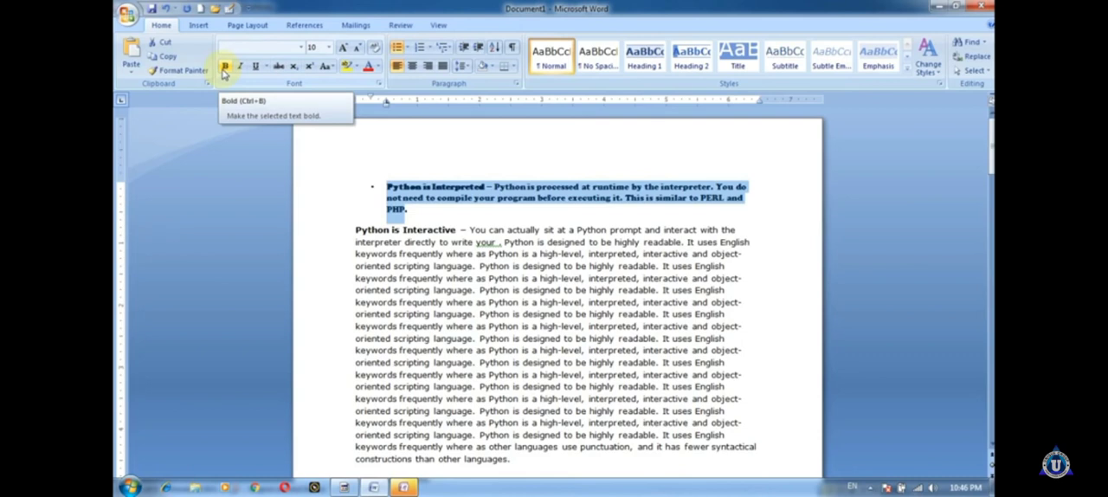
pyautogui.moveTo(346, 303); pyautogui.dragTo(690, 398)
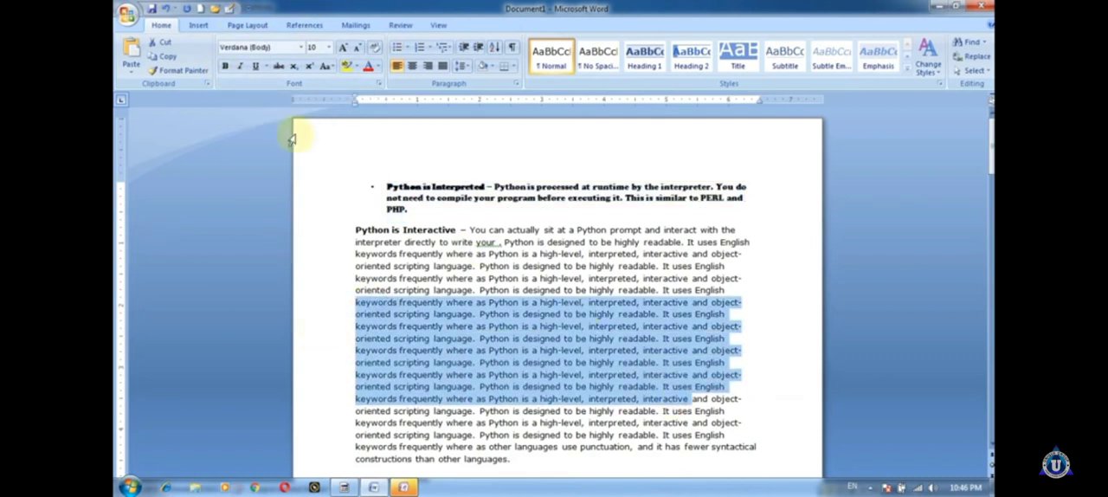
pyautogui.hotkey('ctrl', 'b')
pyautogui.click(635, 350)
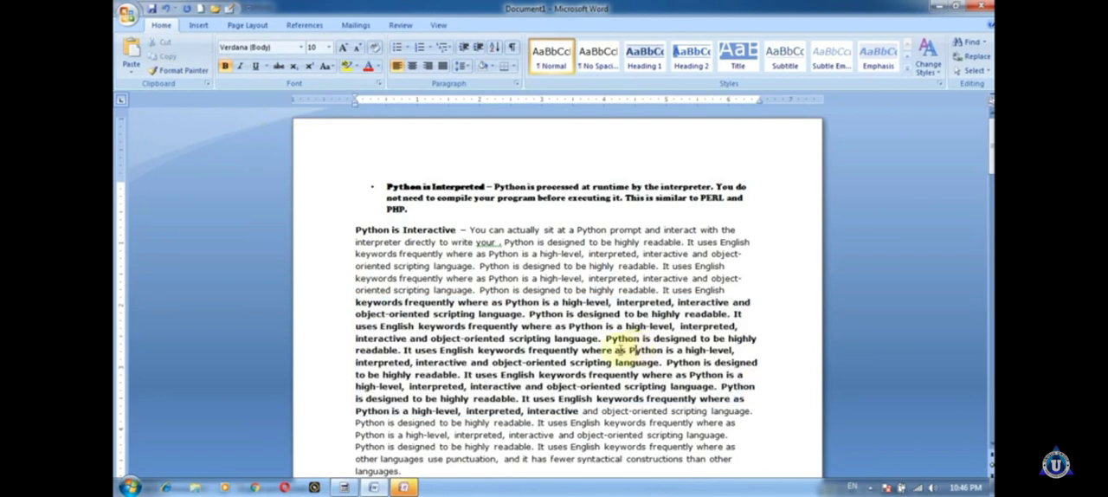
# Step: Underline the first six lines of the "Python is Interactive" paragraph, above the bold text
pyautogui.moveTo(346, 223); pyautogui.dragTo(731, 290)
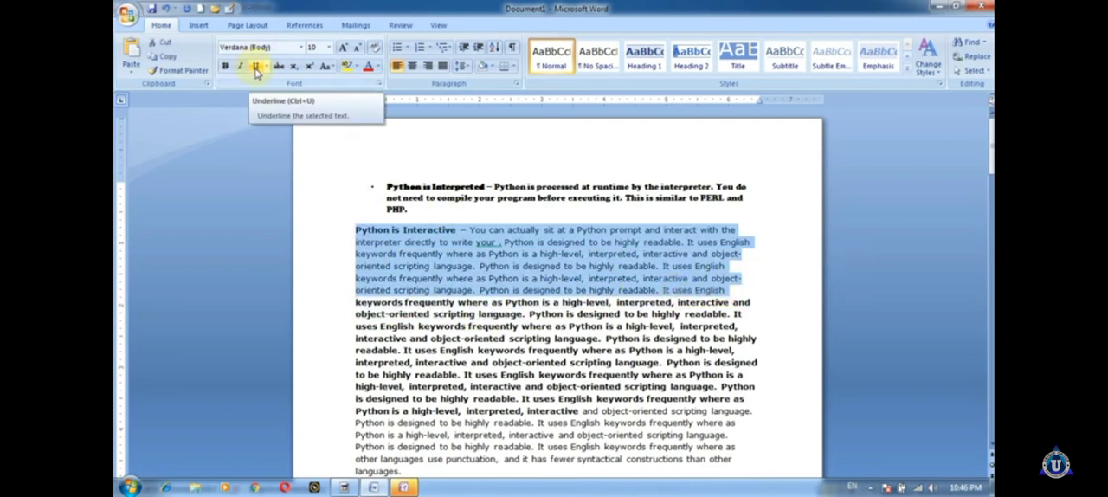
pyautogui.click(256, 71)
pyautogui.click(635, 302)
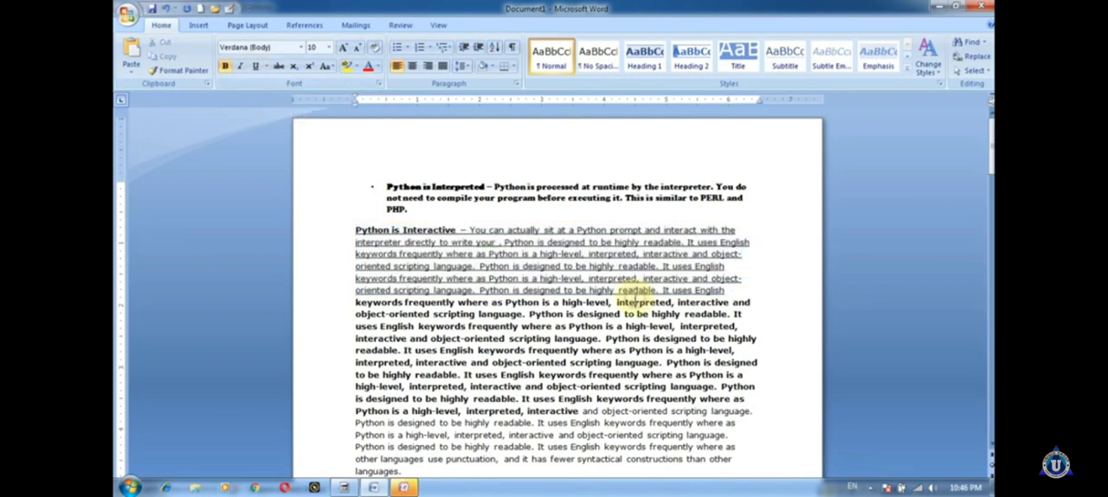
# Step: Italicize the six underlined lines of the "Python is Interactive" paragraph
pyautogui.moveTo(355, 226); pyautogui.dragTo(757, 301)
pyautogui.click(757, 300)
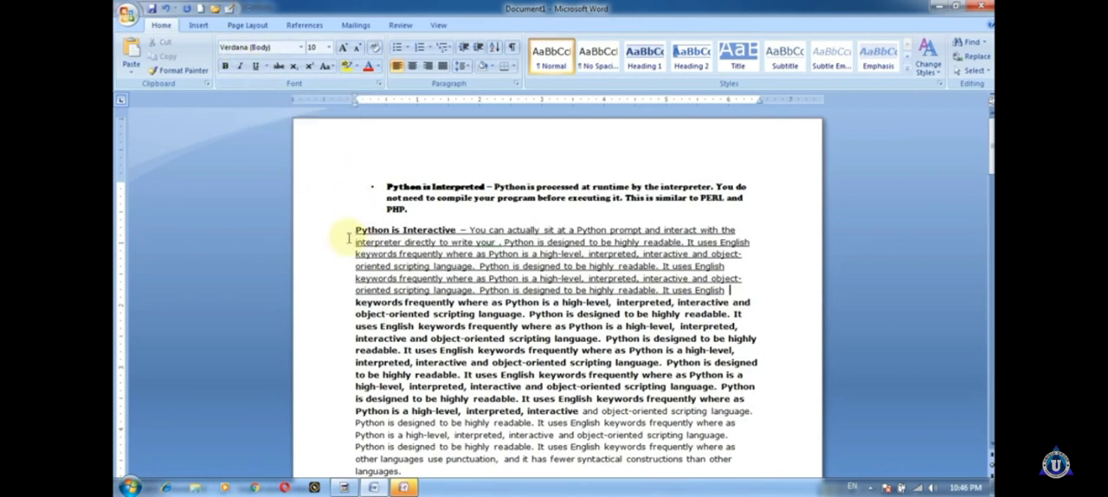
pyautogui.moveTo(354, 229); pyautogui.dragTo(742, 292)
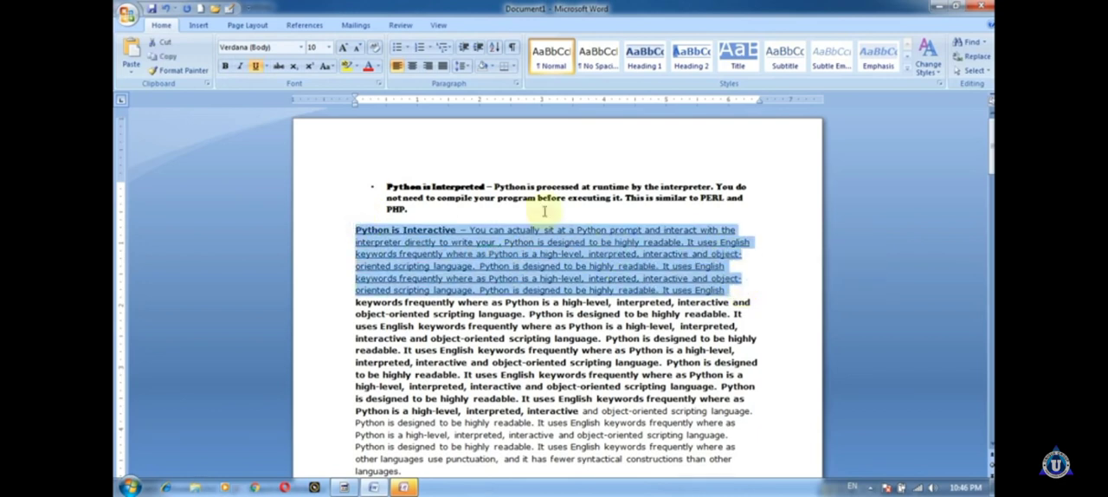
pyautogui.click(240, 72)
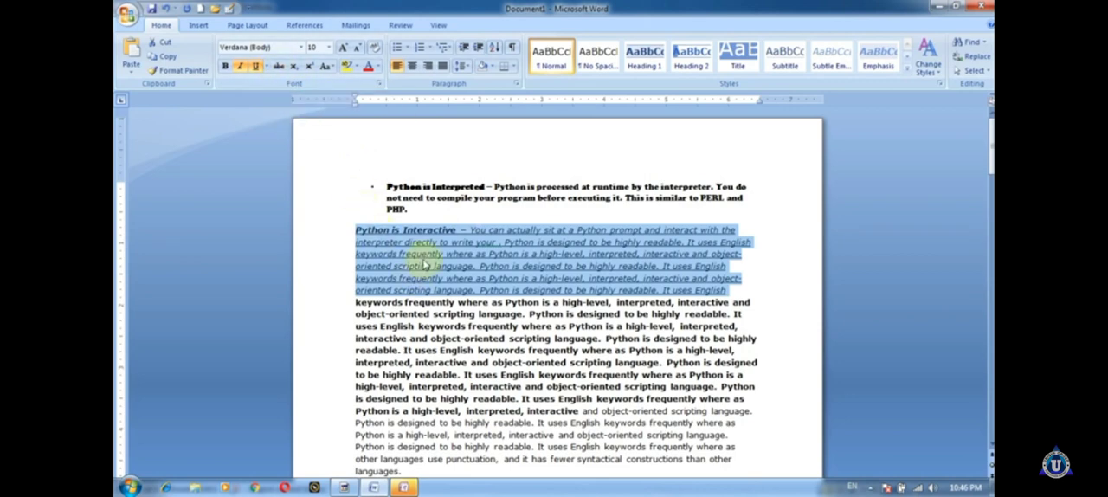
# Step: Apply strikethrough to the six underlined italic lines of the "Python is Interactive" paragraph
pyautogui.moveTo(355, 224); pyautogui.dragTo(732, 292)
pyautogui.click(279, 66)
pyautogui.click(611, 297)
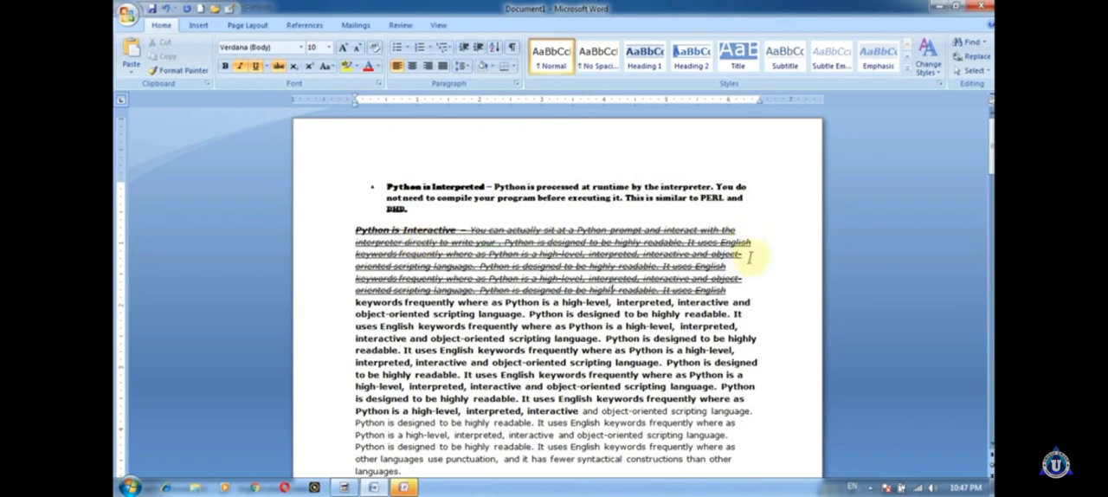
# Step: Remove the text from the "Python is Interpreted" bullet up to the struck-through "where as Python" and leave two empty lines above the remaining paragraph
pyautogui.moveTo(355, 230); pyautogui.dragTo(747, 291)
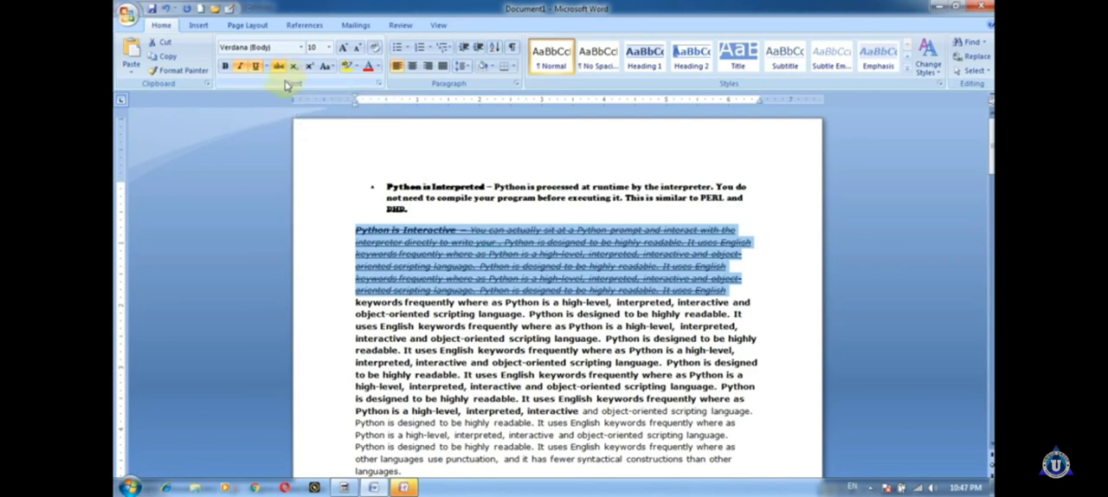
pyautogui.moveTo(383, 182); pyautogui.dragTo(450, 278)
pyautogui.write('\\')
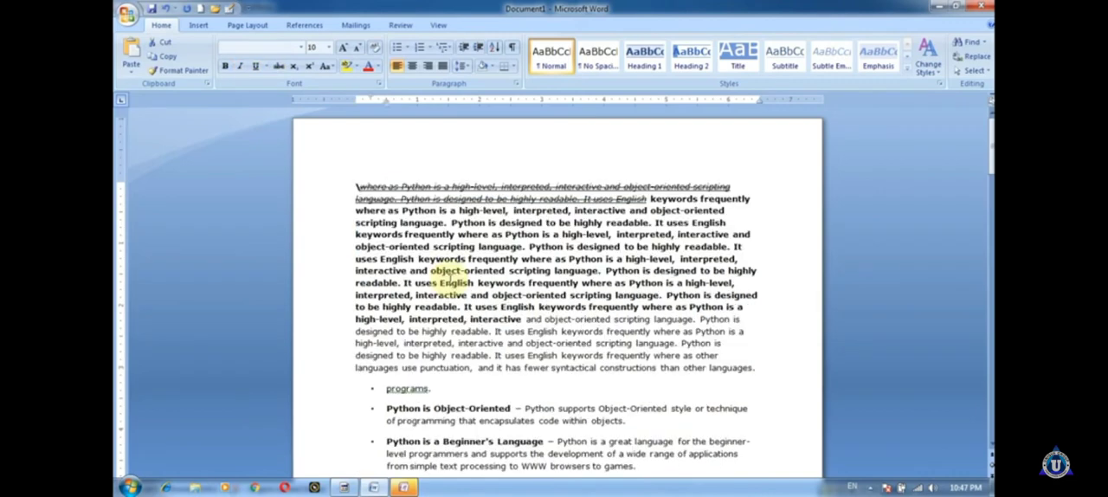
pyautogui.press('Return')
pyautogui.press('Return')
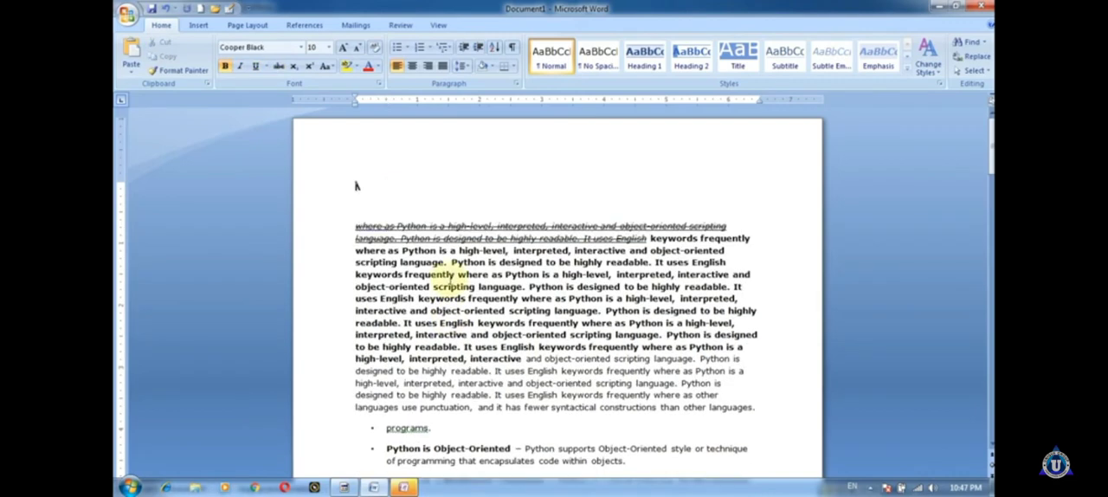
pyautogui.write('its')
pyautogui.press('BackSpace')
pyautogui.press('BackSpace')
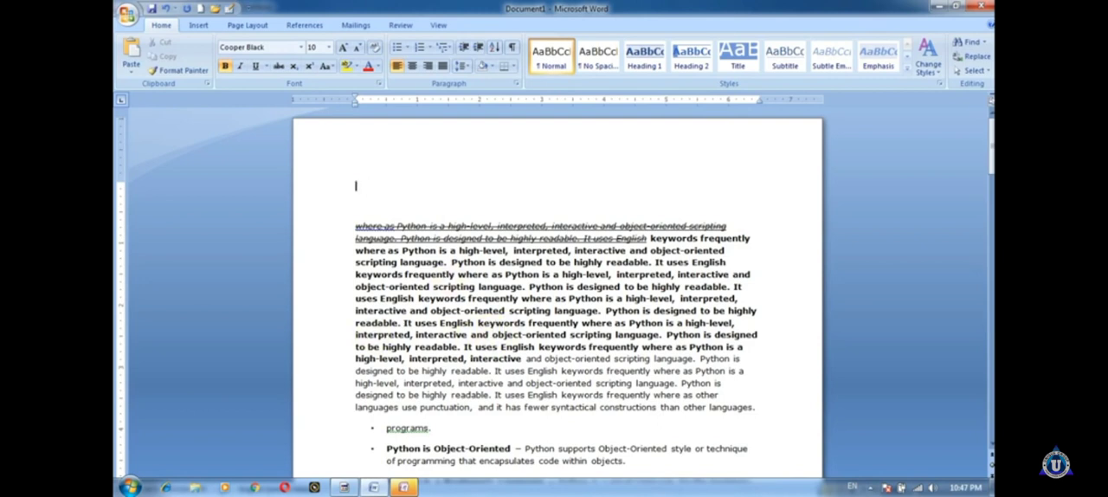
# Step: Enter "nfkhfnhmvkh" on the first line in the Mangal (Headings) font and replace it with 6
pyautogui.click(302, 46)
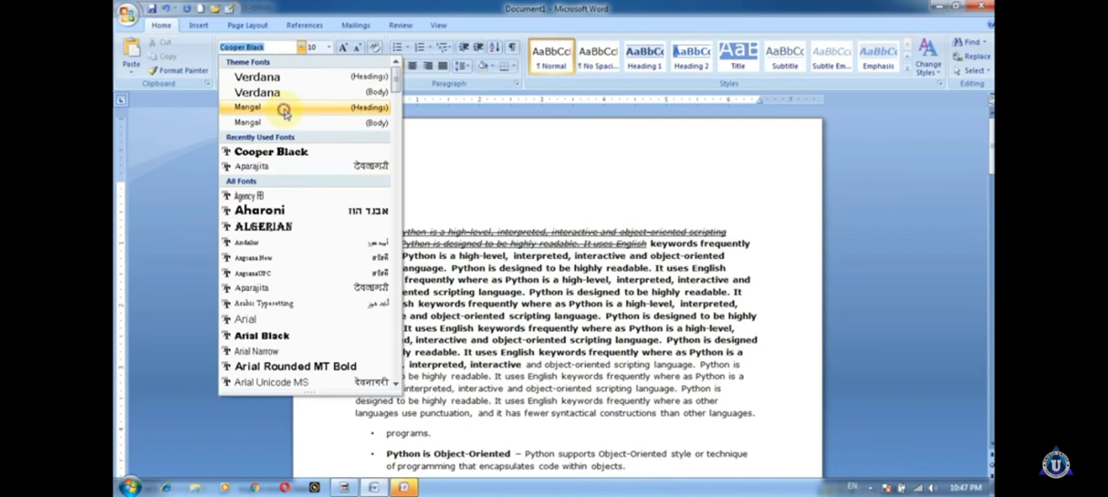
pyautogui.click(284, 106)
pyautogui.write('nfkhfnhmvkh')
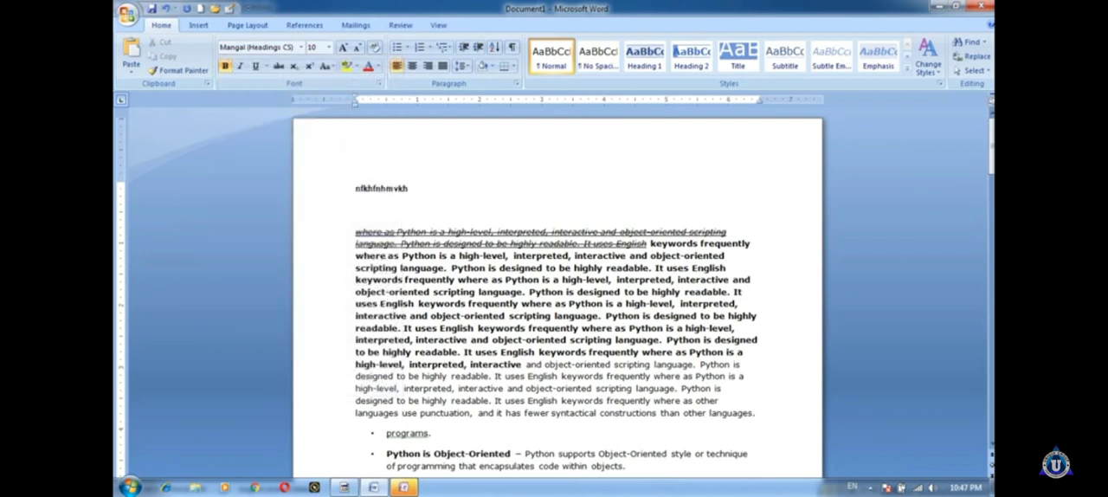
pyautogui.moveTo(410, 187); pyautogui.dragTo(353, 188)
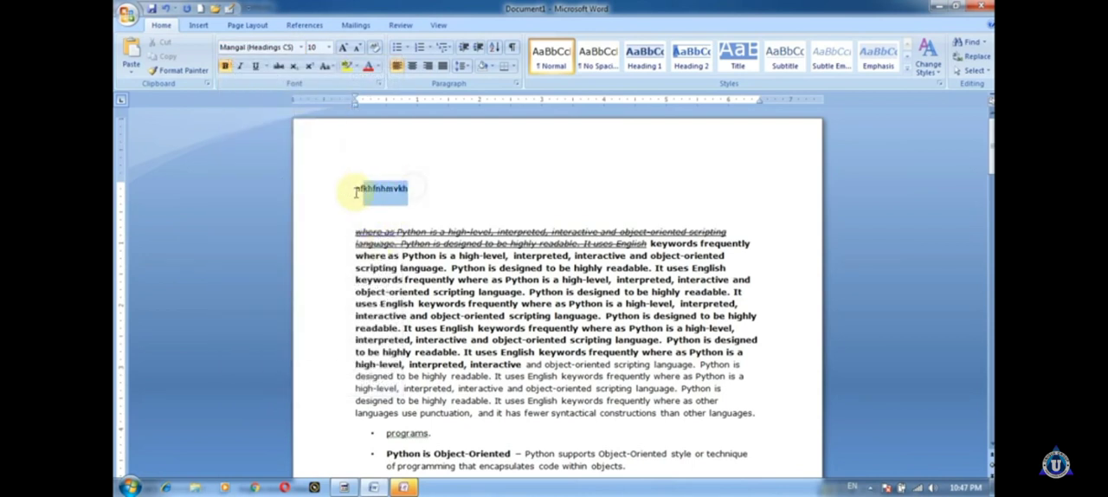
pyautogui.write('6')
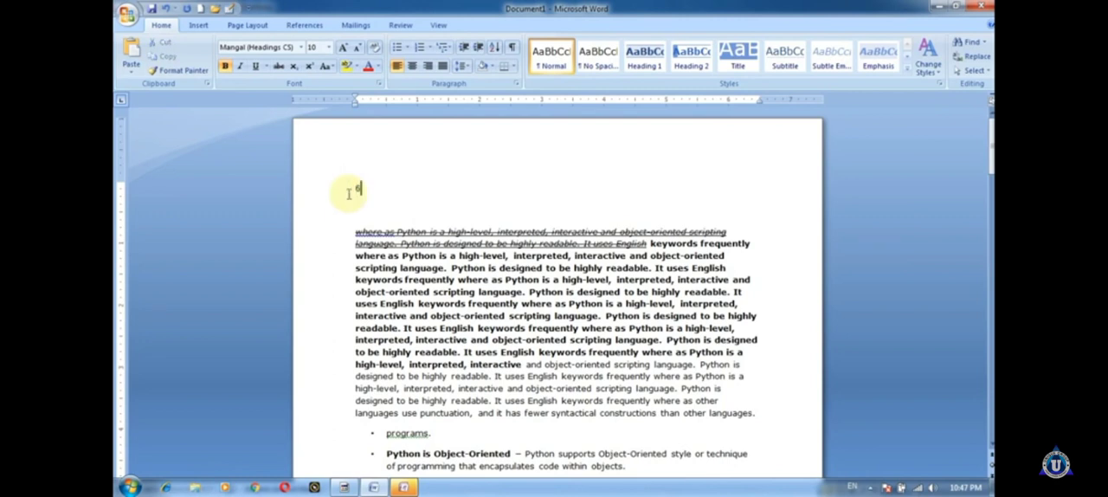
# Step: Add a 2 after the 6 on the first line and format the 2 as subscript
pyautogui.click(295, 66)
pyautogui.write('2')
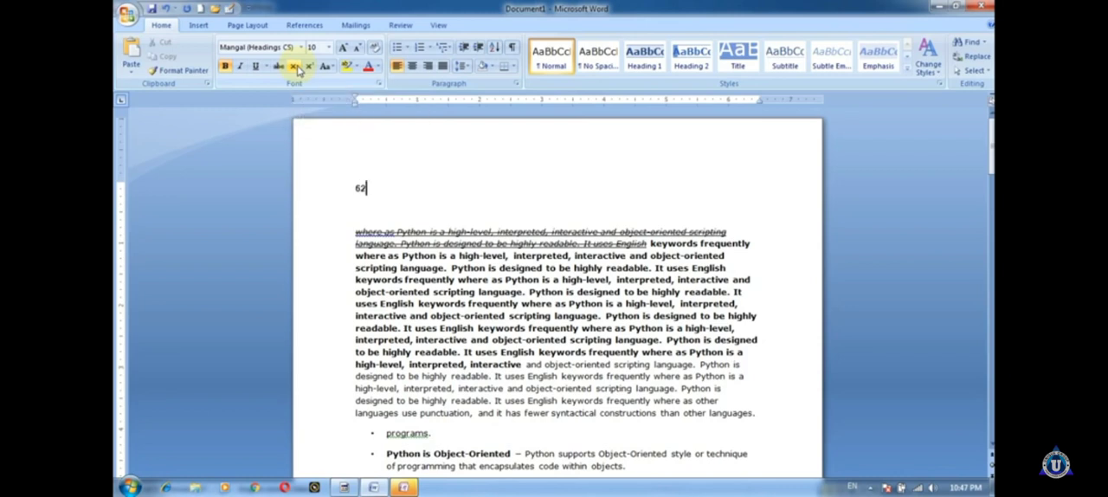
pyautogui.moveTo(367, 190); pyautogui.dragTo(360, 189)
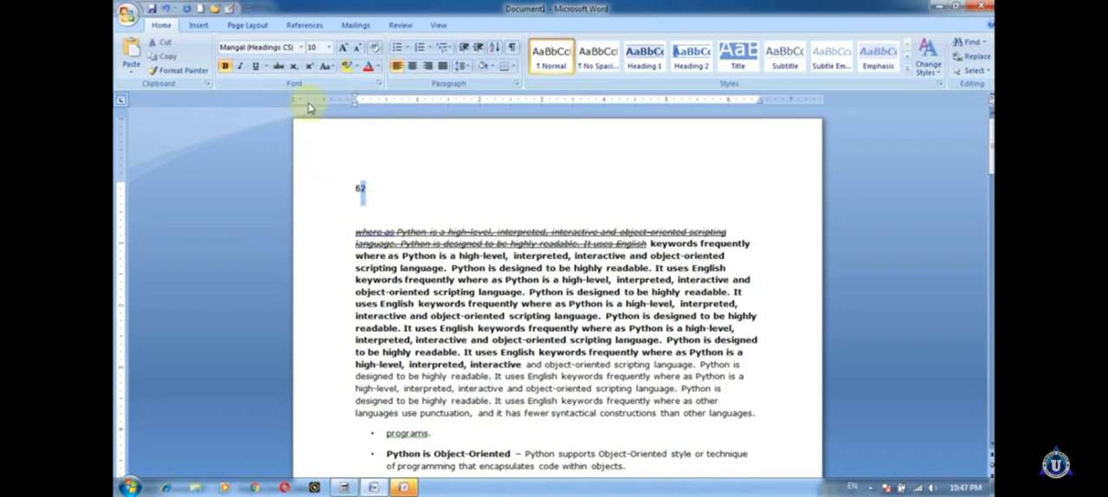
pyautogui.click(457, 224)
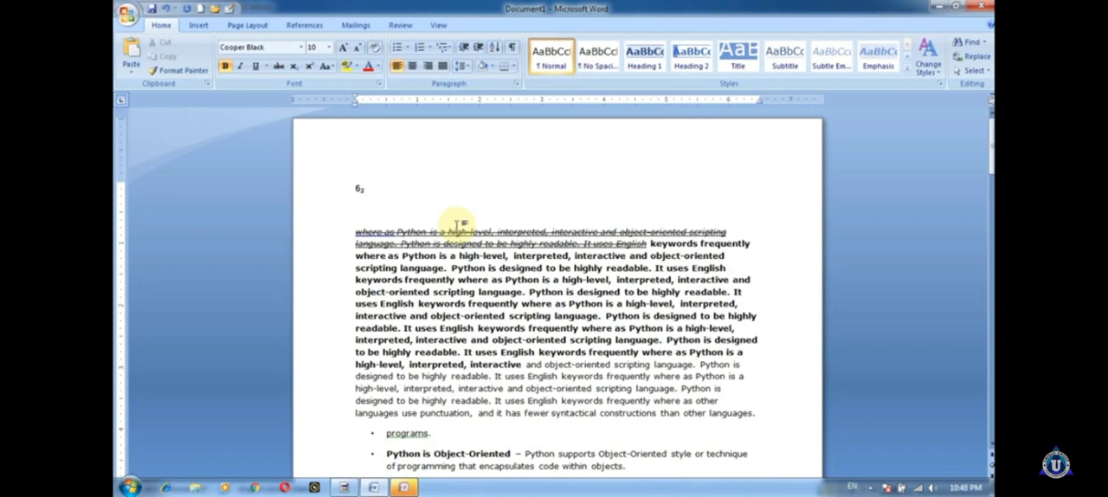
# Step: Change the 2 after the 6 to superscript
pyautogui.moveTo(367, 188); pyautogui.dragTo(360, 189)
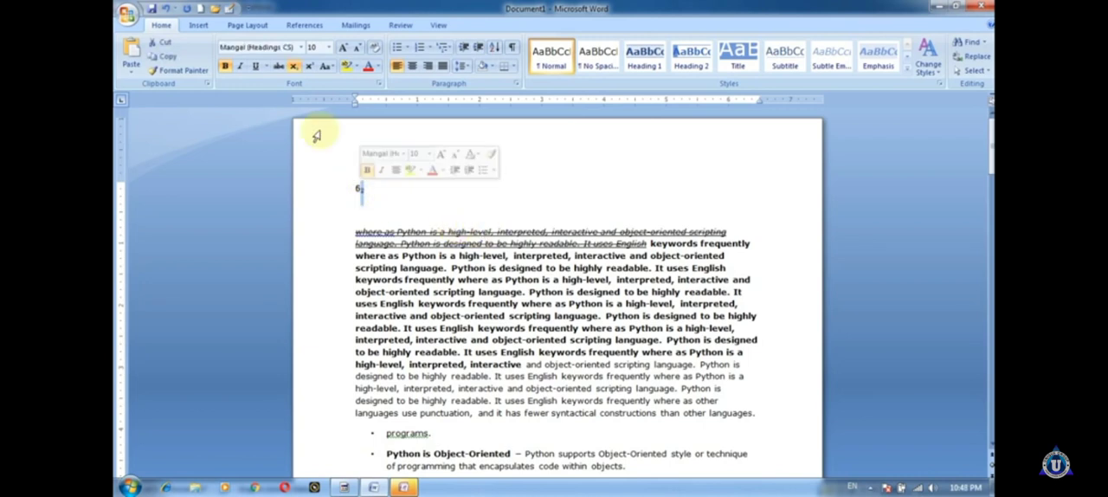
pyautogui.click(309, 65)
pyautogui.click(369, 200)
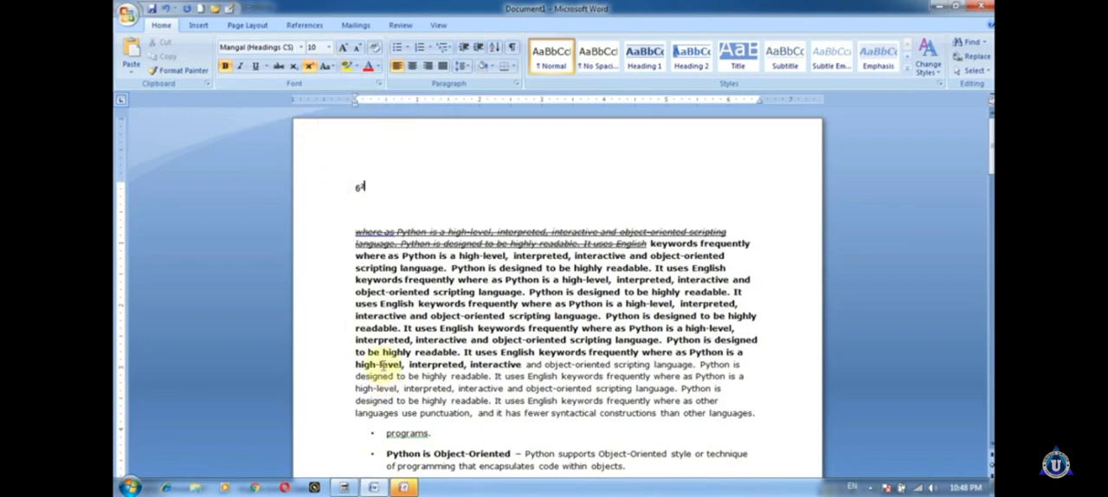
# Step: Remove the strikethrough from the underlined italic text at the start of the paragraph below the 6
pyautogui.moveTo(353, 255); pyautogui.dragTo(724, 268)
pyautogui.moveTo(347, 226); pyautogui.dragTo(632, 278)
pyautogui.click(277, 69)
pyautogui.click(277, 69)
pyautogui.click(277, 70)
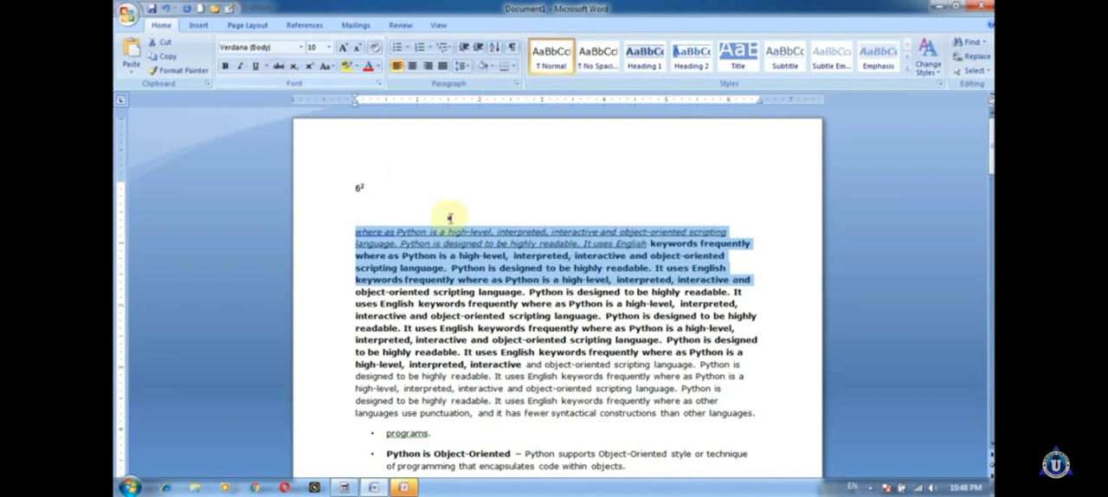
pyautogui.click(482, 268)
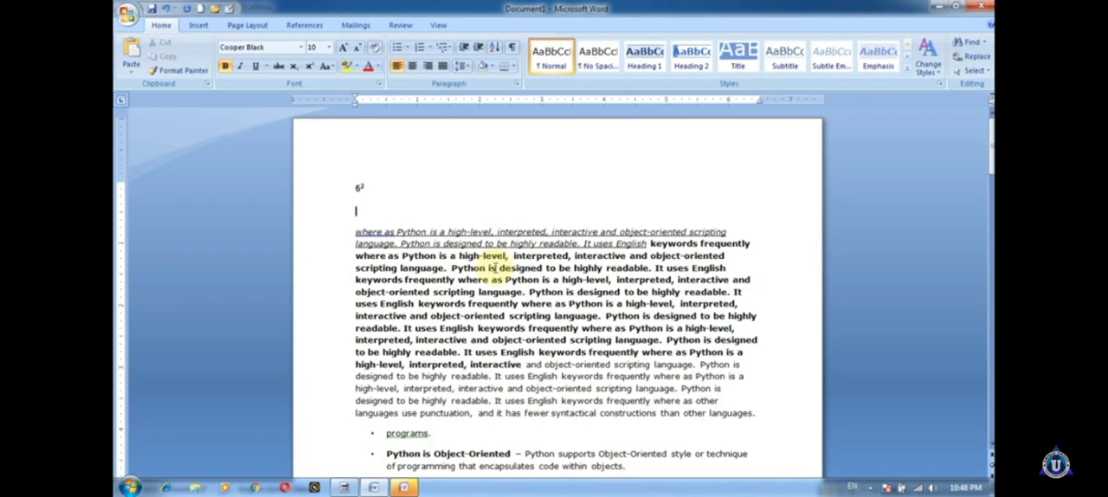
# Step: Select the whole Python paragraph below the 6 and change it to Sentence case
pyautogui.moveTo(356, 231); pyautogui.dragTo(652, 271)
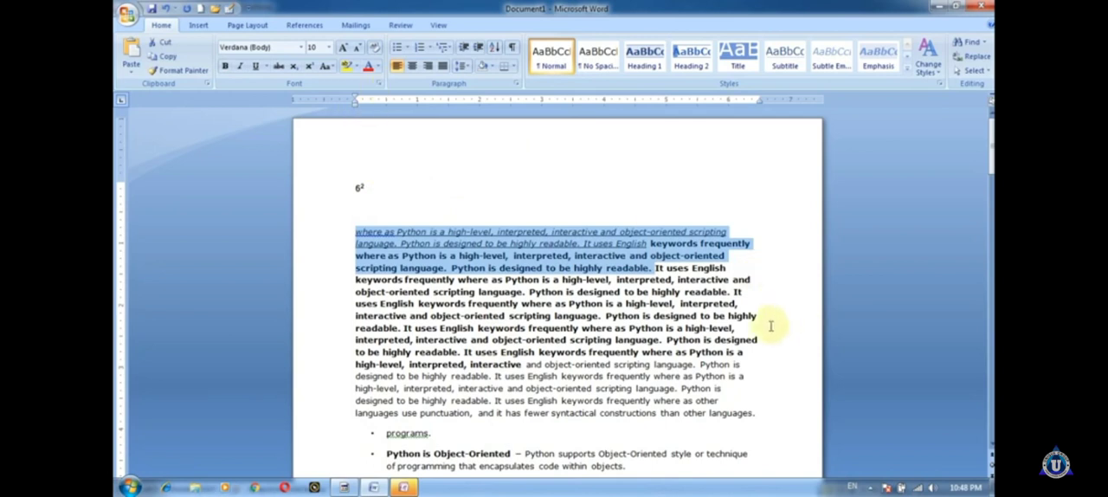
pyautogui.moveTo(760, 414); pyautogui.dragTo(453, 222)
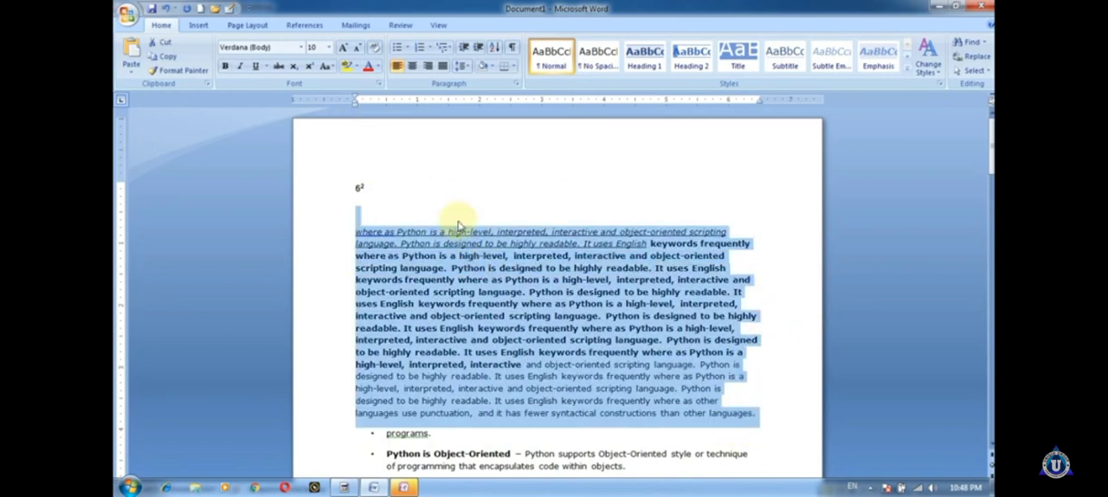
pyautogui.click(375, 66)
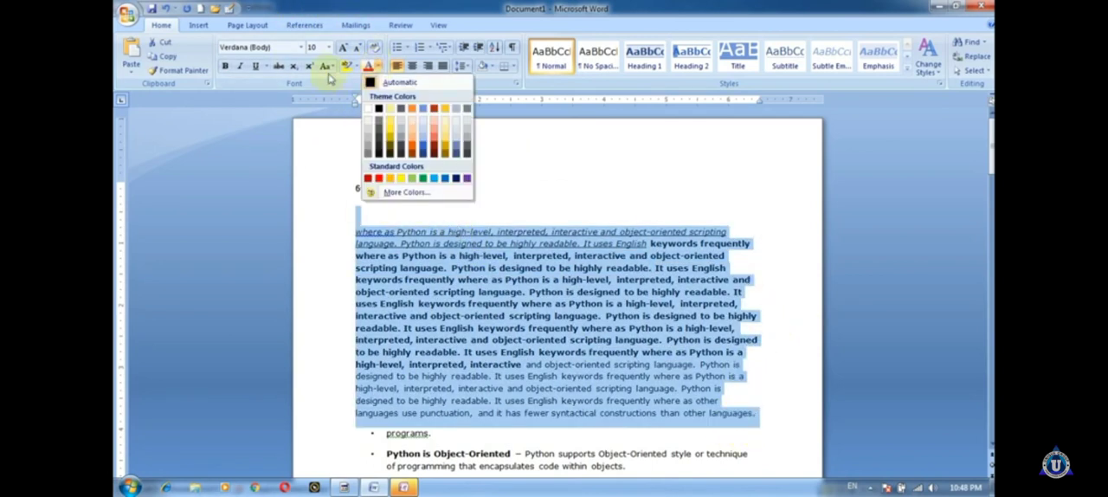
pyautogui.click(333, 68)
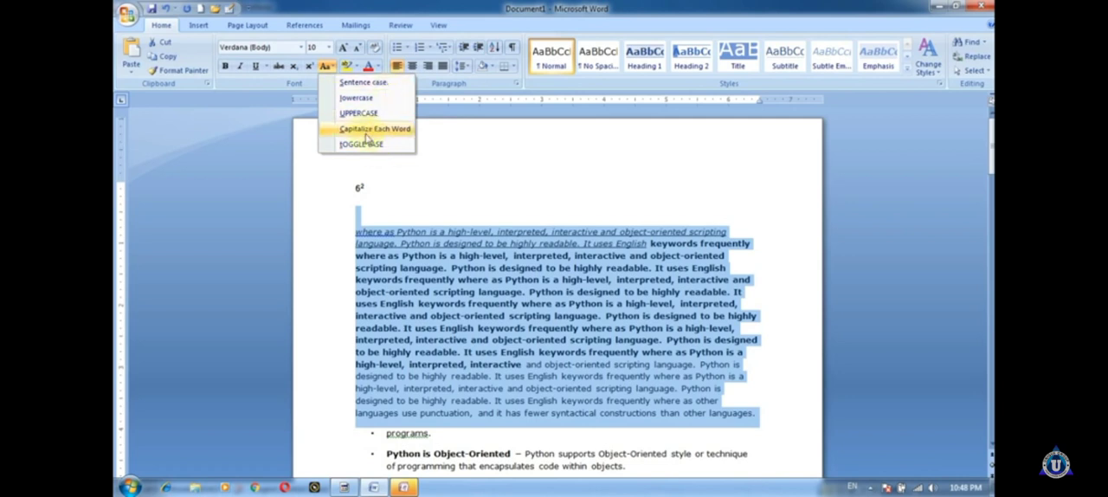
pyautogui.click(391, 82)
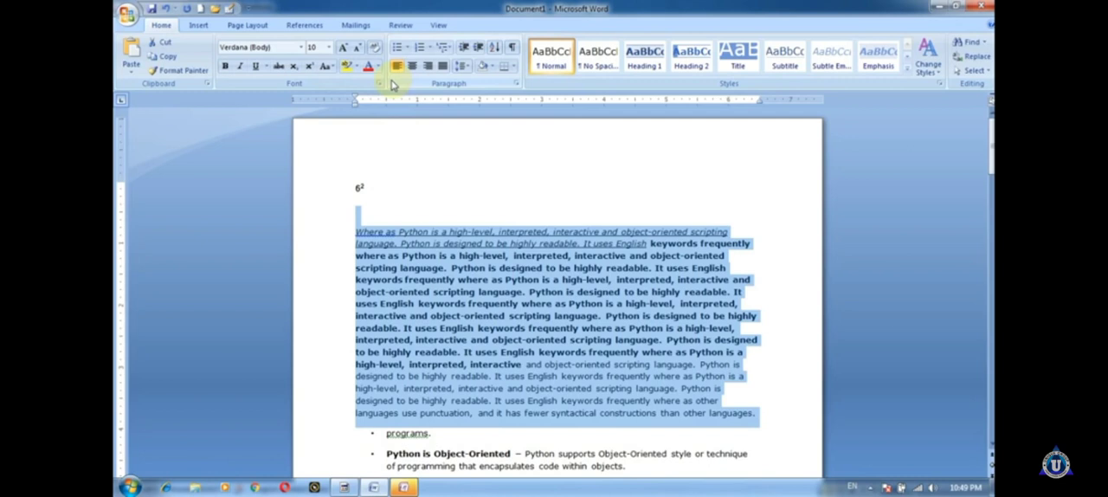
# Step: Change the selected Python paragraph to lowercase and after that to UPPERCASE
pyautogui.click(327, 66)
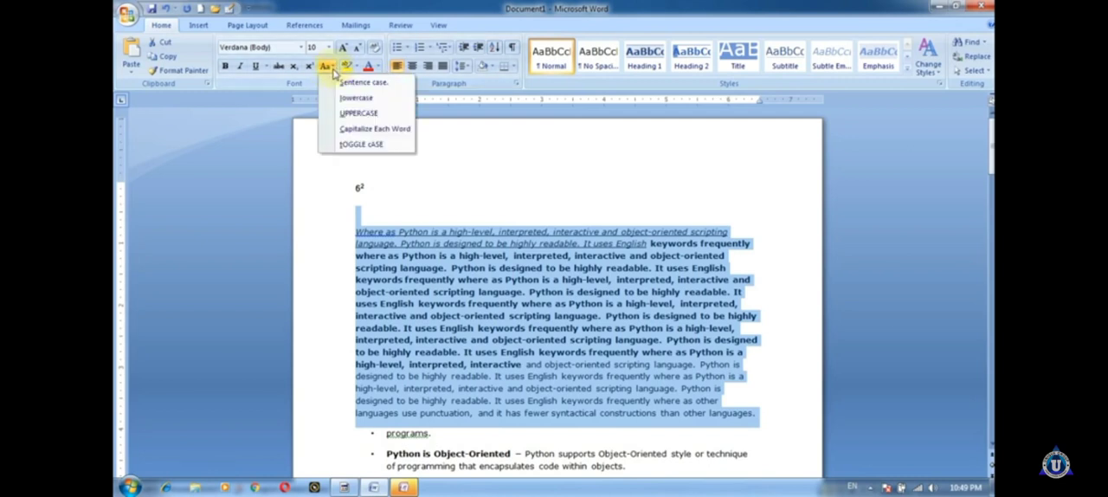
pyautogui.click(346, 99)
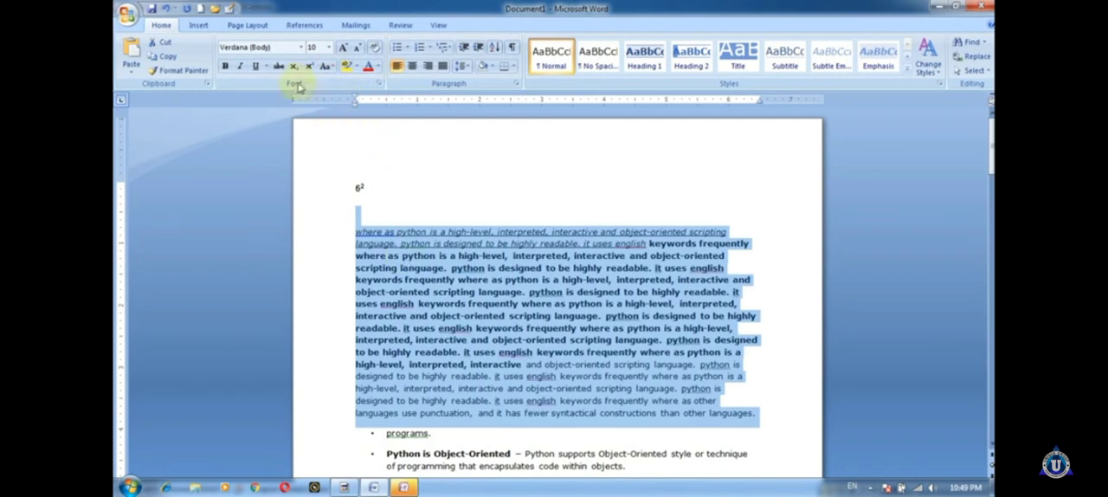
pyautogui.click(328, 66)
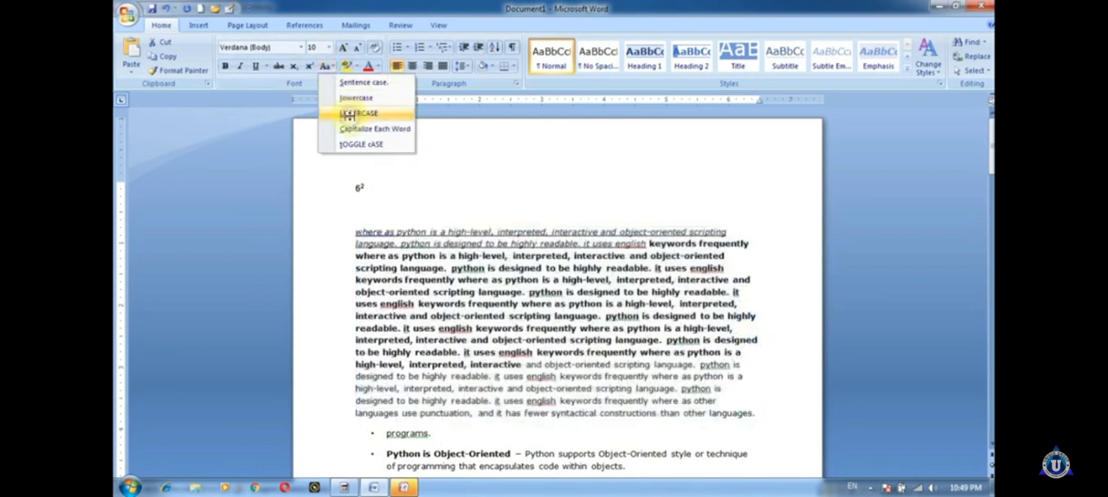
pyautogui.click(354, 112)
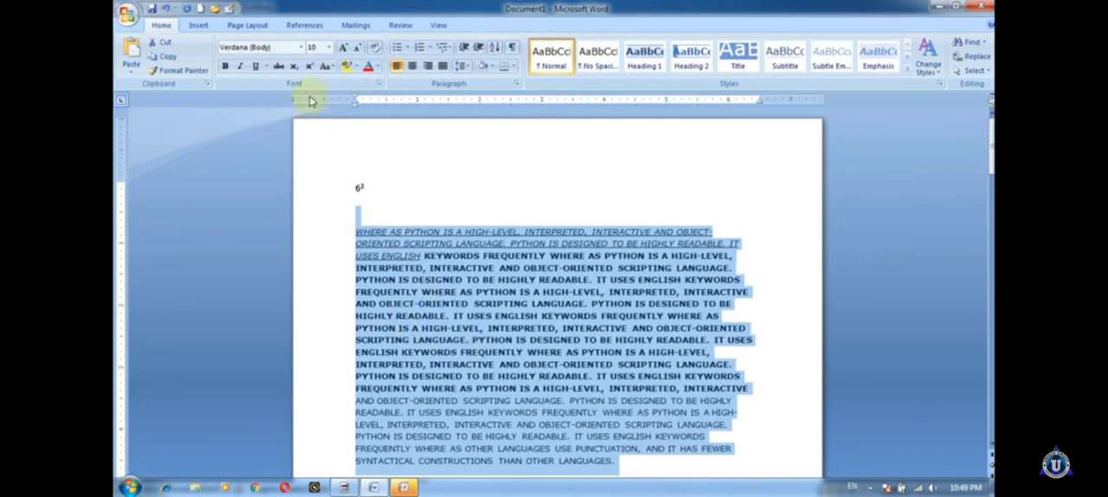
# Step: Convert the uppercase Python paragraph to lowercase and apply Capitalize Each Word to it
pyautogui.click(328, 65)
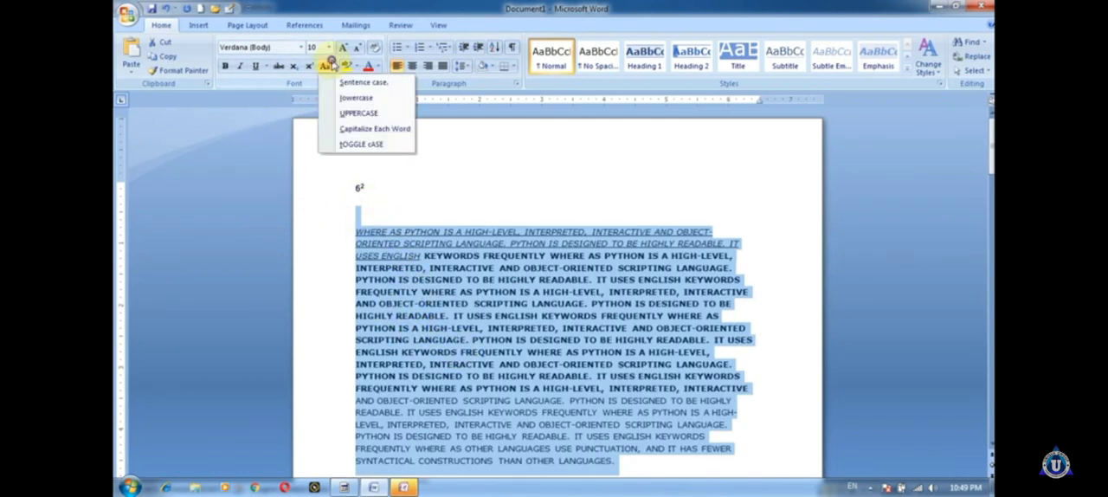
pyautogui.click(343, 129)
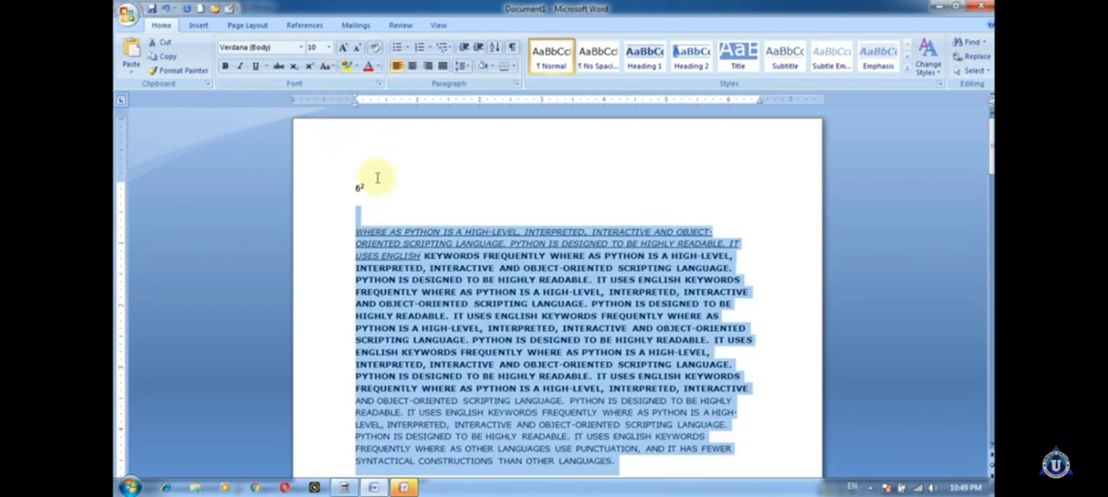
pyautogui.click(326, 66)
pyautogui.click(331, 66)
pyautogui.click(328, 67)
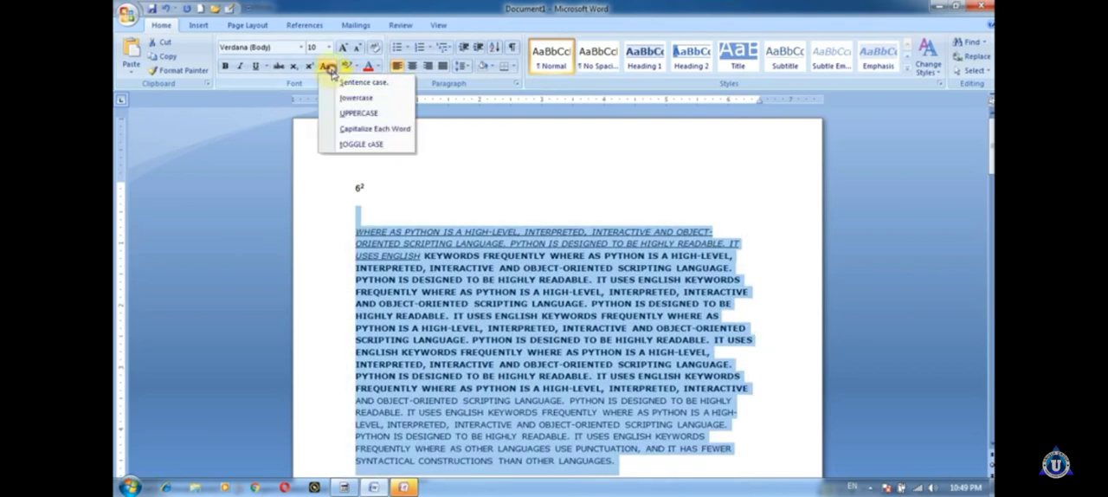
pyautogui.click(346, 99)
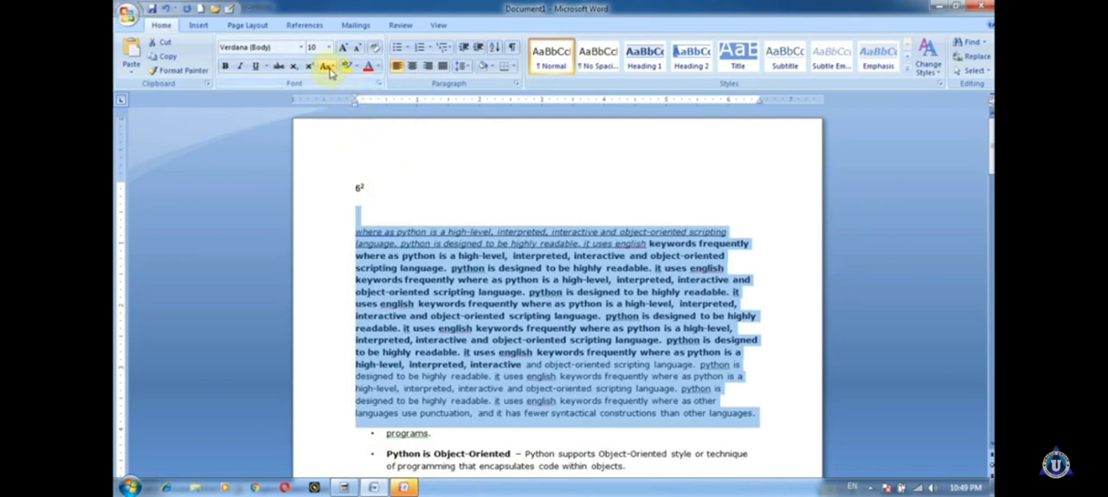
pyautogui.click(326, 66)
pyautogui.click(356, 130)
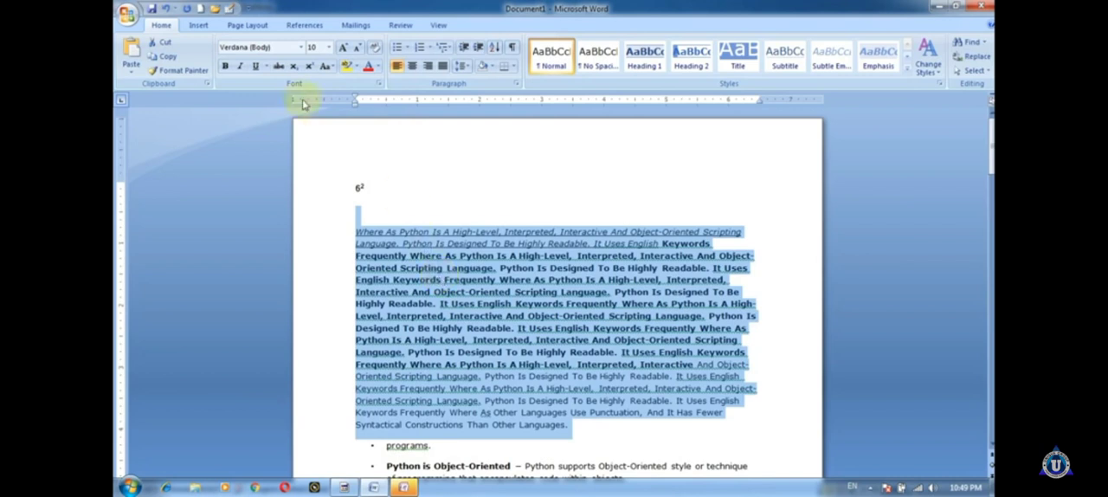
# Step: Apply tOGGLE cASE to the selected Python paragraph and view the available font sizes
pyautogui.click(326, 65)
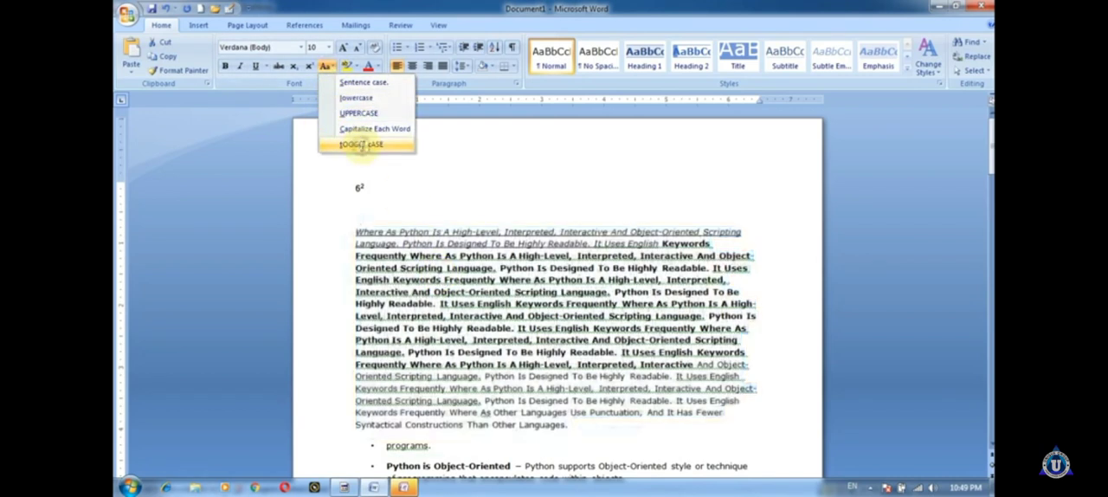
pyautogui.click(362, 146)
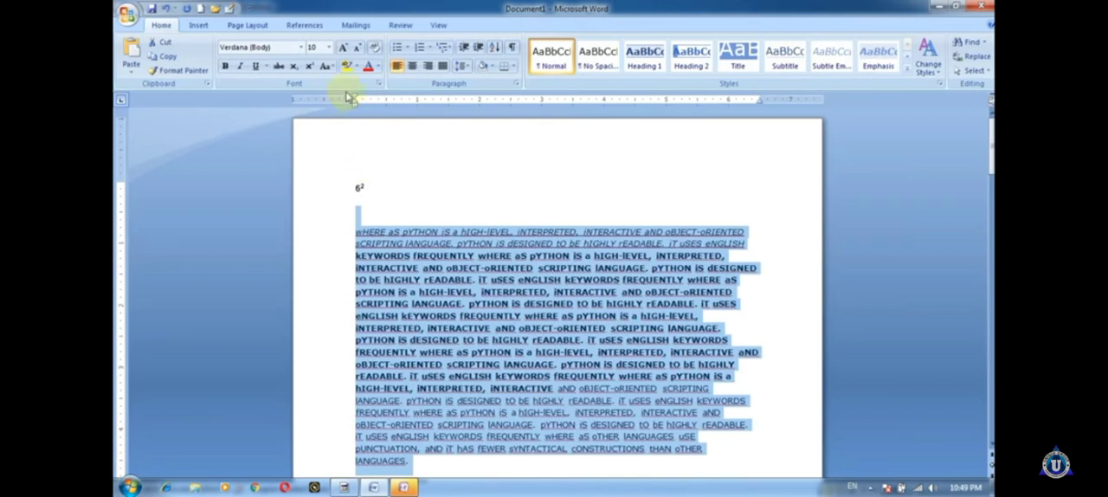
pyautogui.click(329, 48)
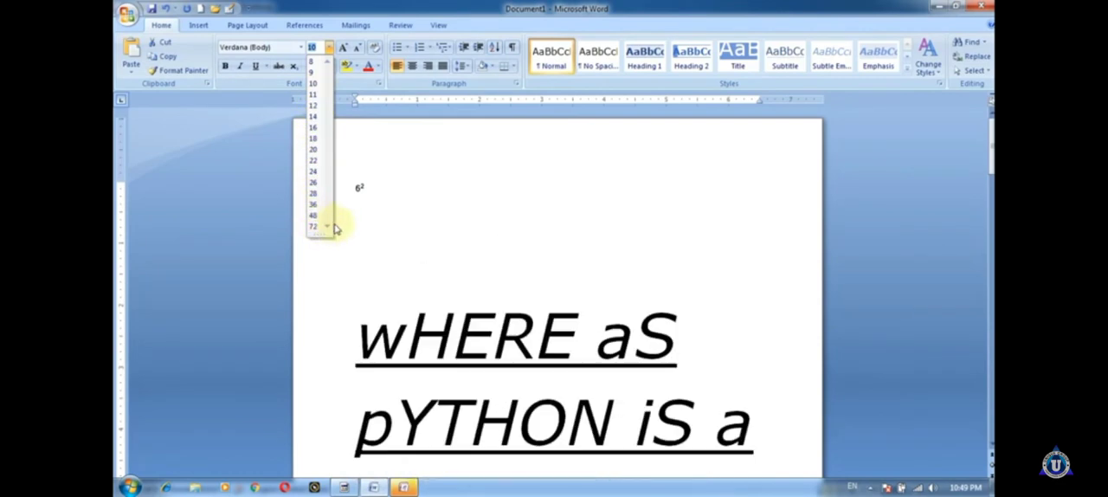
pyautogui.click(424, 174)
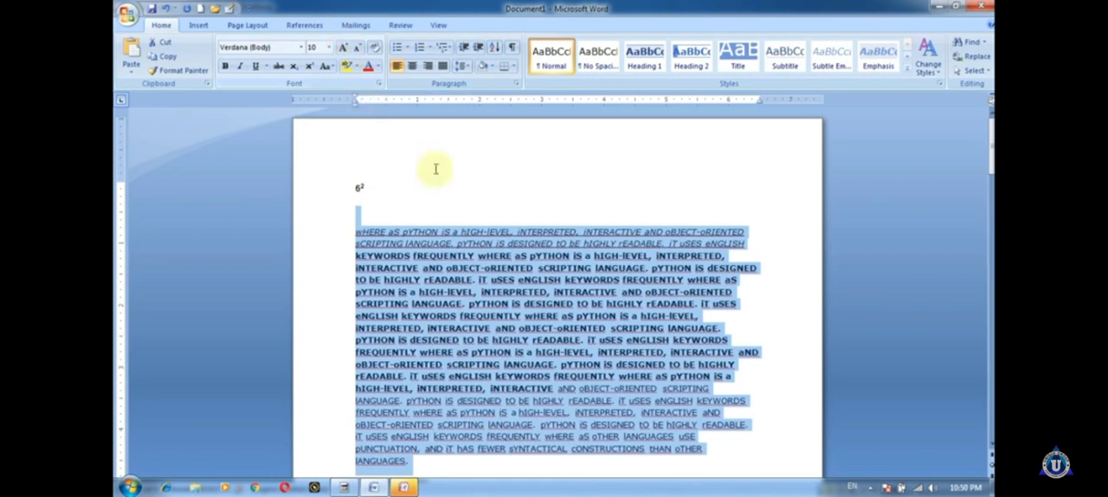
# Step: Grow the underlined italic text in the paragraph's first two lines to 36 pt with Grow Font
pyautogui.moveTo(357, 230); pyautogui.dragTo(754, 244)
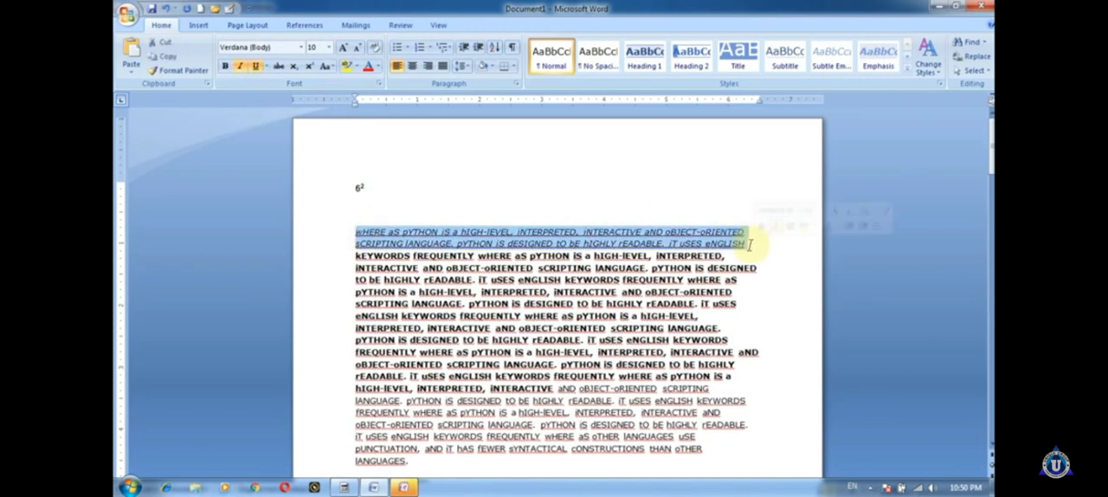
pyautogui.click(342, 48)
pyautogui.click(342, 48)
pyautogui.click(343, 47)
pyautogui.click(343, 47)
pyautogui.click(343, 48)
pyautogui.click(342, 47)
pyautogui.click(343, 47)
pyautogui.click(343, 47)
pyautogui.click(343, 47)
pyautogui.click(342, 47)
pyautogui.click(342, 48)
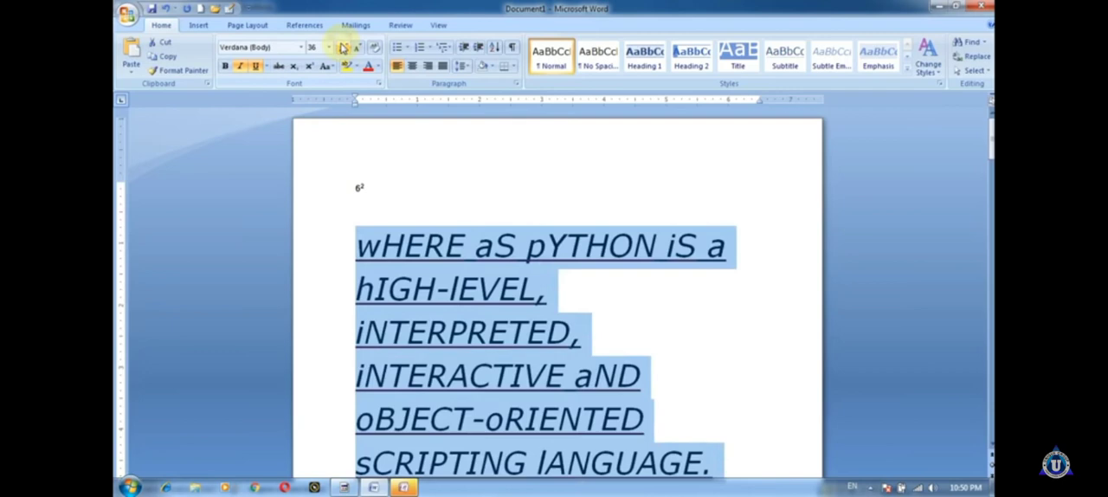
# Step: Shrink the enlarged underlined italic text back to 10 pt with Shrink Font and deselect it
pyautogui.click(356, 49)
pyautogui.click(355, 49)
pyautogui.click(356, 48)
pyautogui.click(356, 49)
pyautogui.click(356, 48)
pyautogui.click(356, 49)
pyautogui.click(495, 231)
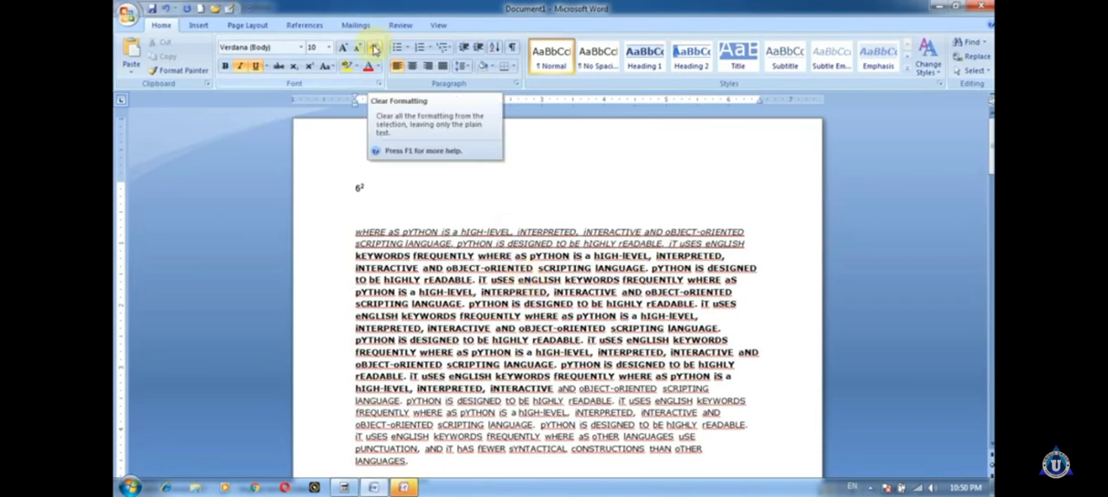
# Step: Clear all formatting from the first six lines of the Python paragraph and move that text further down within the paragraph
pyautogui.moveTo(355, 230); pyautogui.dragTo(836, 289)
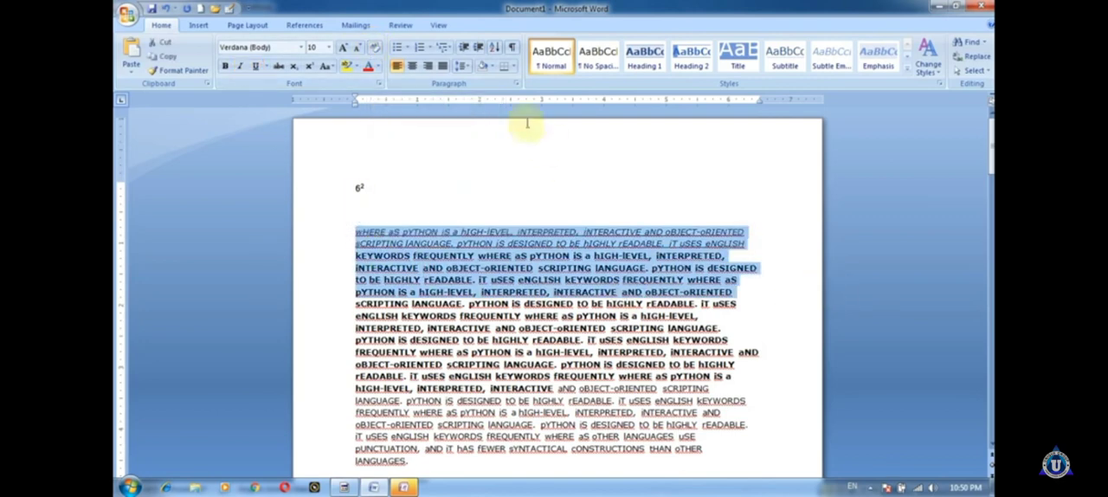
pyautogui.click(373, 47)
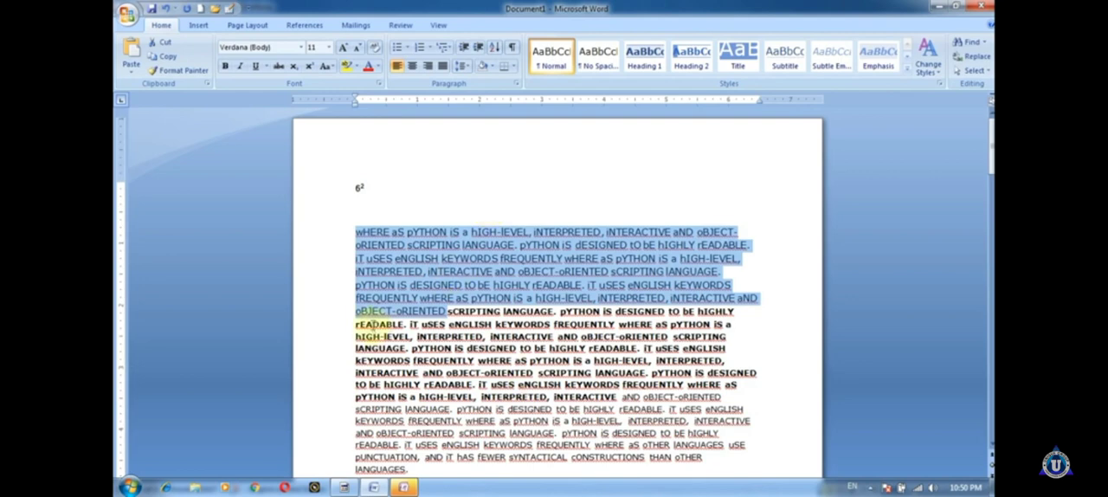
pyautogui.moveTo(365, 315); pyautogui.dragTo(595, 374)
pyautogui.click(578, 336)
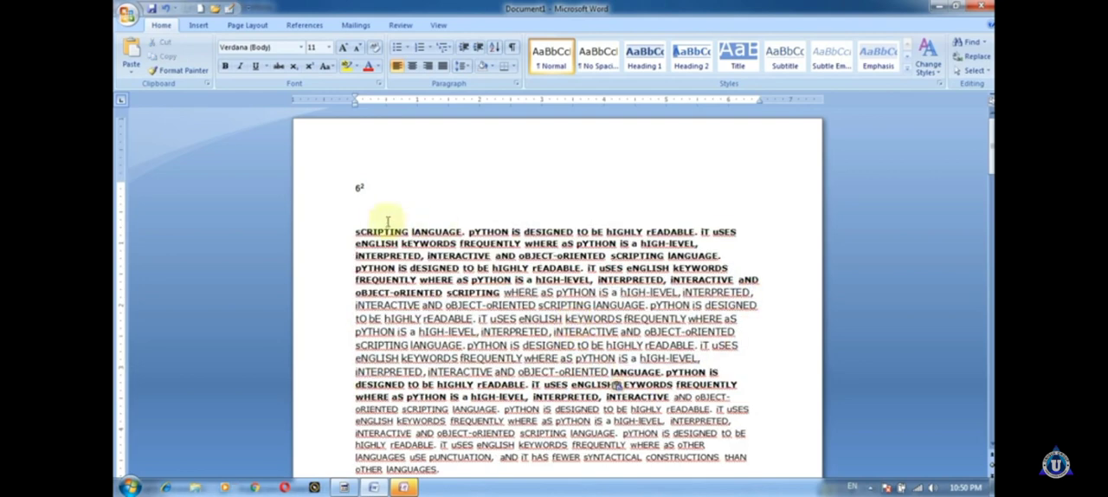
# Step: Clear the remaining bold and other formatting from the whole Python paragraph
pyautogui.moveTo(357, 215); pyautogui.dragTo(774, 297)
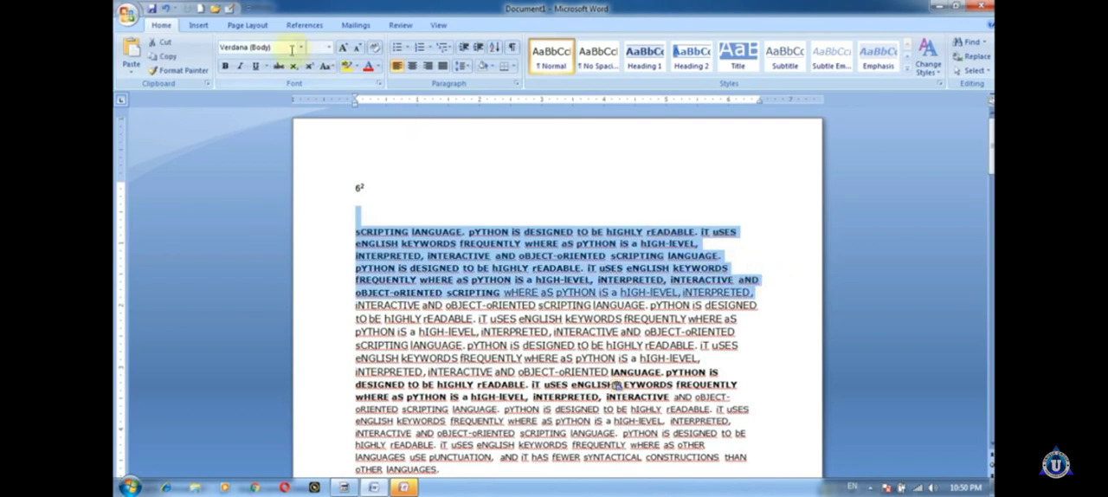
pyautogui.click(373, 48)
pyautogui.click(594, 267)
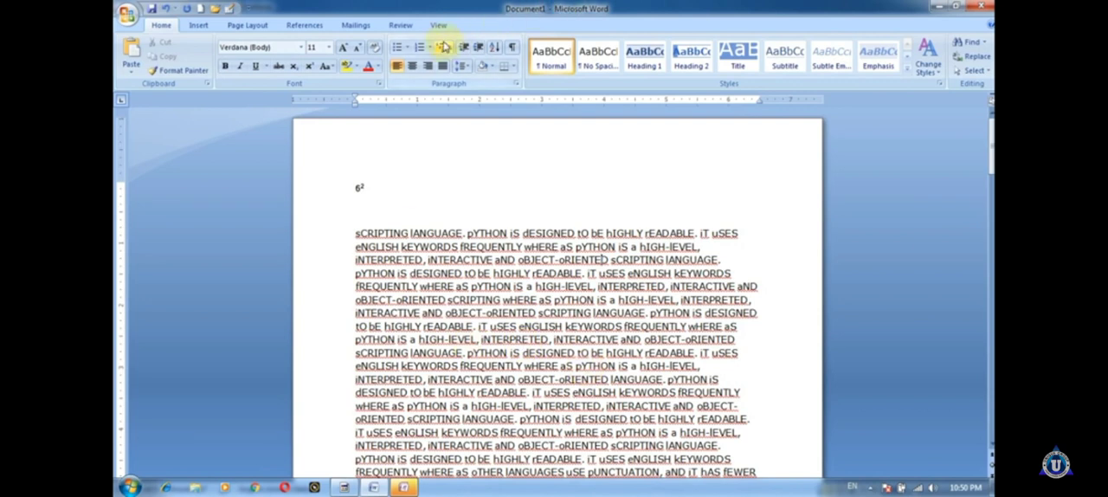
# Step: Apply the four-diamond bullet to the Python paragraph and split it after the first "rEADABLE.", adding eight empty bulleted lines
pyautogui.click(403, 48)
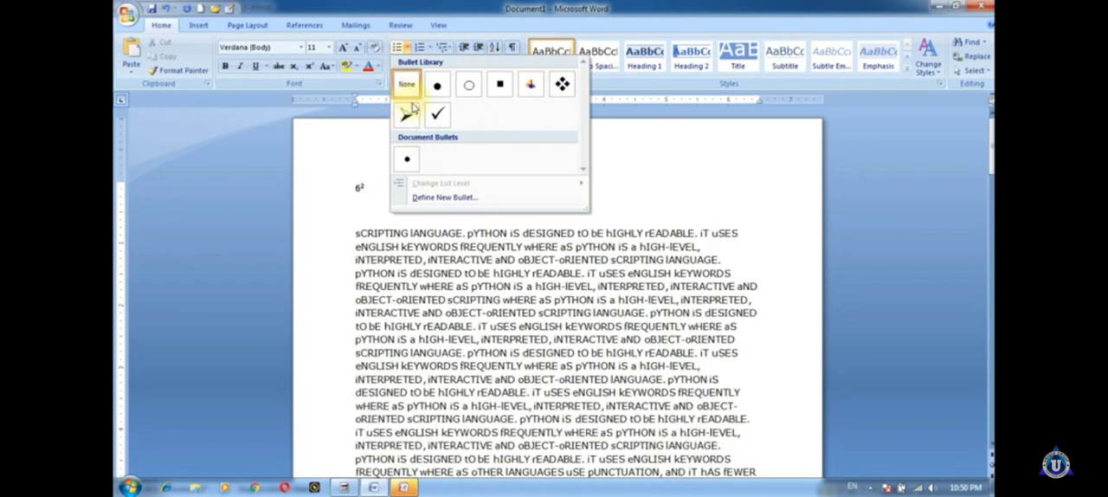
pyautogui.click(561, 84)
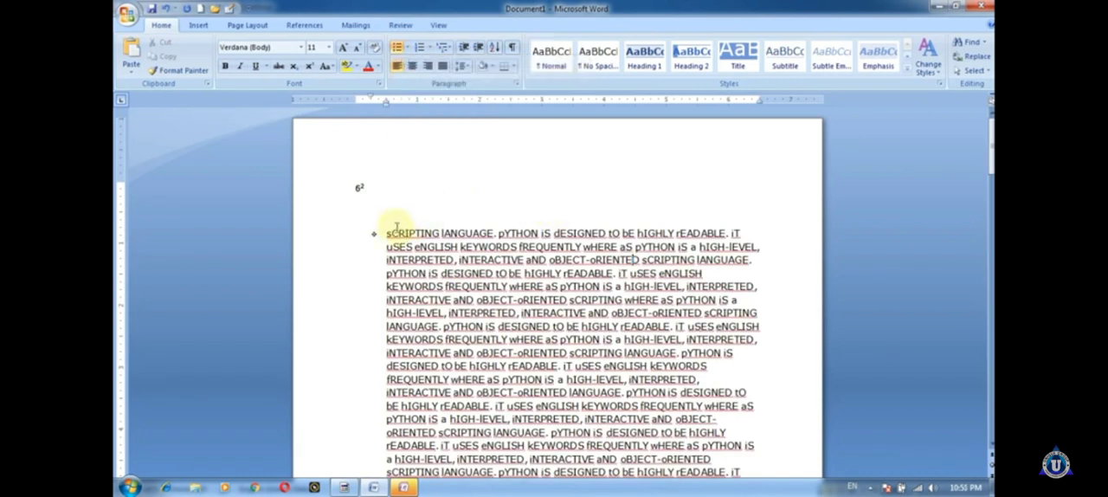
pyautogui.click(728, 233)
pyautogui.press('Return')
pyautogui.press('Return')
pyautogui.press('Return')
pyautogui.press('Return')
pyautogui.press('Return')
pyautogui.press('Return')
pyautogui.press('Return')
pyautogui.press('Return')
pyautogui.press('Return')
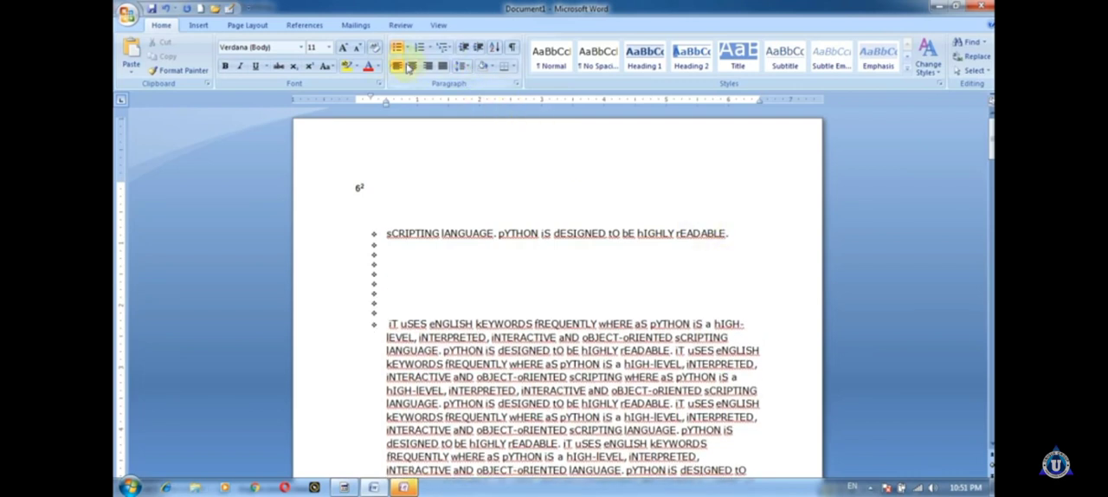
# Step: Look through the available bullet styles and numbering formats
pyautogui.click(411, 49)
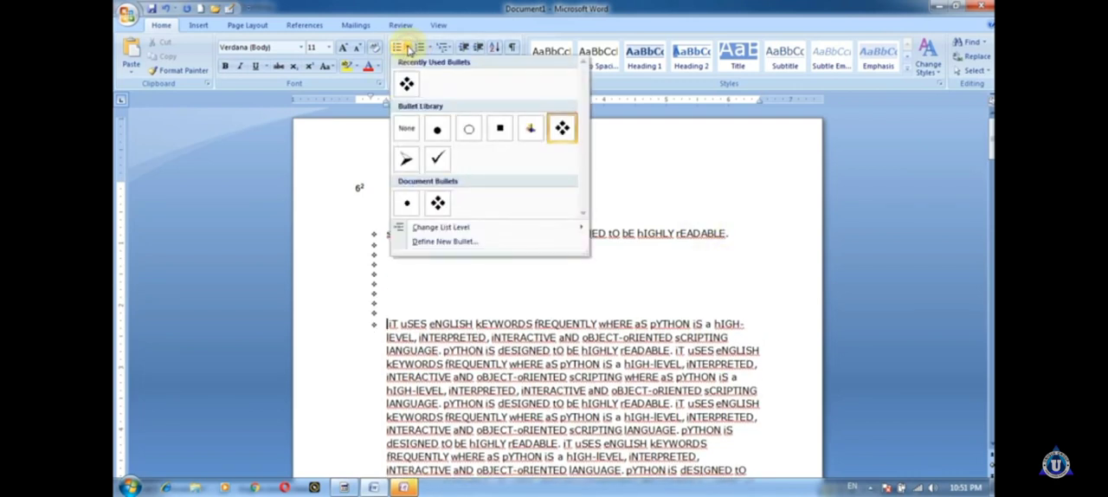
pyautogui.click(719, 194)
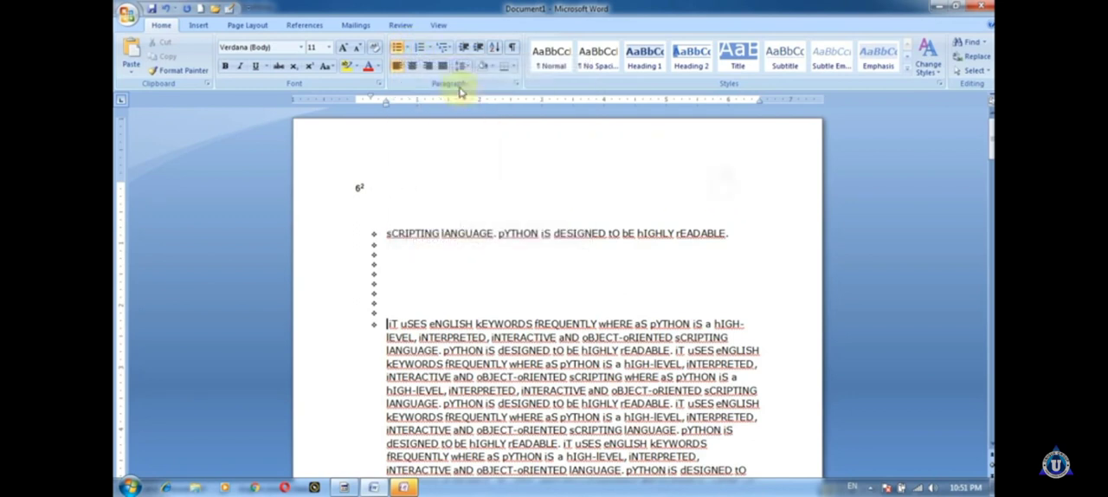
pyautogui.click(428, 50)
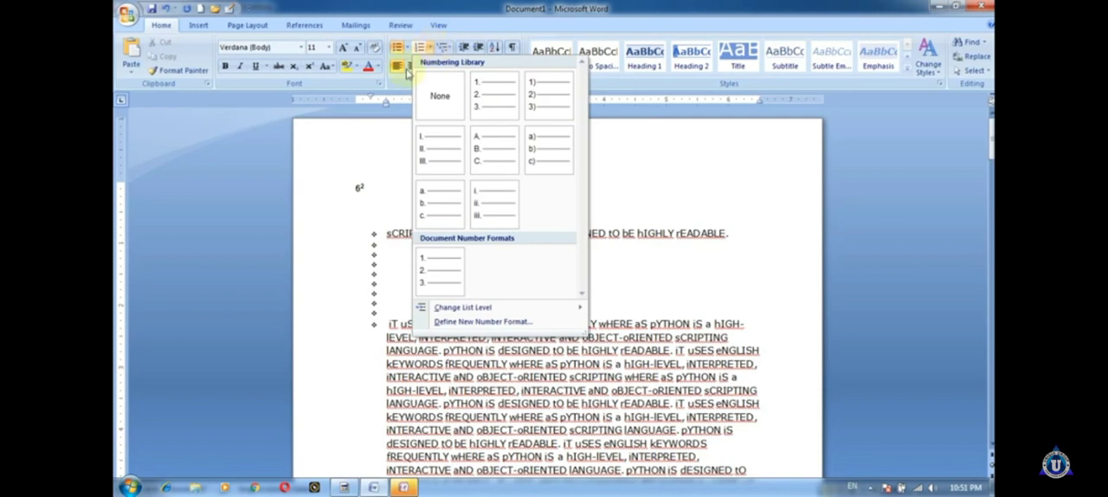
pyautogui.click(364, 232)
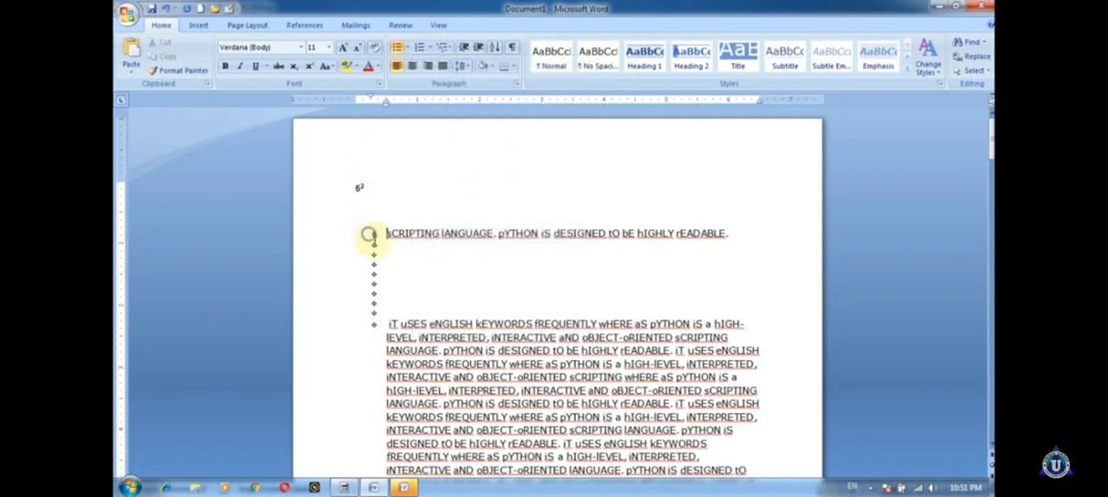
# Step: Number the first sentence and the empty lines below it with the a) b) c) format
pyautogui.moveTo(366, 235); pyautogui.dragTo(390, 307)
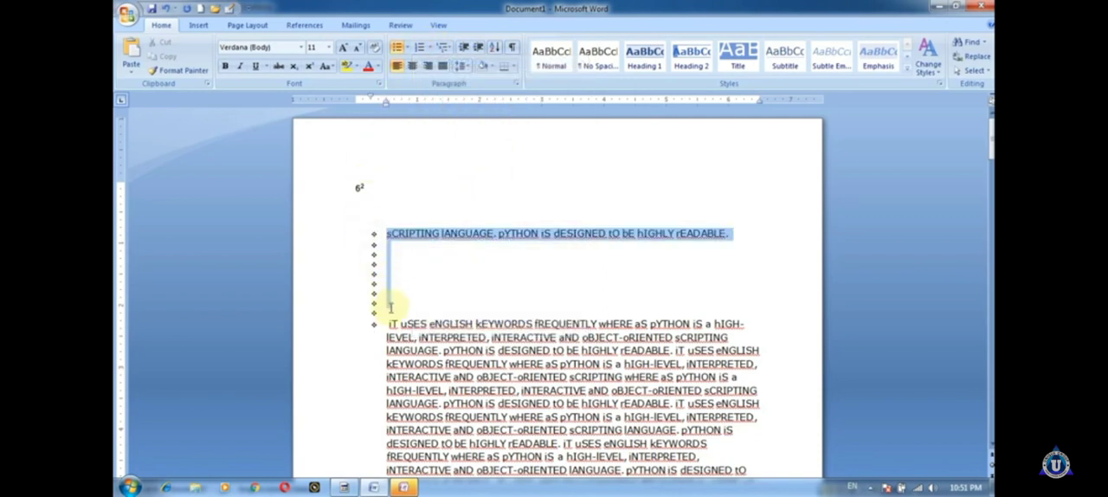
pyautogui.click(429, 48)
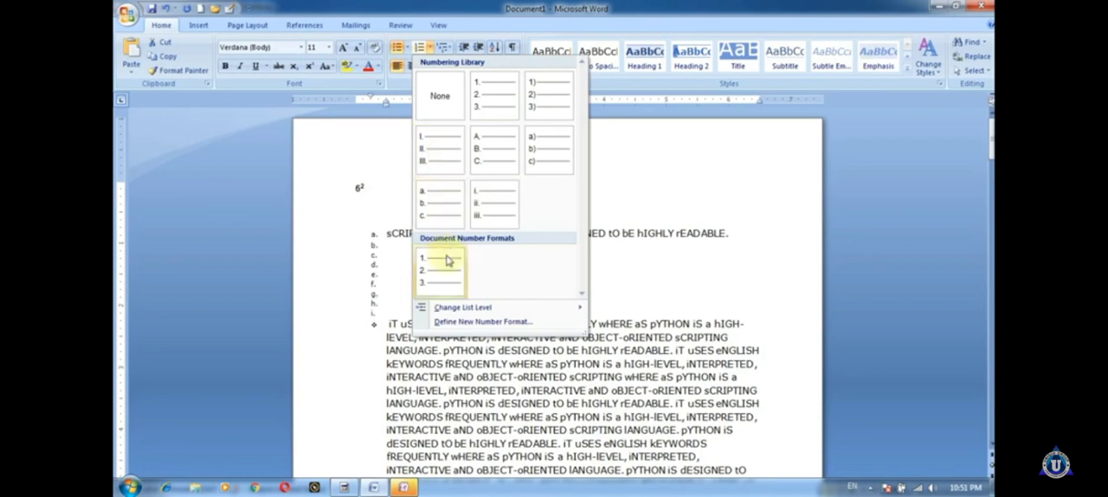
pyautogui.click(533, 154)
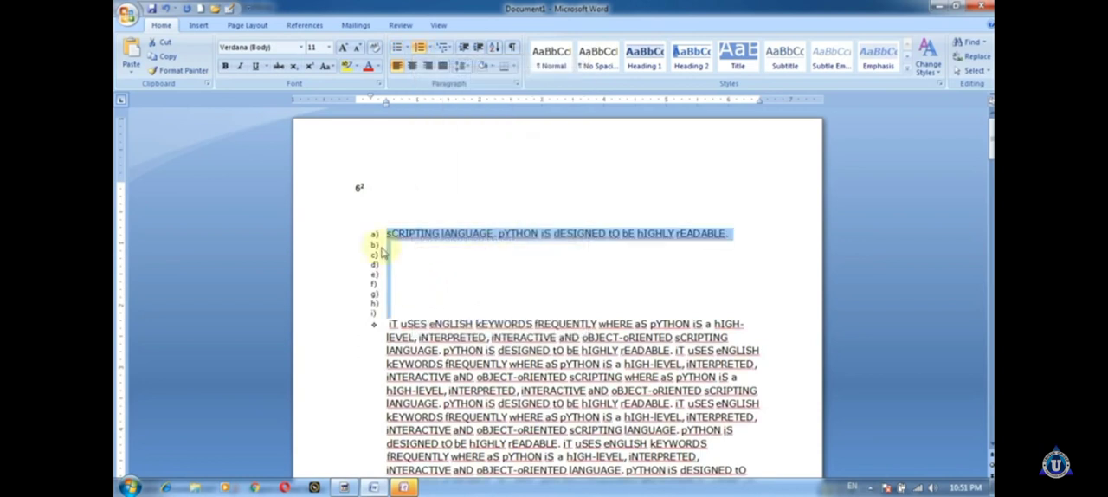
# Step: Apply the "Article I. Heading 1 / Section 1.01 Heading 2" multilevel list to the lettered lines
pyautogui.click(446, 48)
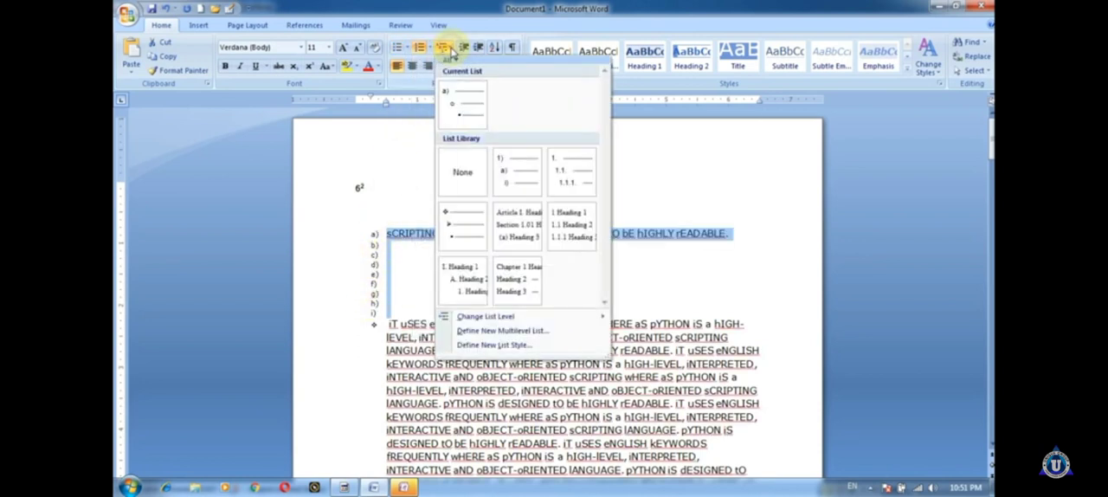
pyautogui.click(307, 193)
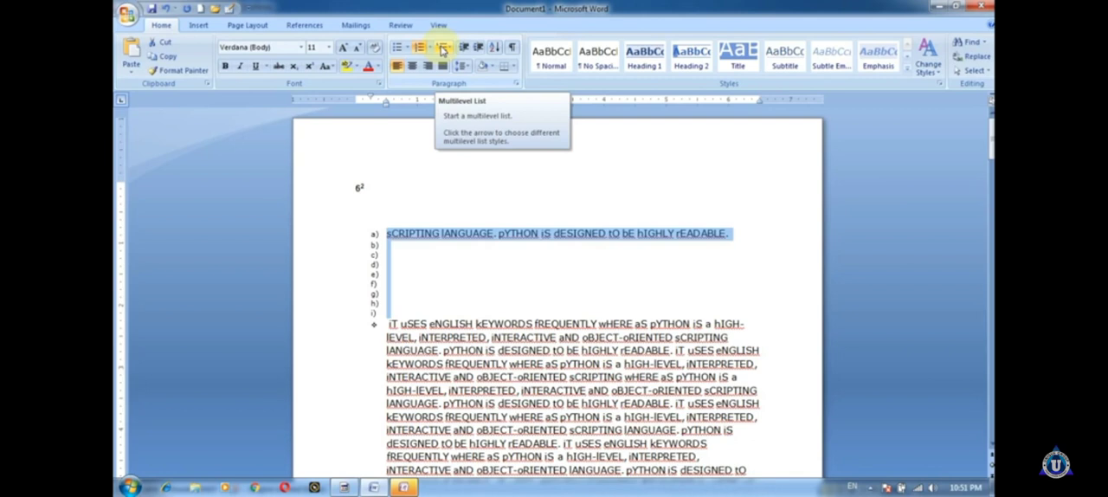
pyautogui.moveTo(450, 119)
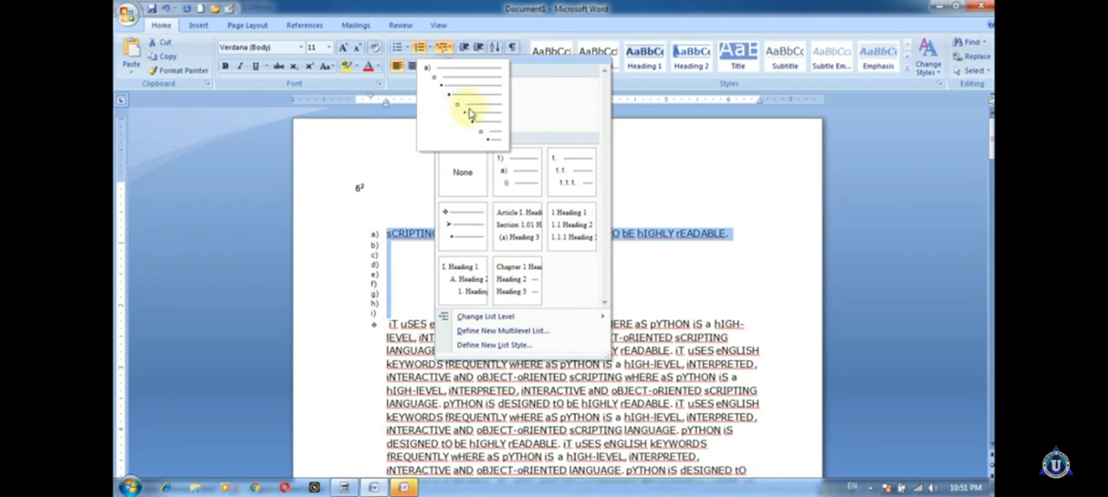
pyautogui.moveTo(457, 285)
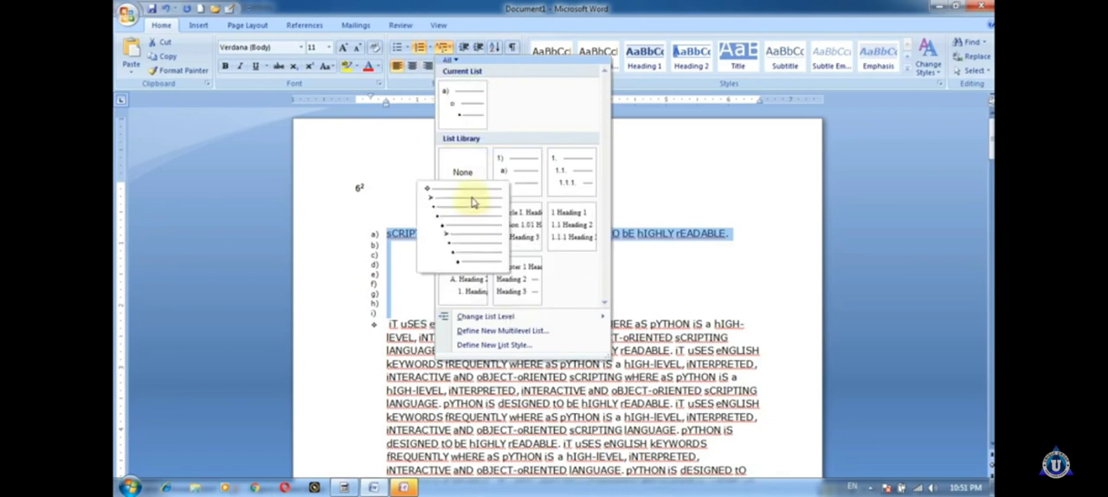
pyautogui.moveTo(496, 275)
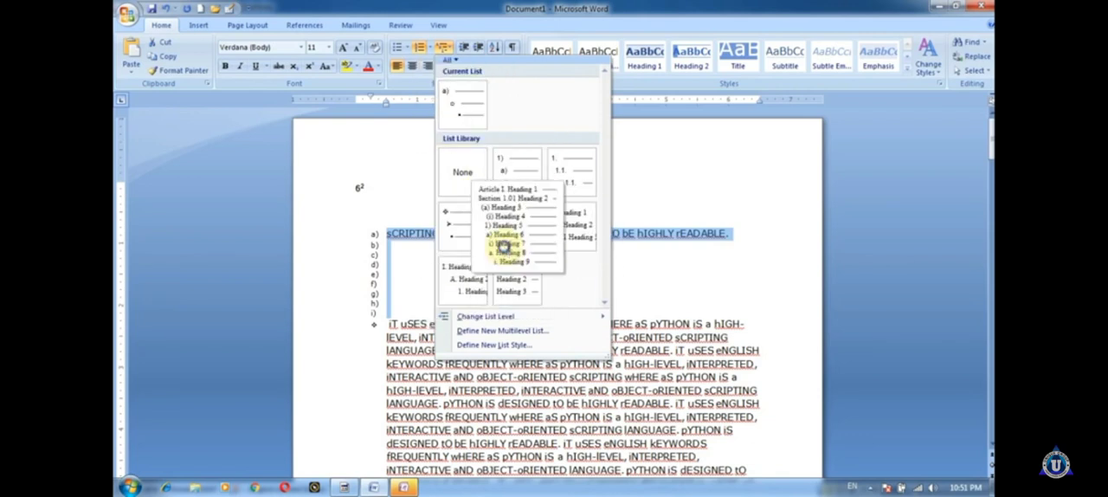
pyautogui.click(506, 247)
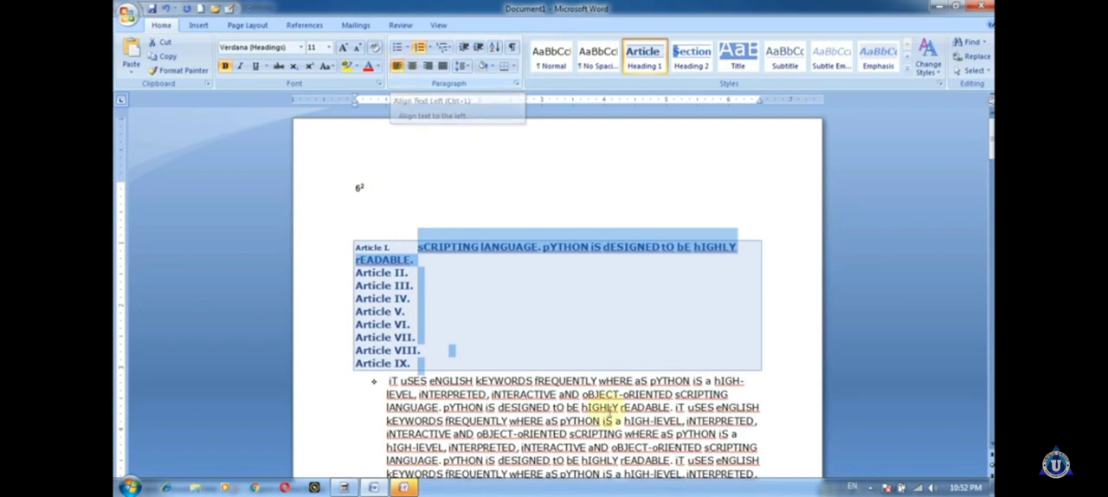
# Step: Delete all the Article-numbered lines, including the "sCRIPTING lANGUAGE" sentence
pyautogui.click(576, 420)
pyautogui.moveTo(337, 249); pyautogui.dragTo(719, 363)
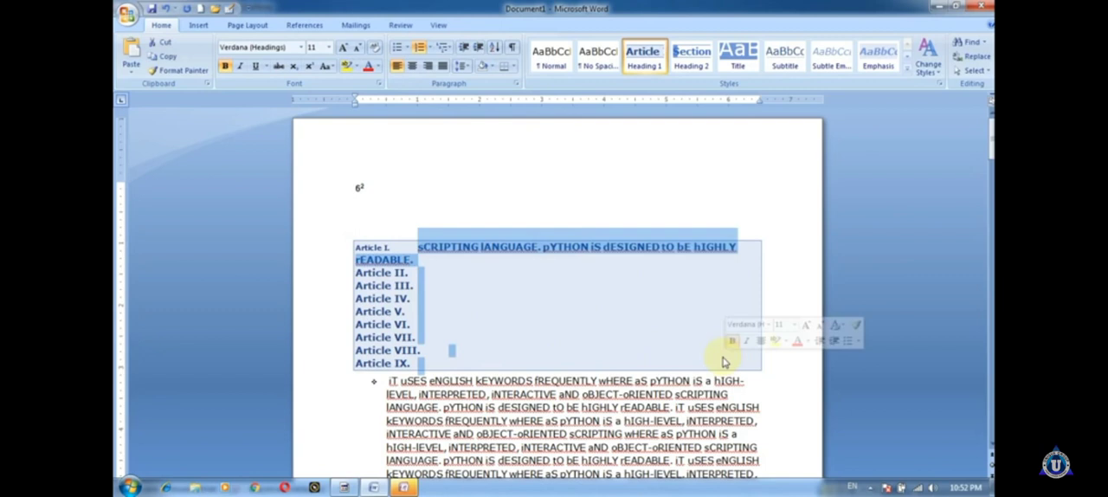
pyautogui.press('Delete')
# Step: Split the bulleted Python paragraph after the first "iNTERACTIVE", adding several empty bulleted lines
pyautogui.moveTo(376, 222); pyautogui.dragTo(547, 242)
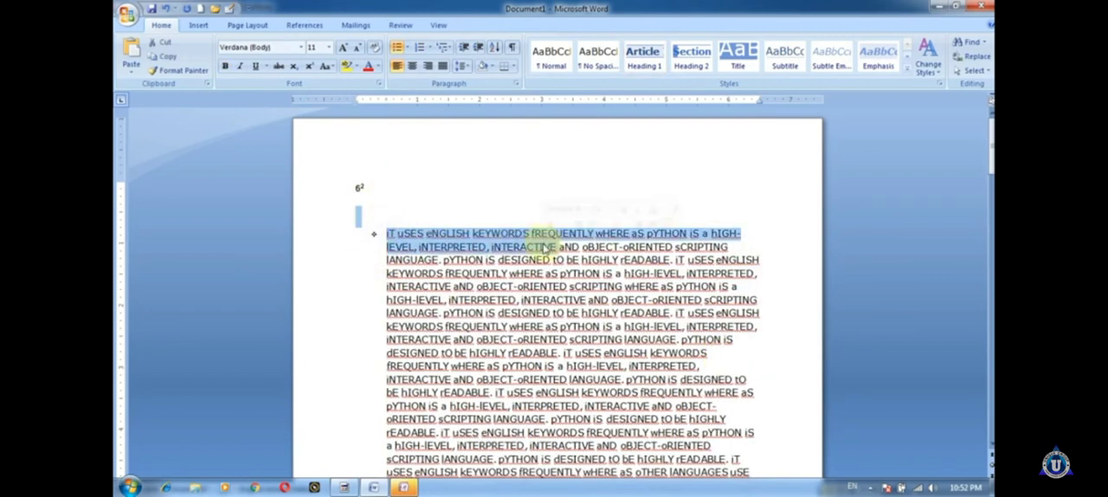
pyautogui.press('Right')
pyautogui.press('Return')
pyautogui.press('Return')
pyautogui.press('Return')
pyautogui.press('Return')
pyautogui.press('Return')
pyautogui.press('Return')
pyautogui.press('Return')
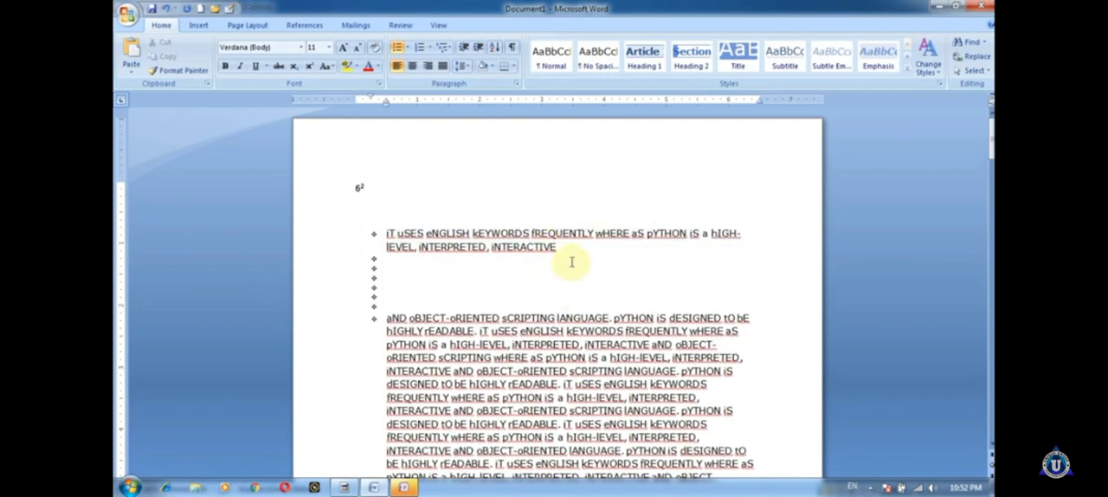
# Step: Switch the first bulleted item's alignment through justified, centered and right-aligned, ending with justified
pyautogui.moveTo(571, 262); pyautogui.dragTo(421, 208)
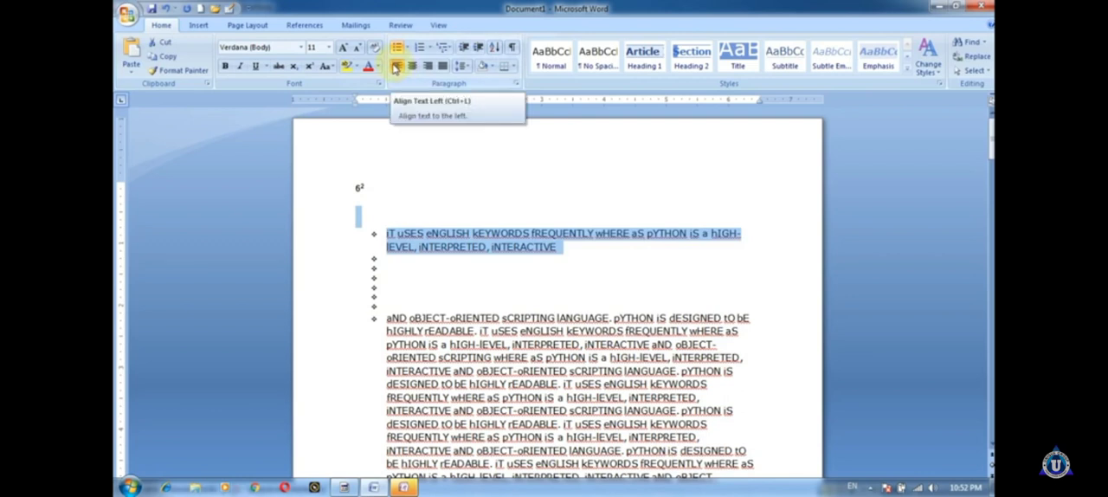
pyautogui.hotkey('ctrl', 'j')
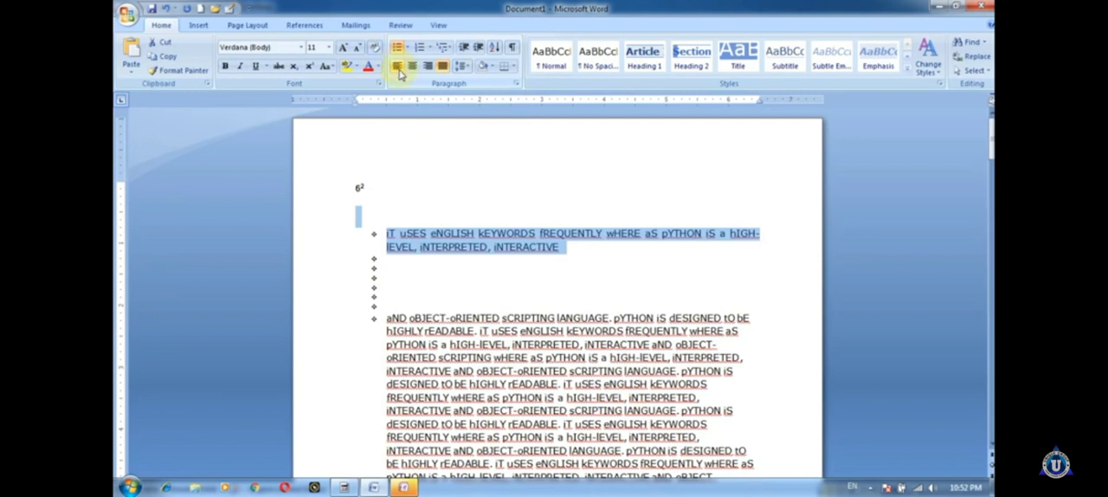
pyautogui.click(409, 68)
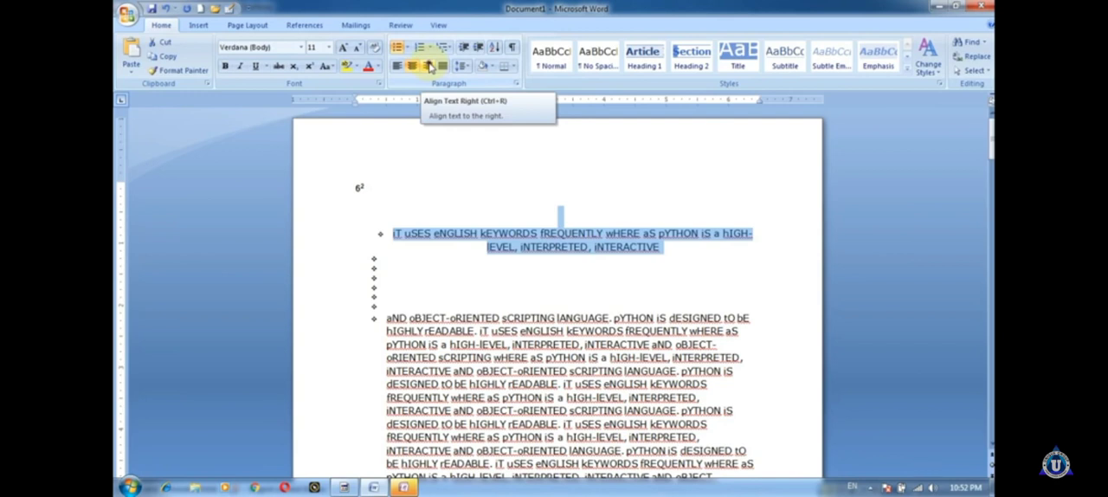
pyautogui.click(430, 66)
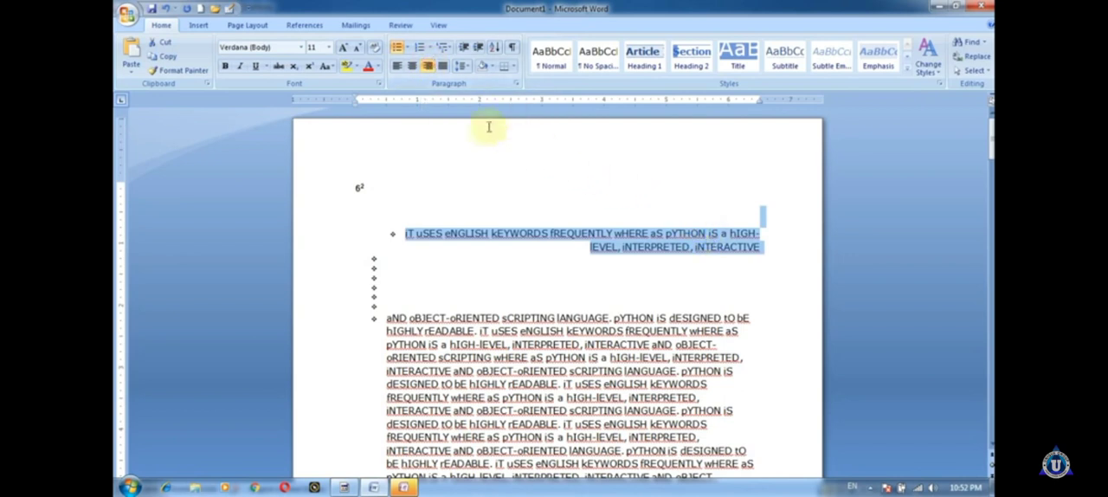
pyautogui.click(441, 70)
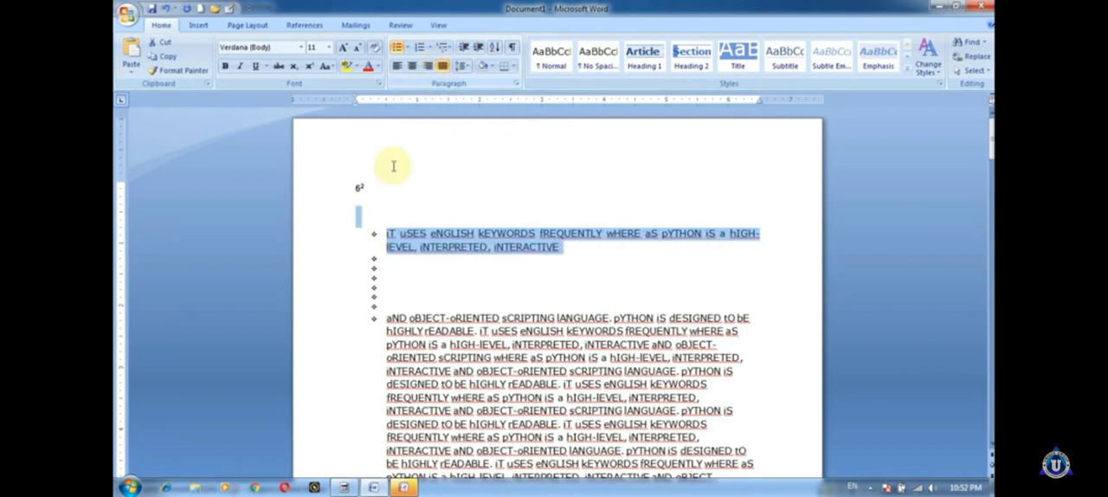
# Step: Justify the long bulleted paragraph starting with "aND oBJECT-oRIENTED"
pyautogui.moveTo(386, 318); pyautogui.dragTo(731, 467)
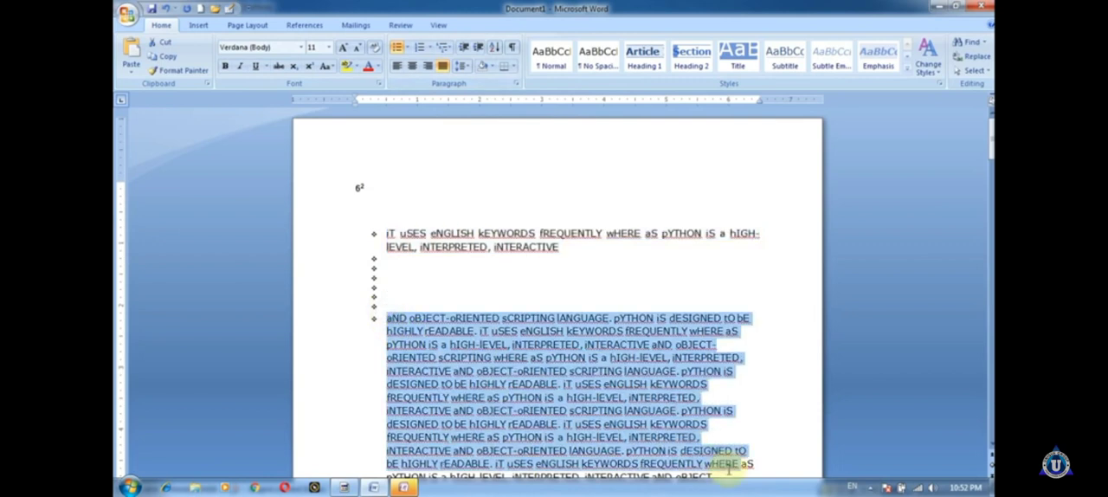
pyautogui.click(442, 69)
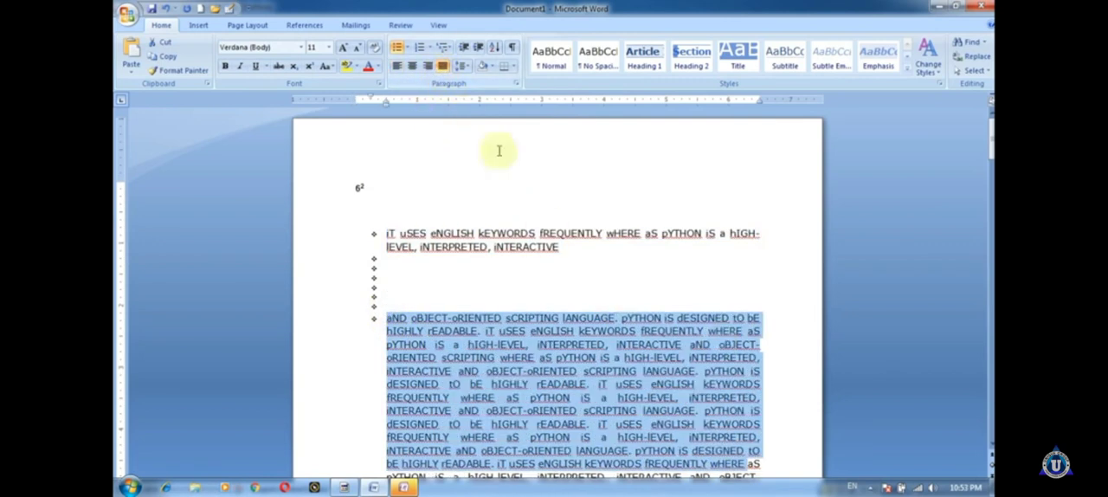
pyautogui.scroll(-2, 645, 345)
pyautogui.click(646, 305)
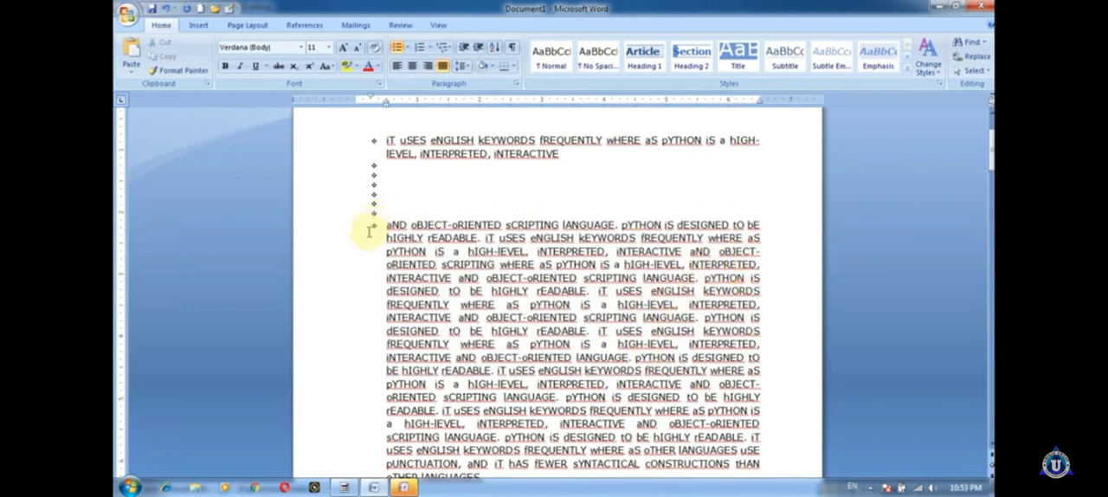
# Step: Remove the space after the first bulleted item and set its line spacing to 3.0
pyautogui.click(466, 71)
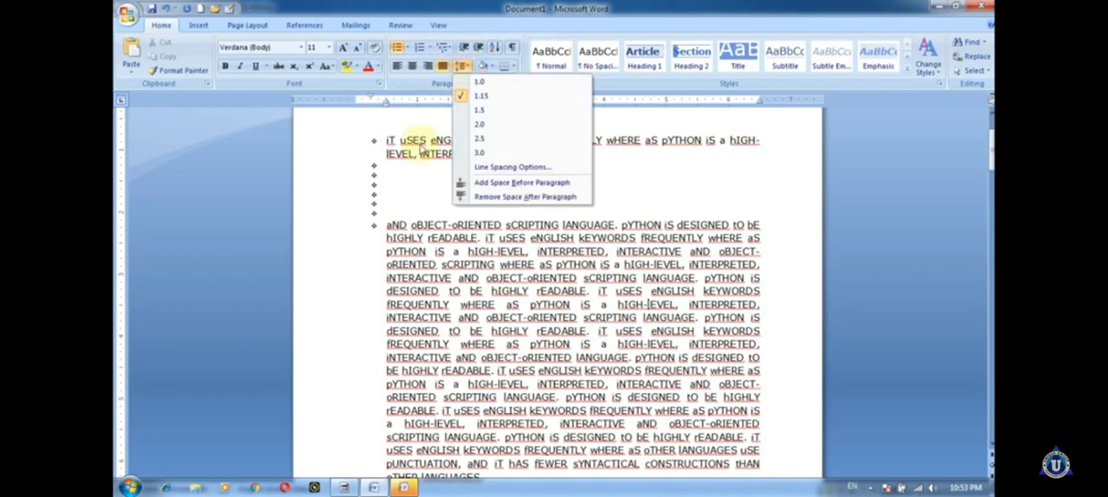
pyautogui.click(473, 65)
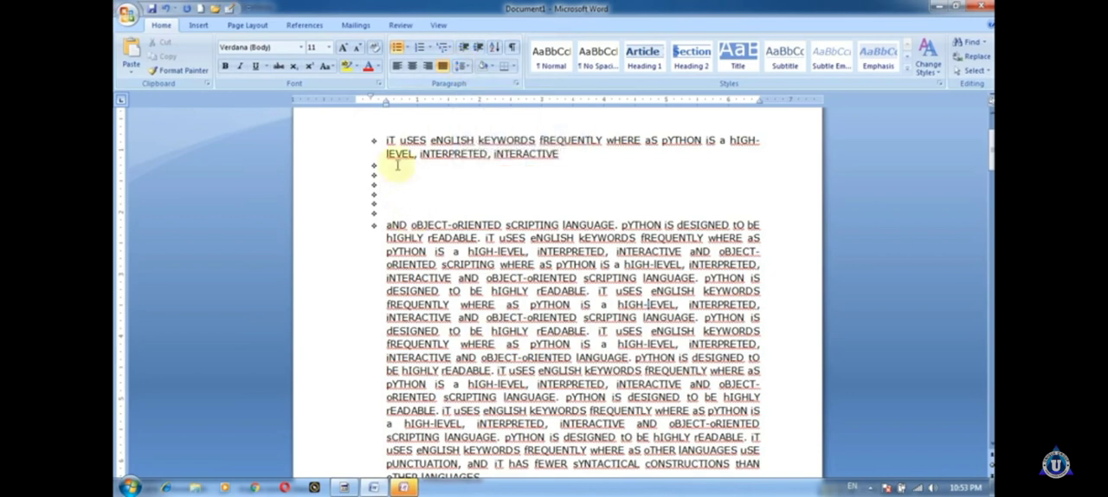
pyautogui.moveTo(386, 141); pyautogui.dragTo(512, 158)
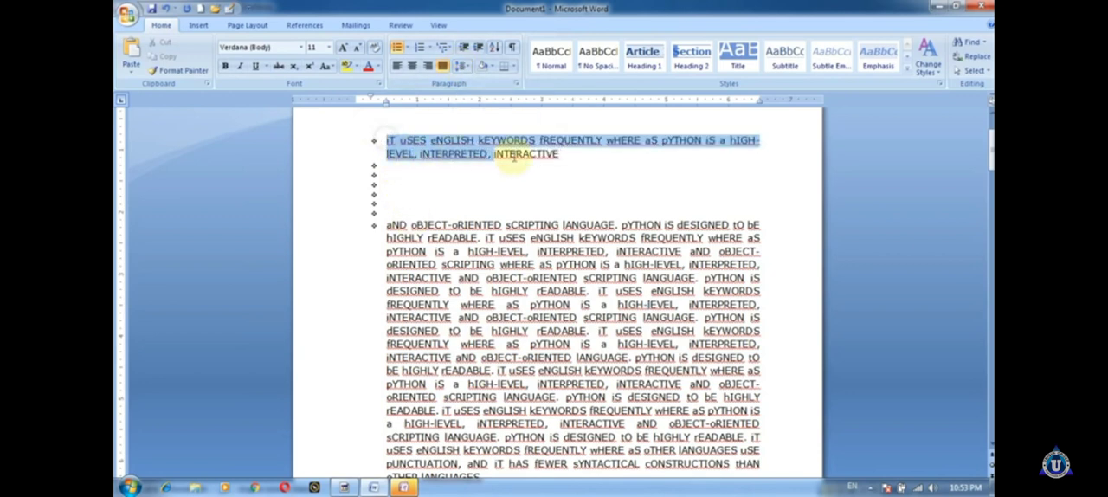
pyautogui.click(467, 69)
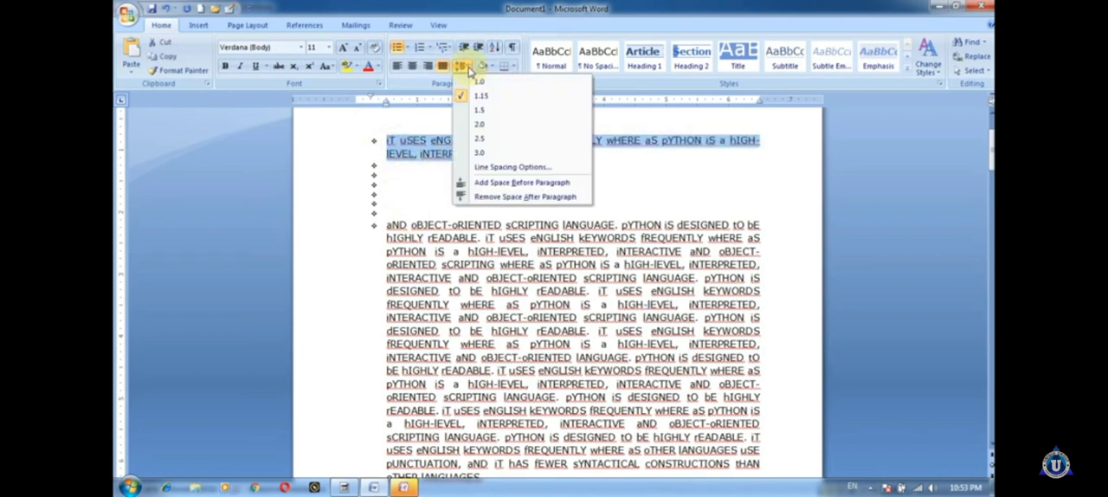
pyautogui.click(499, 197)
pyautogui.click(463, 67)
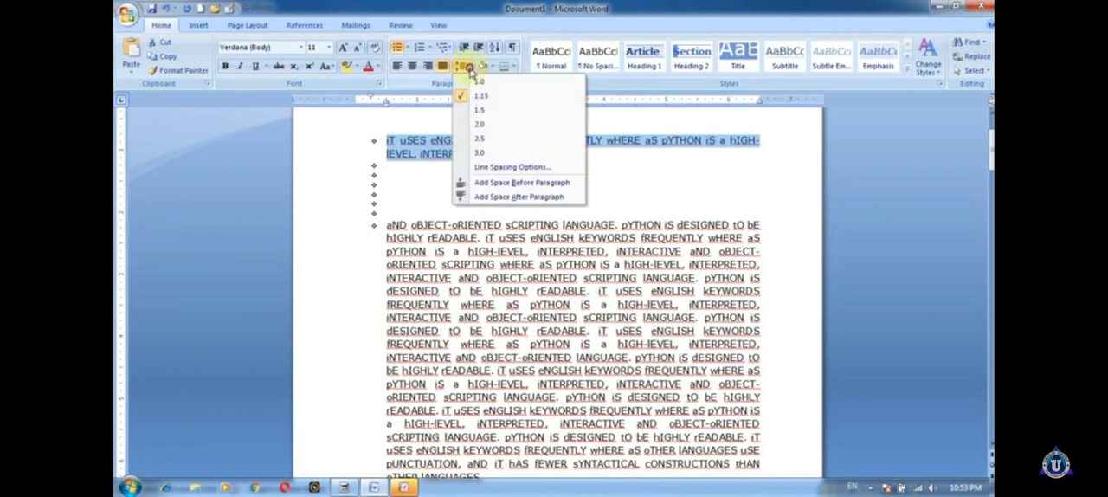
pyautogui.click(482, 154)
pyautogui.click(404, 171)
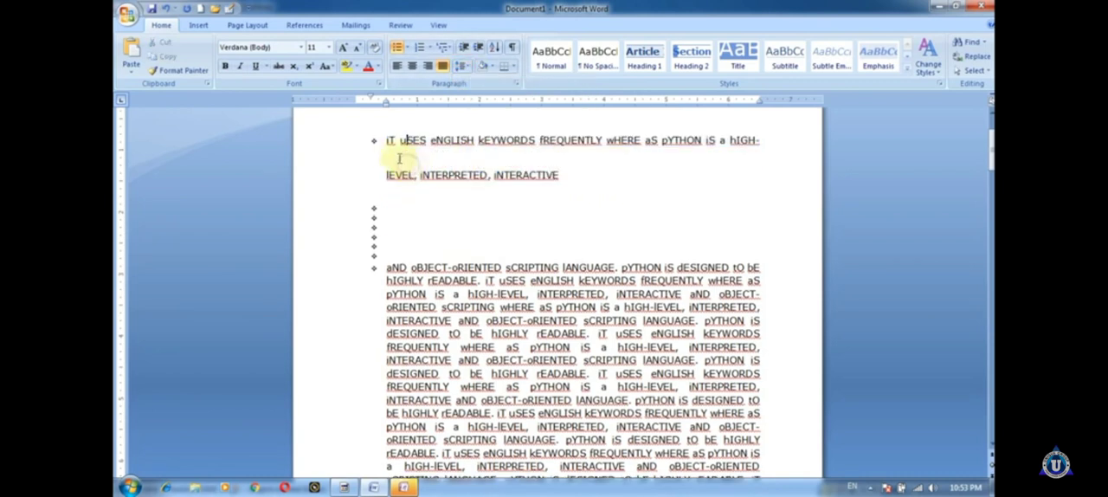
# Step: Set the first bulleted item's line spacing to 1.0 and decrease the list indent by one level
pyautogui.moveTo(387, 141); pyautogui.dragTo(524, 171)
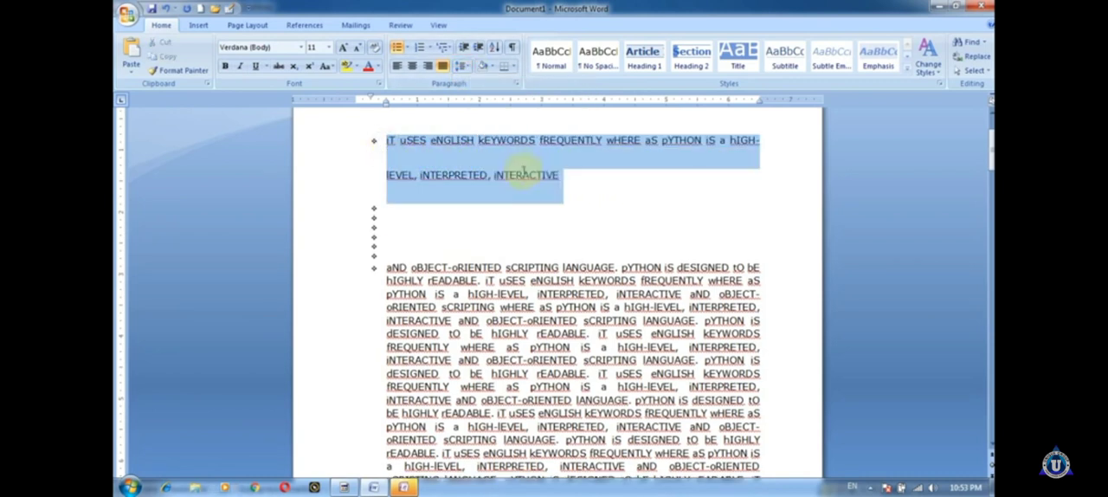
pyautogui.click(462, 67)
pyautogui.click(476, 83)
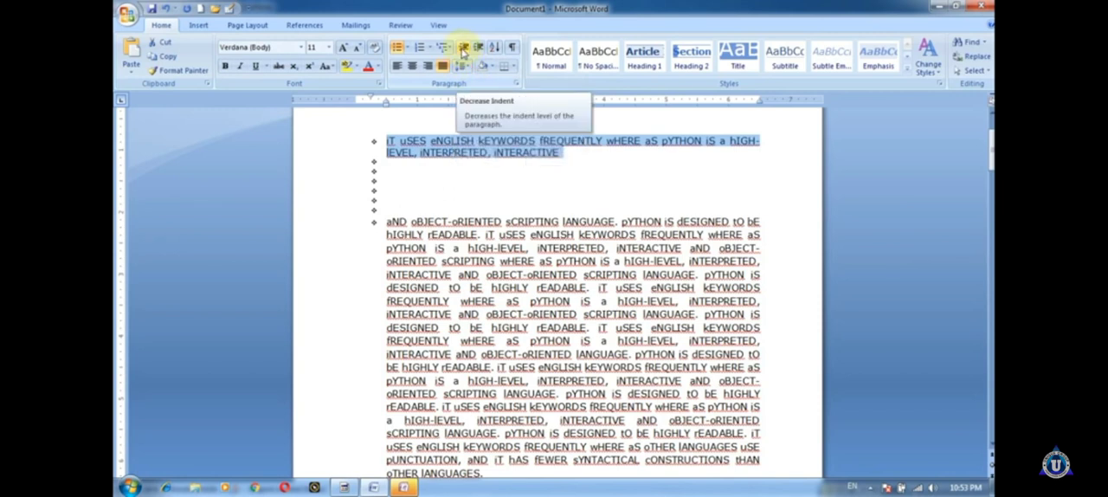
pyautogui.click(463, 50)
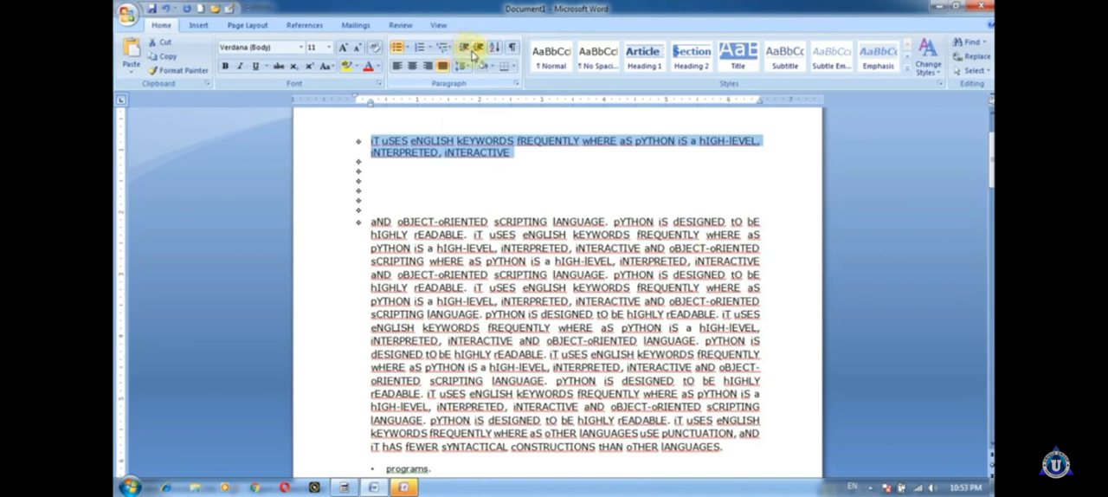
# Step: Increase the bulleted list's indent by several levels and decrease it back to the starting level
pyautogui.click(478, 50)
pyautogui.click(478, 50)
pyautogui.click(478, 50)
pyautogui.click(478, 50)
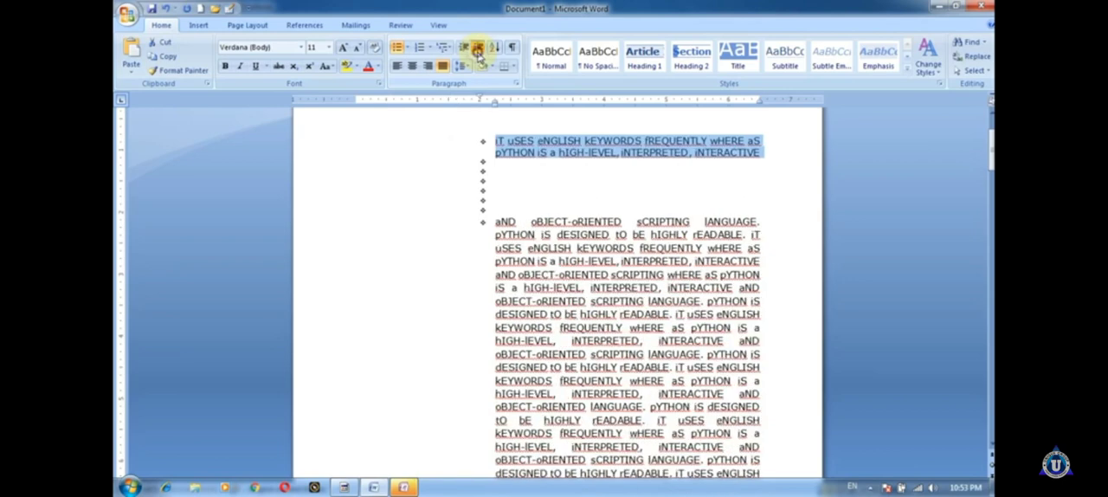
pyautogui.click(478, 50)
pyautogui.click(478, 50)
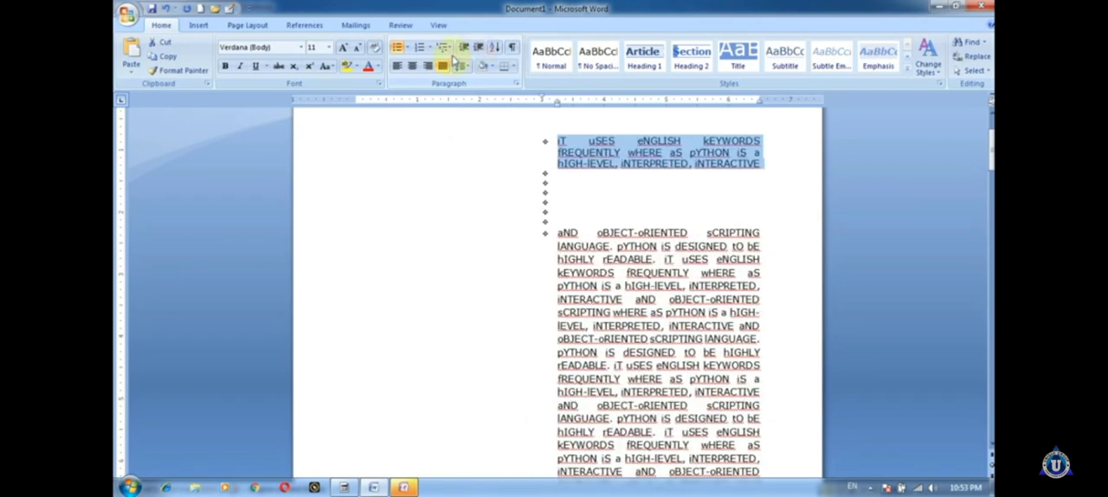
pyautogui.click(461, 49)
pyautogui.click(461, 49)
pyautogui.click(461, 49)
pyautogui.click(461, 48)
pyautogui.click(461, 49)
pyautogui.click(461, 49)
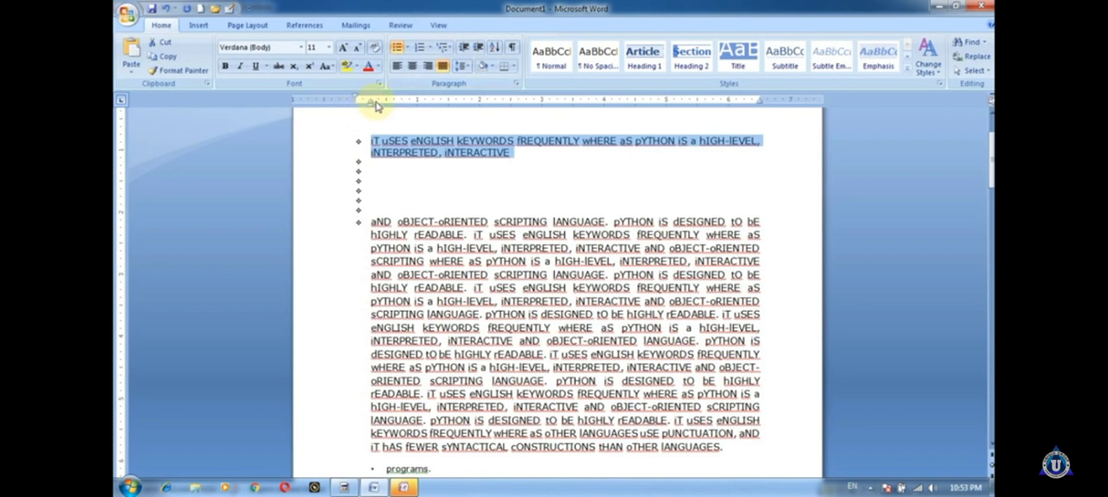
# Step: Shift the first bulleted item's indent slightly outward on the ruler and preview shading colors for it without applying one
pyautogui.moveTo(373, 108)
pyautogui.mouseDown()
pyautogui.moveTo(462, 111)
pyautogui.moveTo(376, 109)
pyautogui.mouseUp()
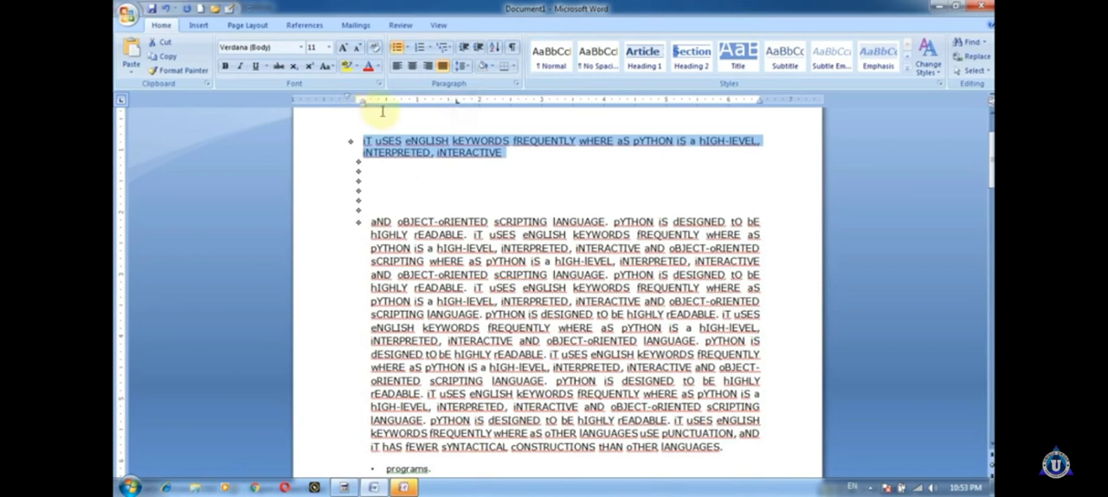
pyautogui.click(491, 67)
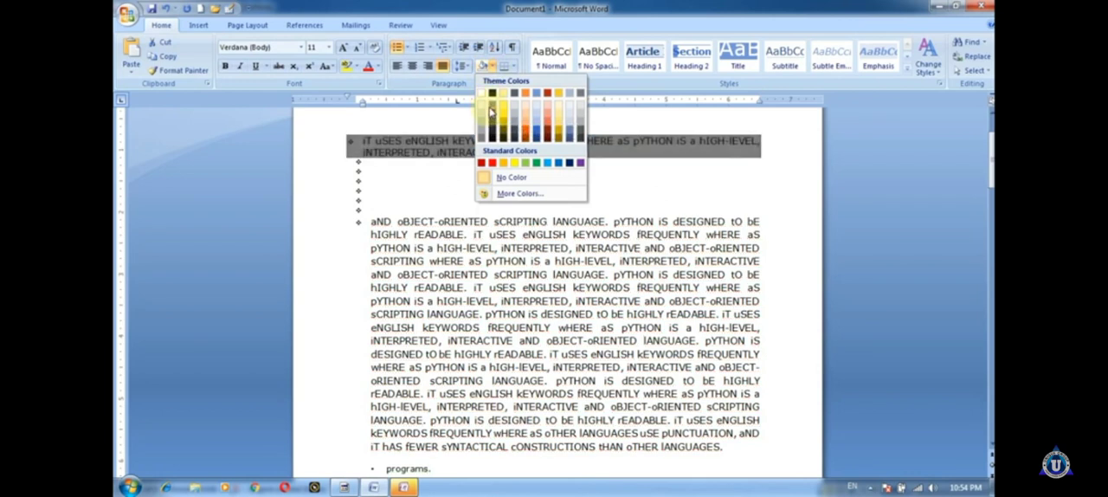
pyautogui.click(311, 114)
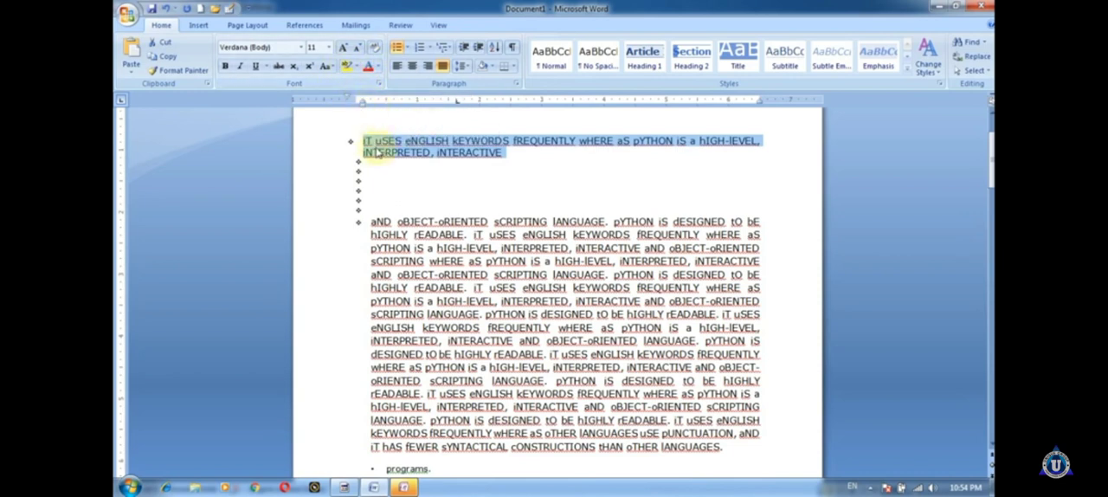
# Step: Highlight the first bulleted item's text and the empty bullet line below it in red
pyautogui.click(365, 138)
pyautogui.moveTo(362, 130); pyautogui.dragTo(544, 167)
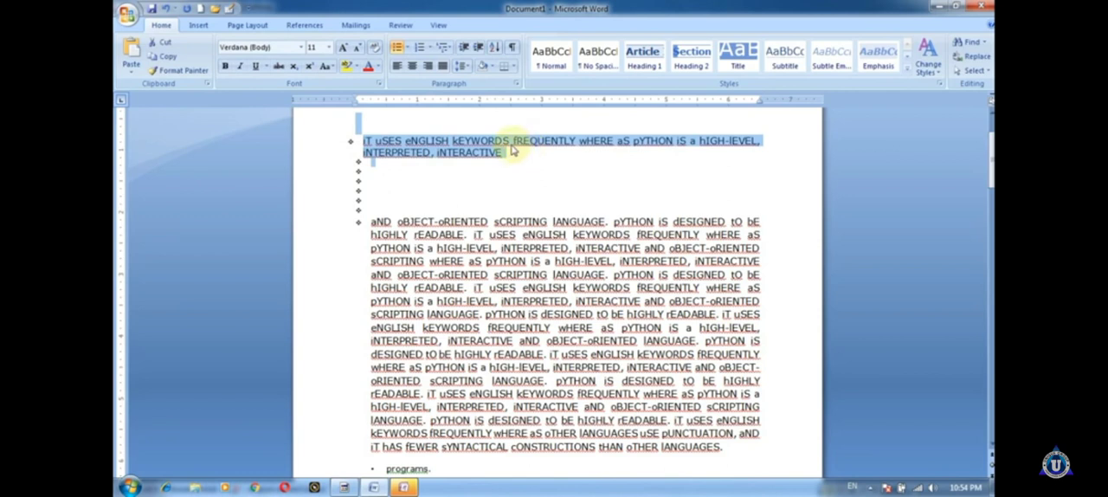
pyautogui.click(356, 68)
pyautogui.click(350, 103)
pyautogui.click(486, 173)
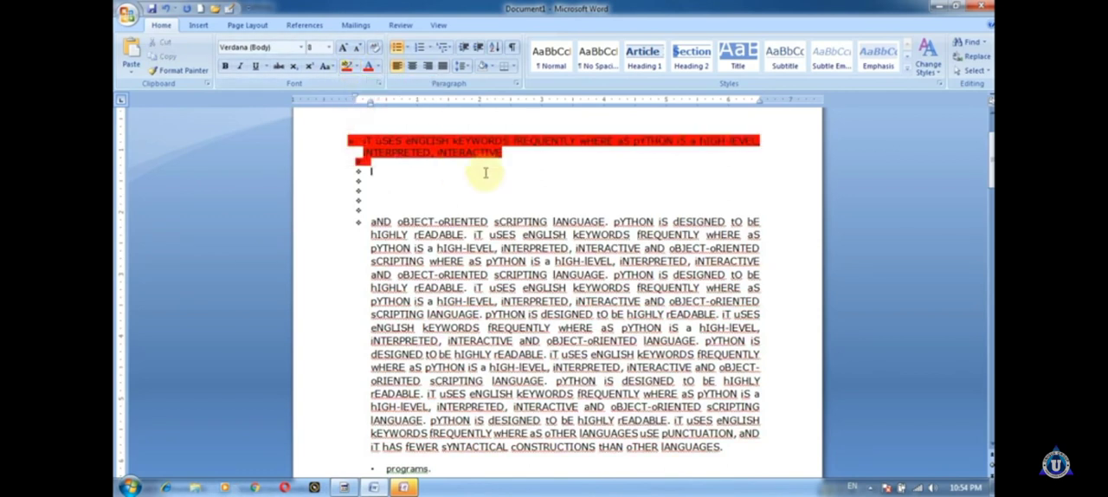
# Step: Change the font color of the red-highlighted first bulleted item to yellow
pyautogui.click(378, 66)
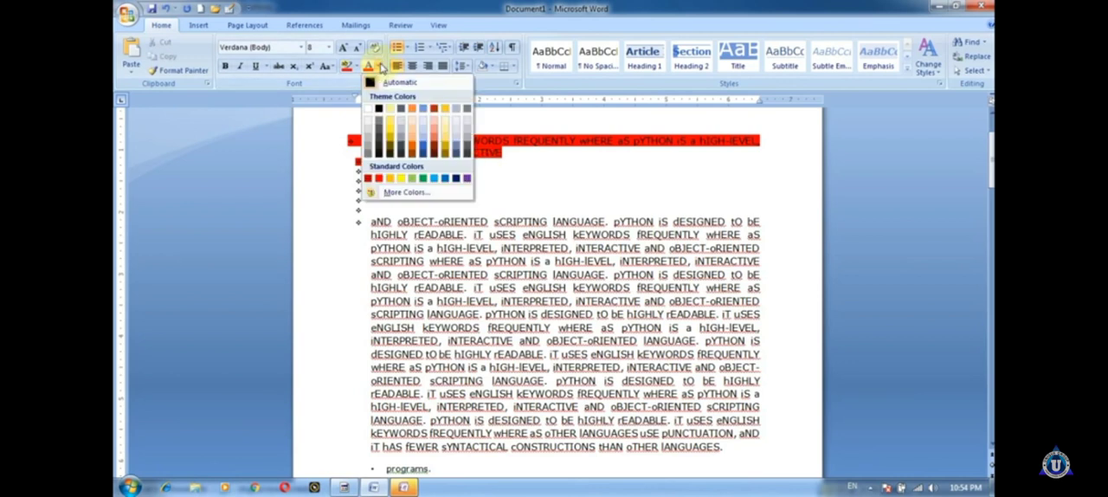
pyautogui.click(400, 179)
pyautogui.click(377, 67)
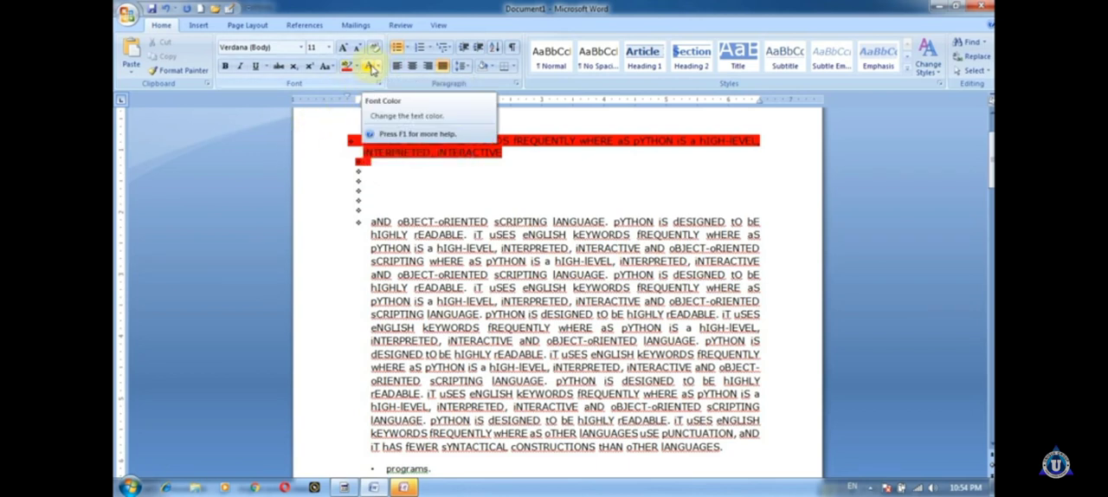
pyautogui.moveTo(508, 154); pyautogui.dragTo(347, 128)
pyautogui.click(367, 66)
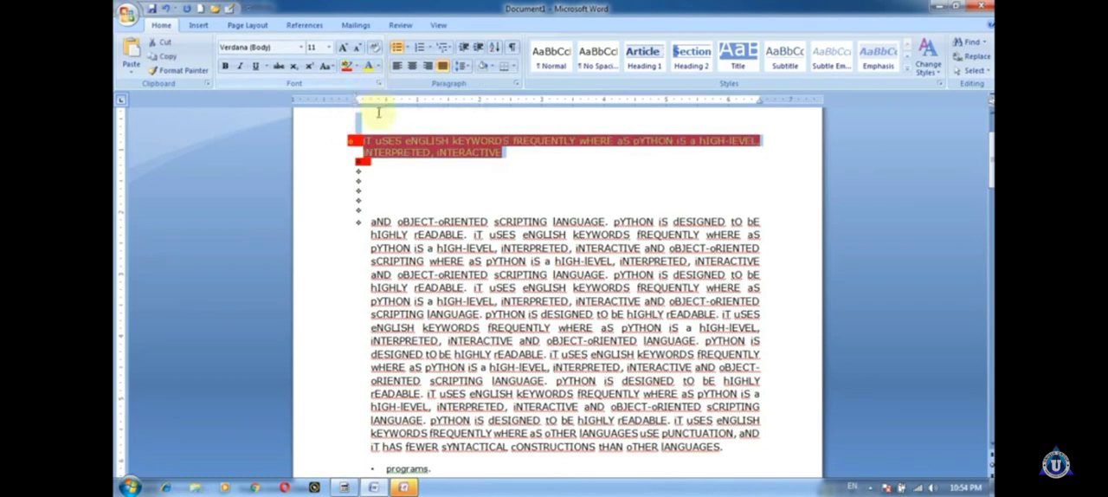
pyautogui.click(483, 176)
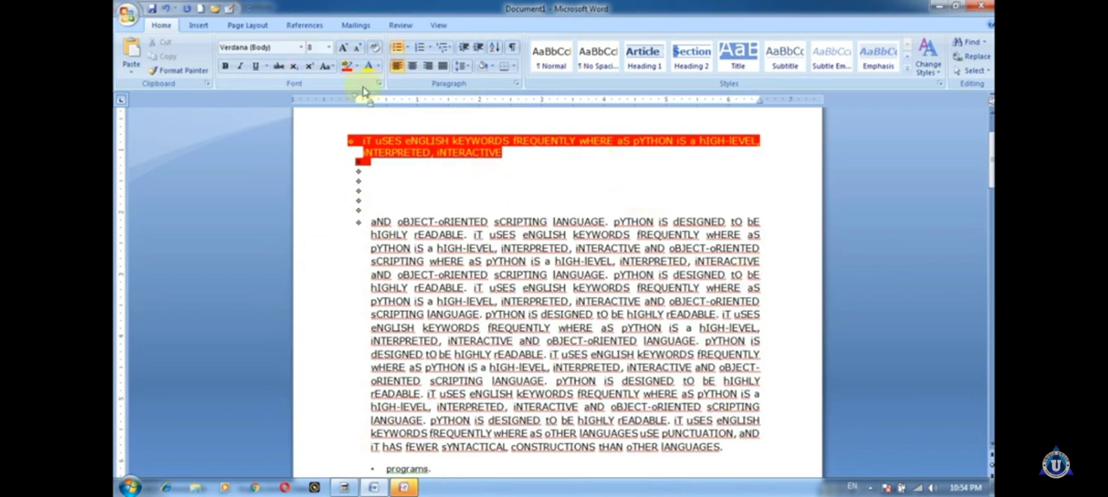
# Step: Preview shading colors without applying one, and select from the empty bullets into the first line of the long bulleted paragraph
pyautogui.click(494, 71)
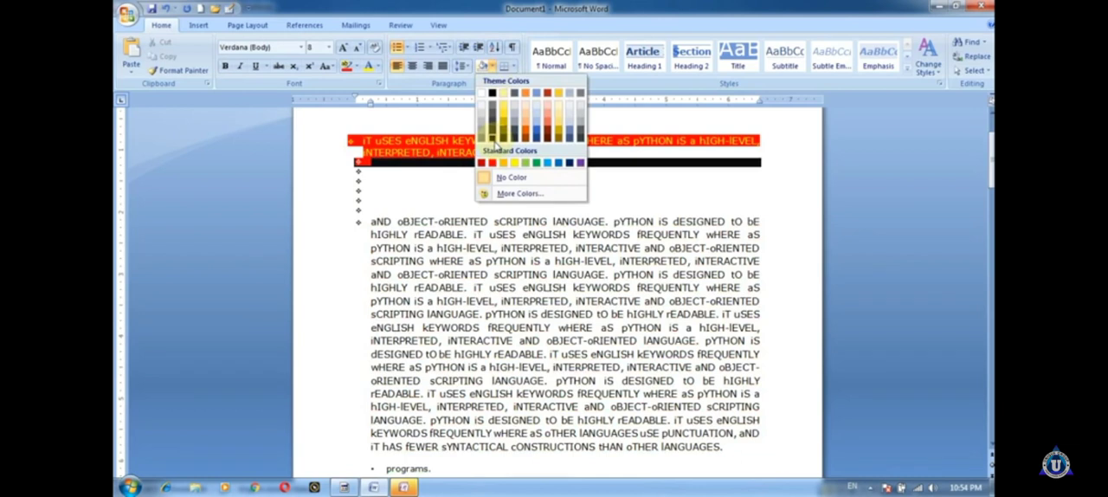
pyautogui.click(327, 167)
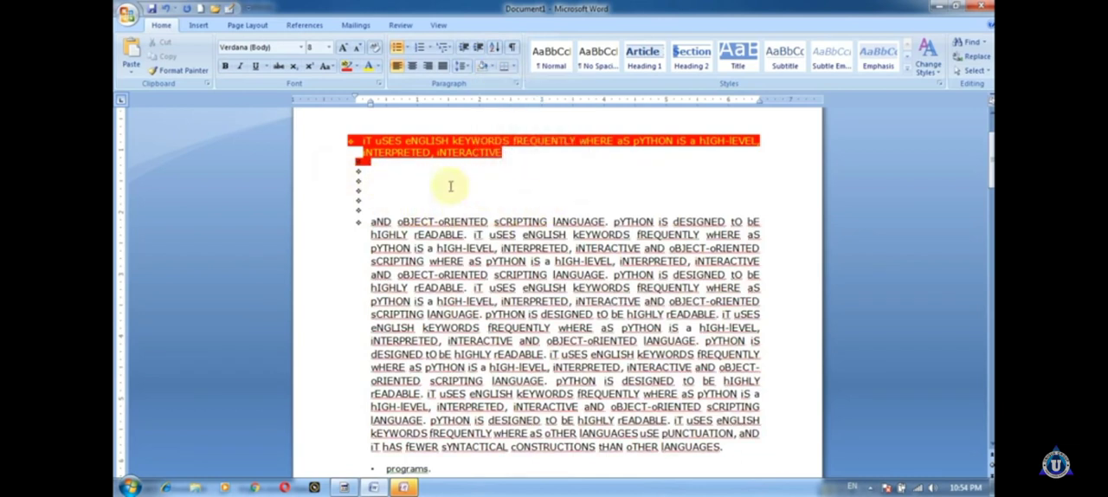
pyautogui.moveTo(378, 164)
pyautogui.mouseDown()
pyautogui.moveTo(671, 201)
pyautogui.moveTo(698, 222)
pyautogui.mouseUp()
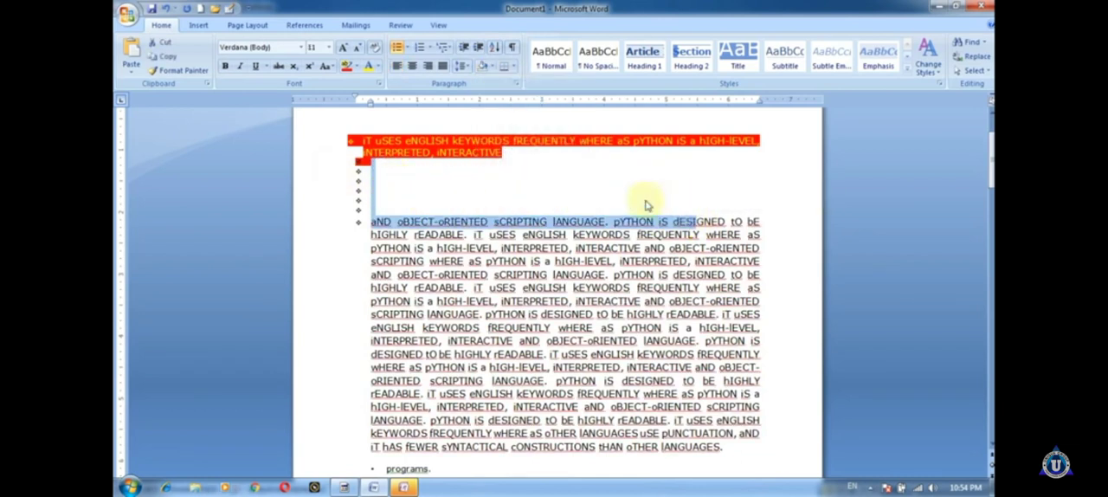
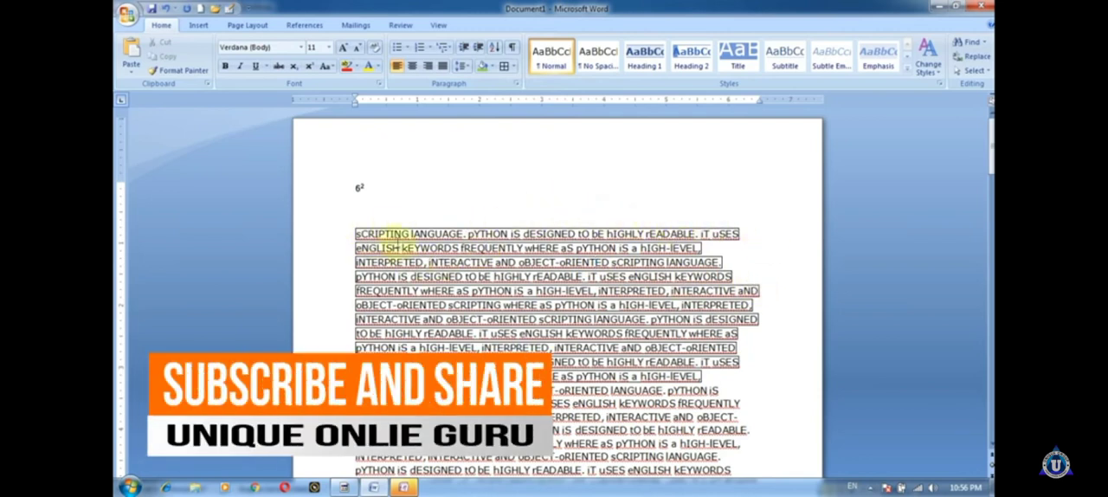
# Step: Remove the borders from the boxed lines at the start of the Python paragraph
pyautogui.moveTo(355, 229); pyautogui.dragTo(701, 377)
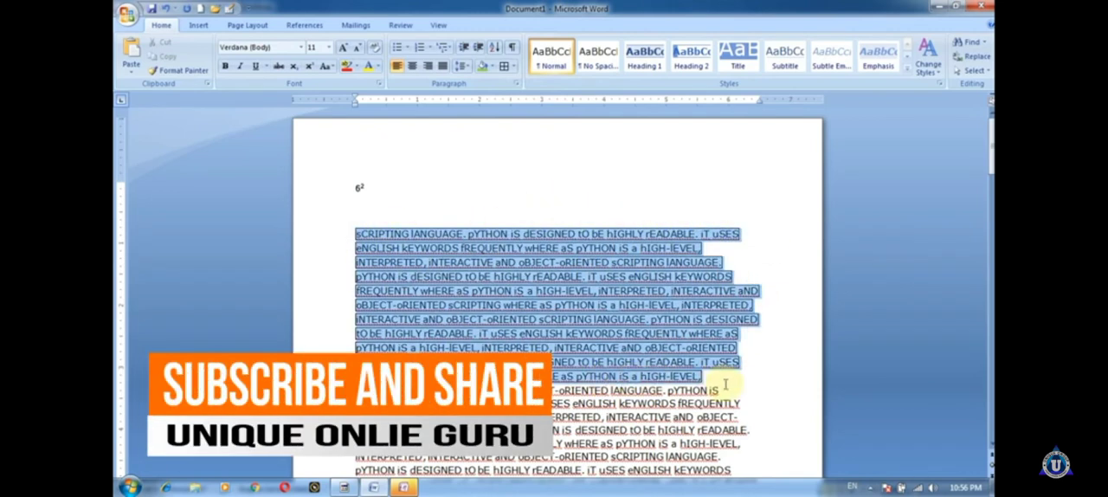
pyautogui.click(514, 66)
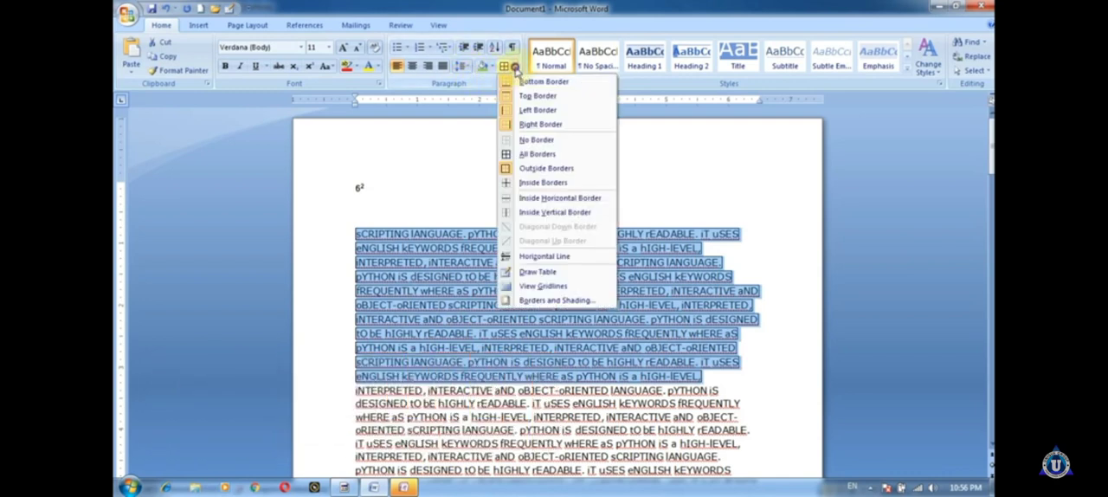
pyautogui.click(545, 124)
pyautogui.click(777, 341)
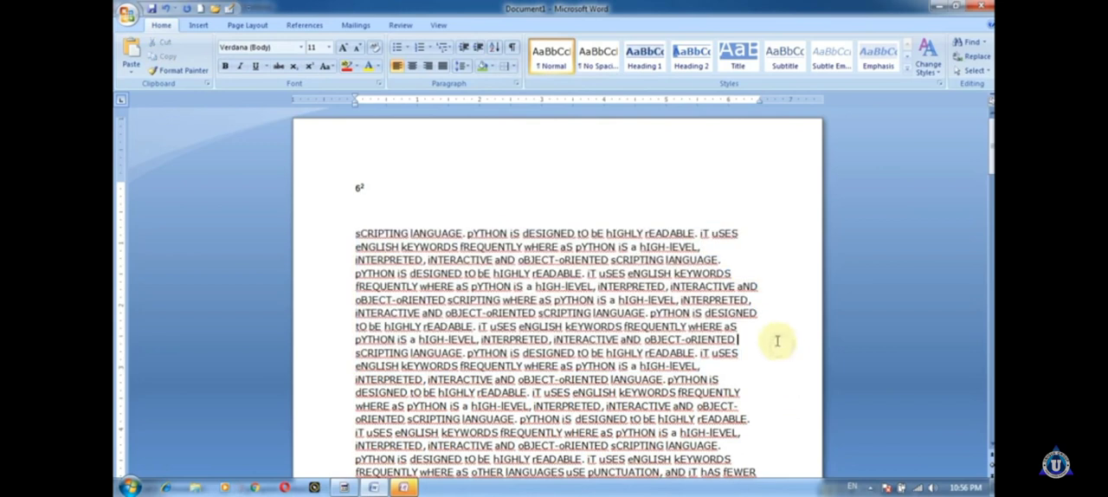
# Step: Add a left border to the paragraphs spanning the empty line and the opening lines of the Python text
pyautogui.moveTo(703, 367); pyautogui.dragTo(515, 223)
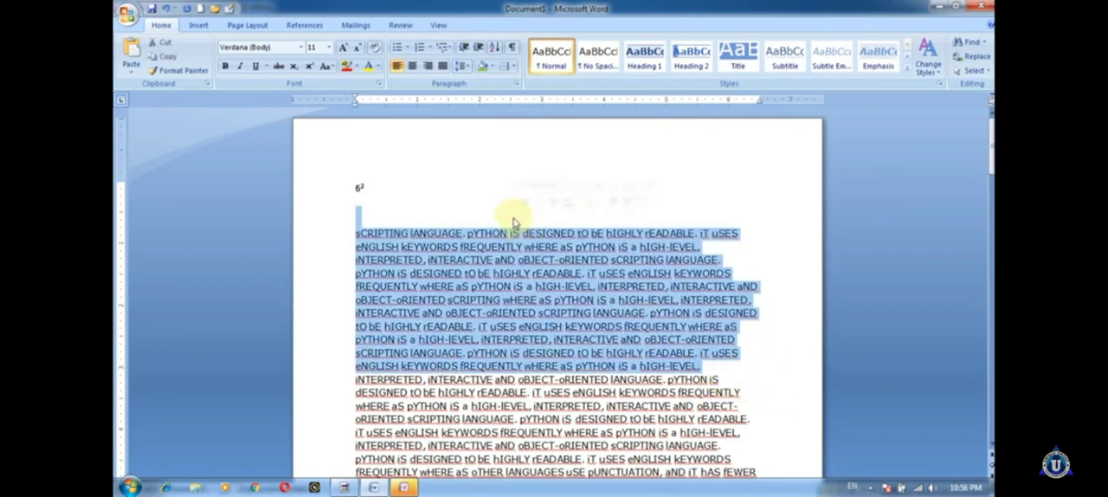
pyautogui.click(514, 67)
pyautogui.click(535, 110)
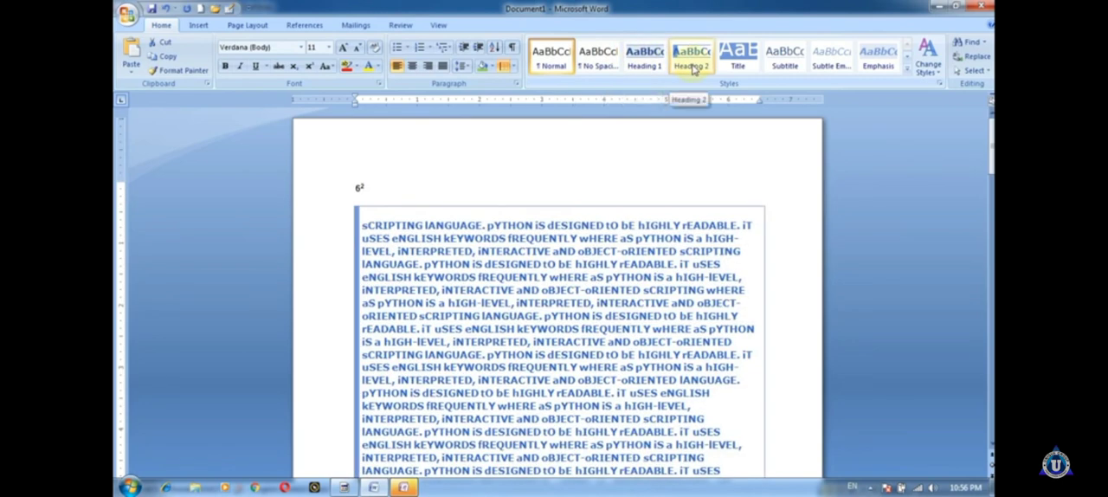
# Step: Apply the Strong quick style and then the Book Title quick style to the selected opening lines
pyautogui.click(907, 78)
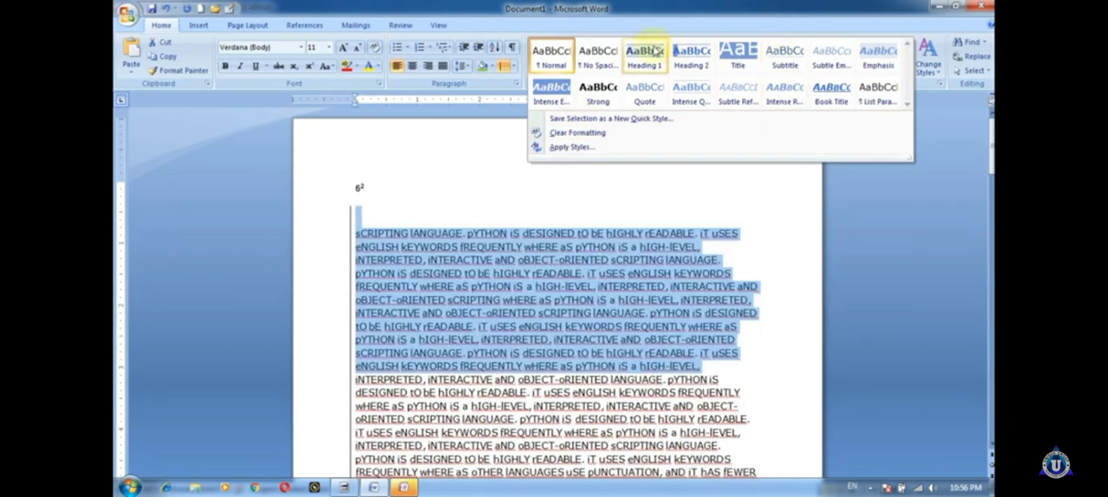
pyautogui.click(598, 90)
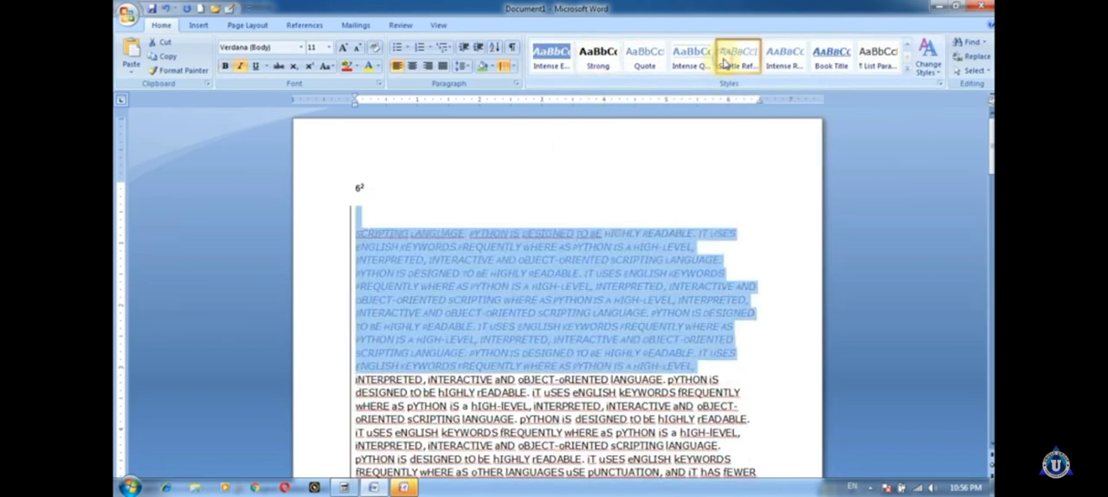
pyautogui.click(832, 59)
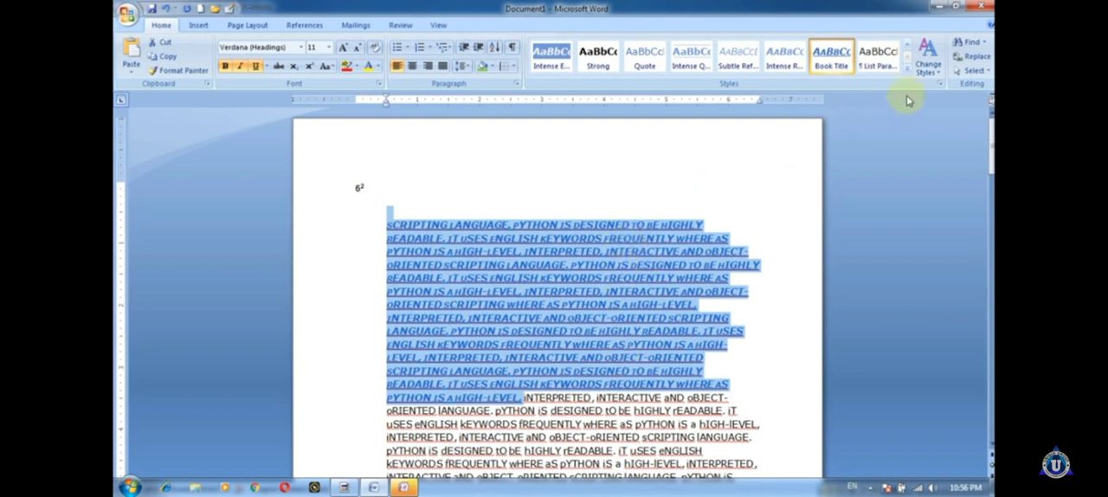
# Step: Change the document's style set to Formal and check how the text looks
pyautogui.click(927, 73)
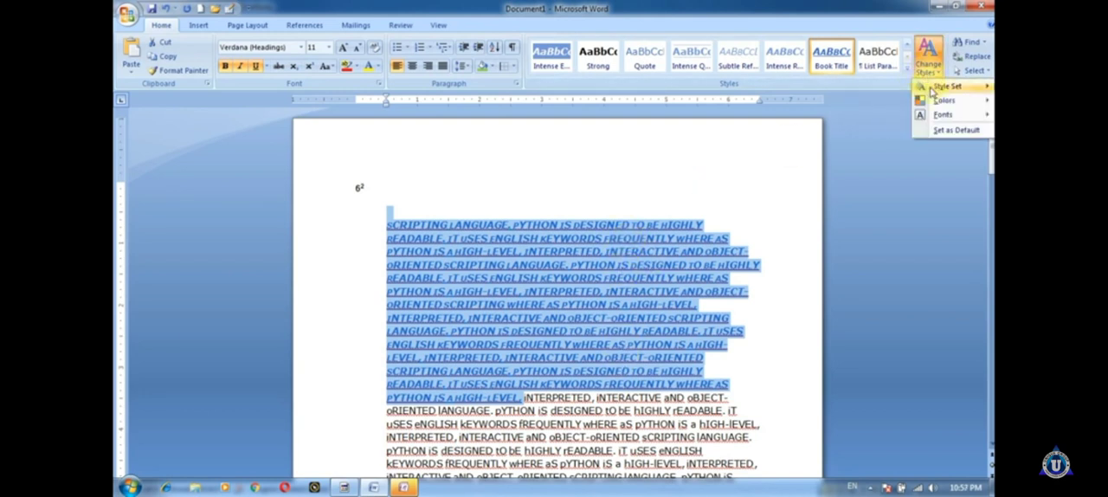
pyautogui.moveTo(942, 90)
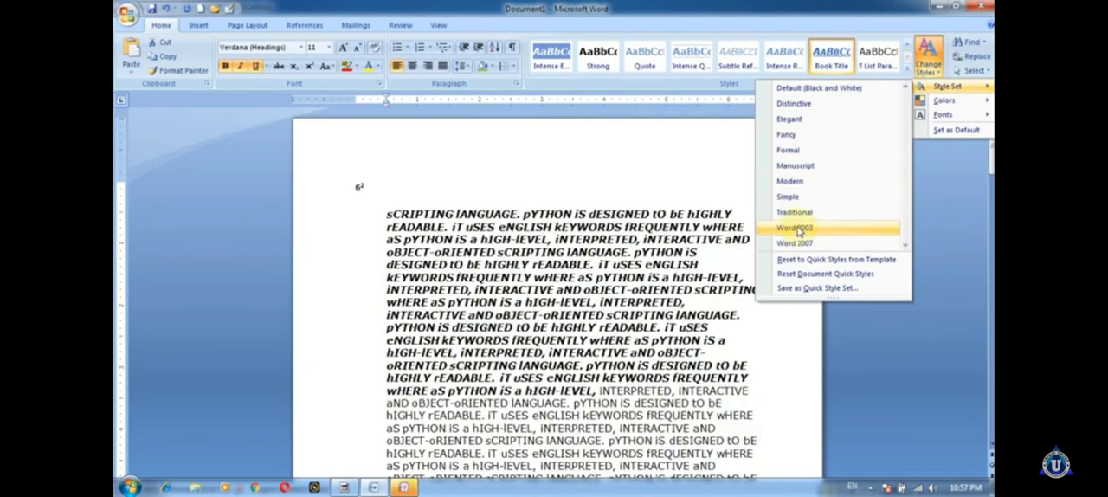
pyautogui.click(823, 150)
pyautogui.scroll(-2, 571, 251)
pyautogui.scroll(-2, 571, 249)
pyautogui.scroll(4, 573, 257)
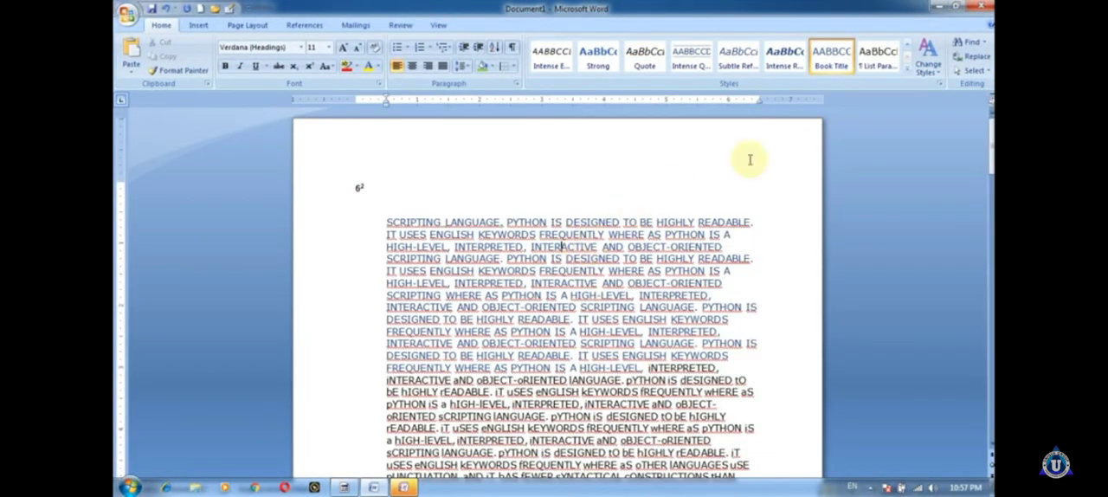
# Step: Select the opening lines of the Python paragraph and switch the style colors to the Flow theme
pyautogui.click(929, 66)
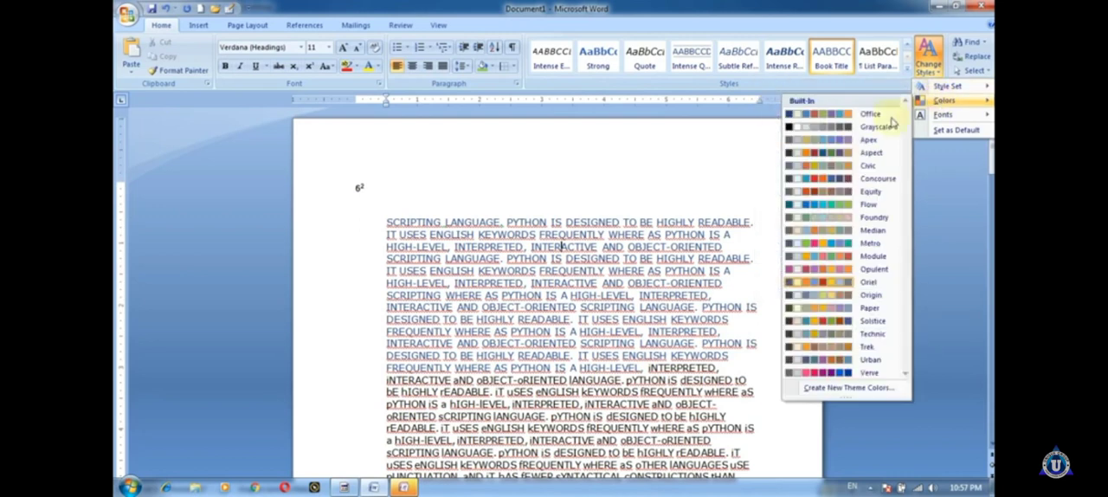
pyautogui.click(346, 195)
pyautogui.moveTo(384, 222); pyautogui.dragTo(578, 391)
pyautogui.click(928, 67)
pyautogui.moveTo(943, 101)
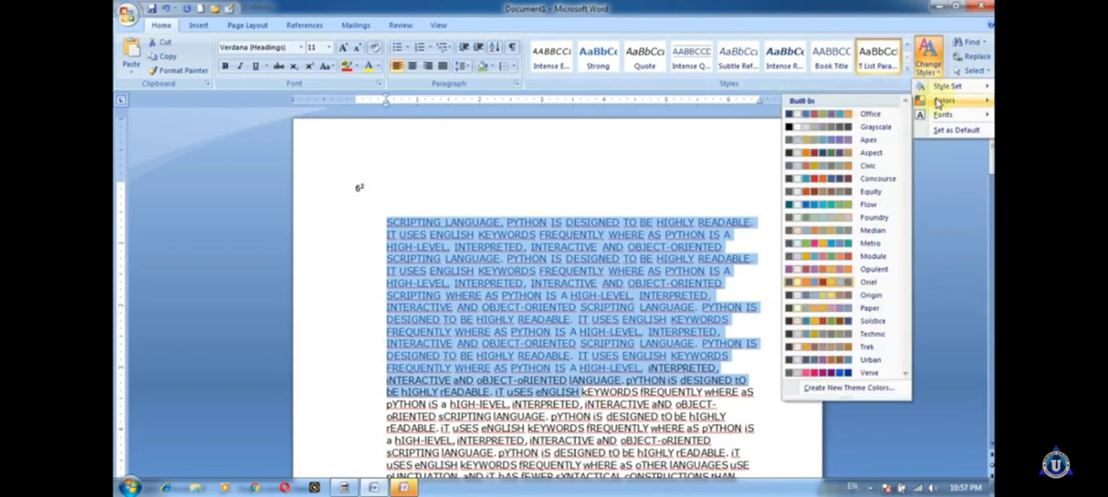
pyautogui.click(806, 207)
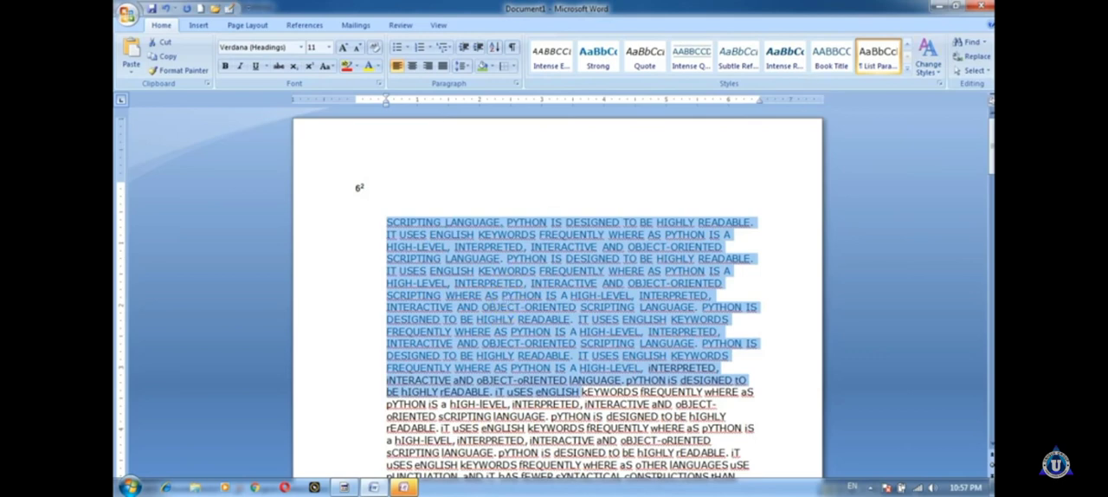
# Step: Preview the built-in theme fonts without applying one, set the current styles as default, and deselect the text
pyautogui.click(928, 57)
pyautogui.moveTo(941, 120)
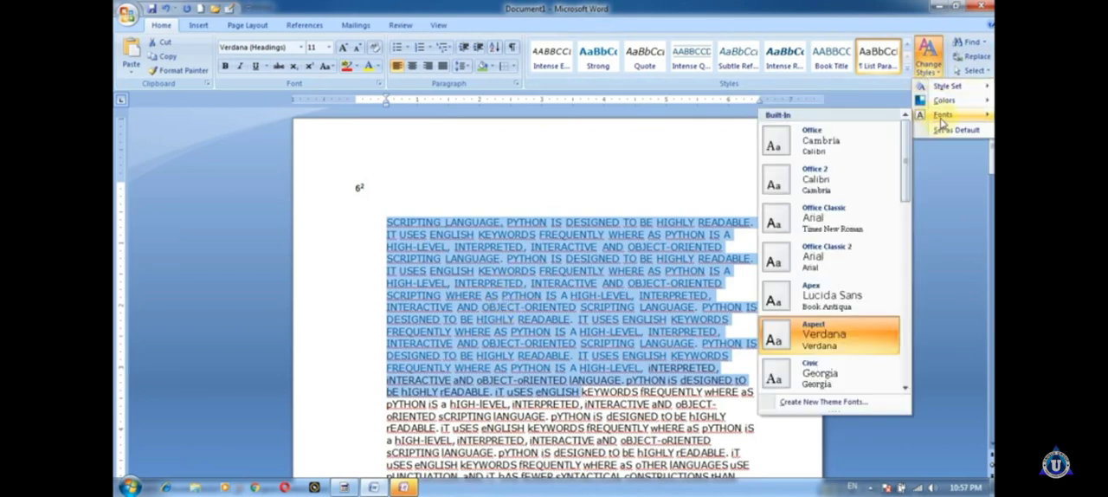
pyautogui.scroll(-5, 803, 299)
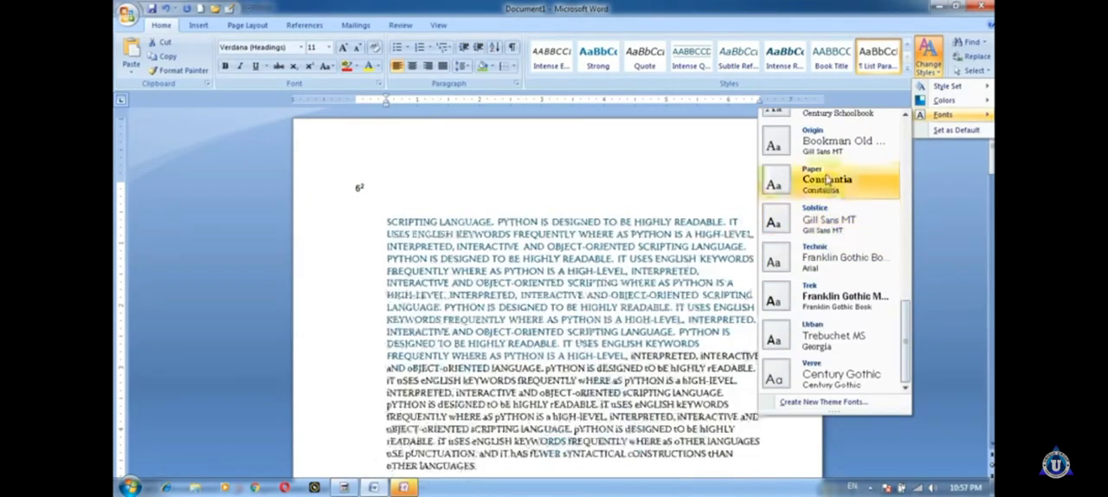
pyautogui.scroll(5, 826, 174)
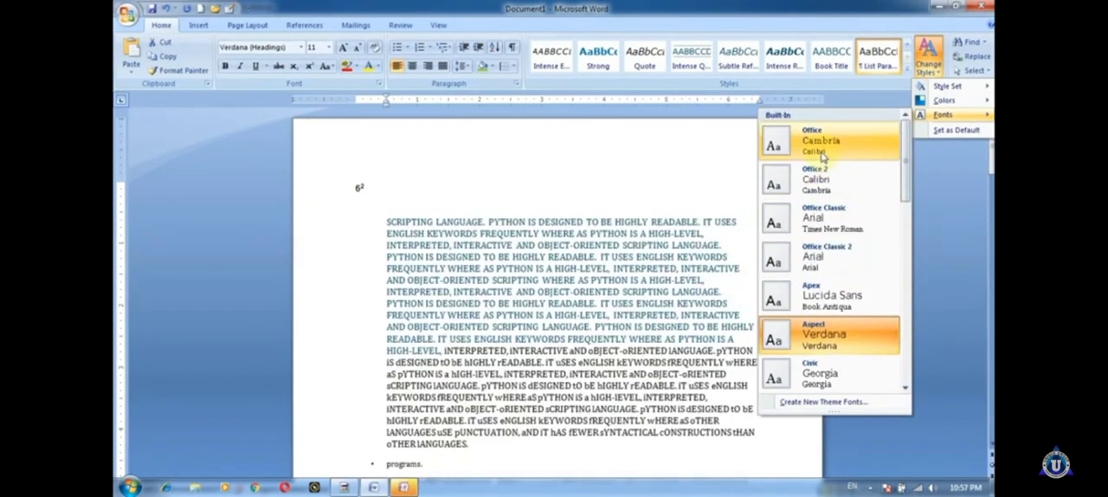
pyautogui.scroll(-5, 825, 157)
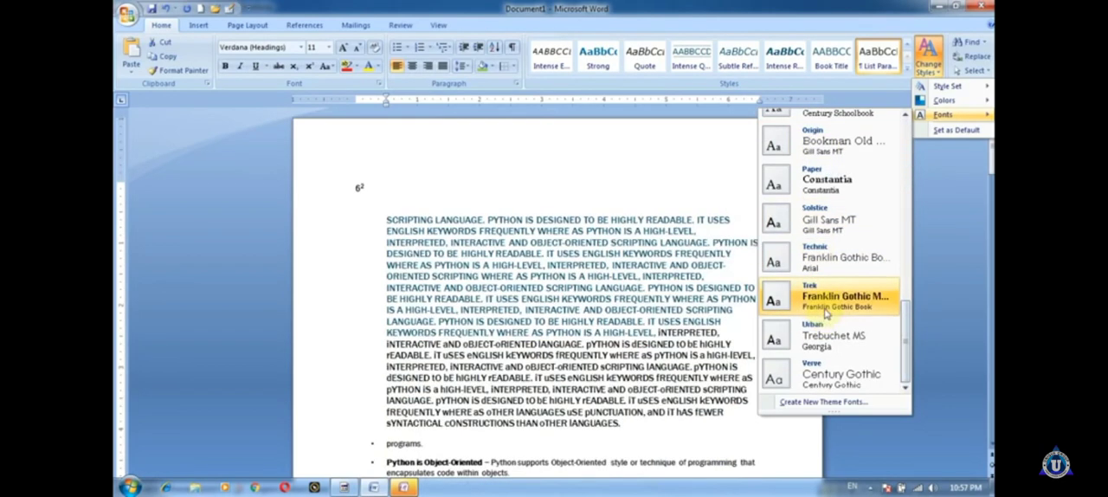
pyautogui.scroll(5, 826, 311)
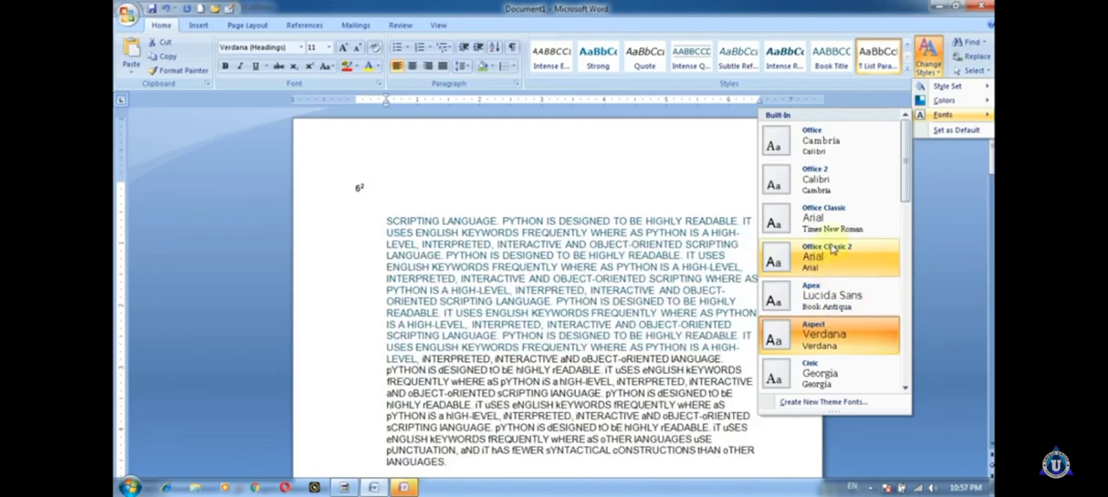
pyautogui.click(947, 130)
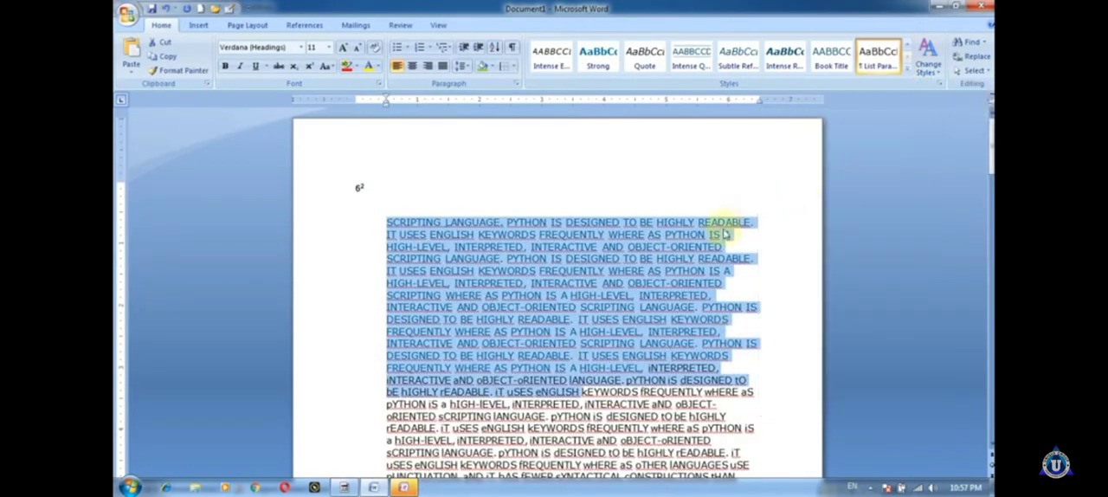
pyautogui.click(699, 242)
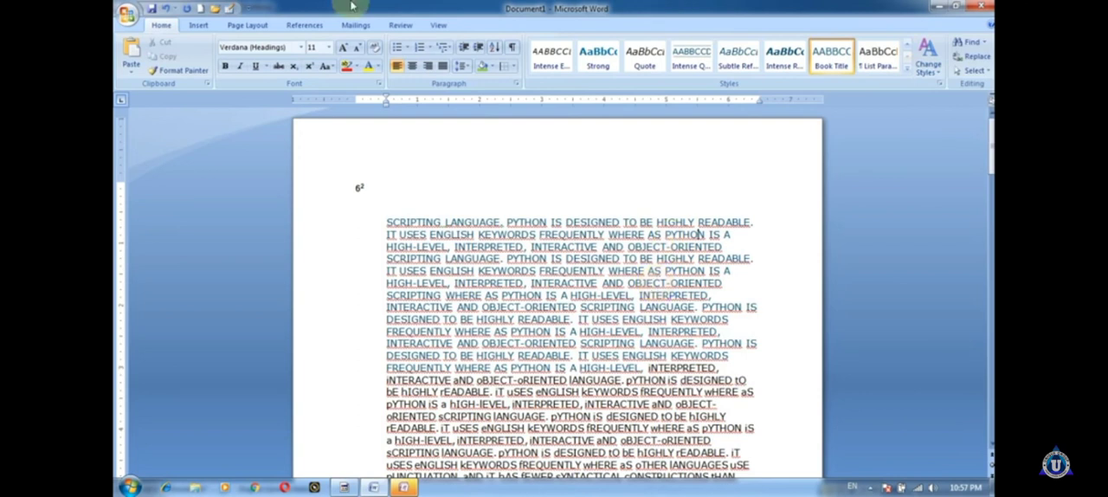
# Step: Find all occurrences of "python" in the main document, close the search dialog and look through the selected matches
pyautogui.click(971, 42)
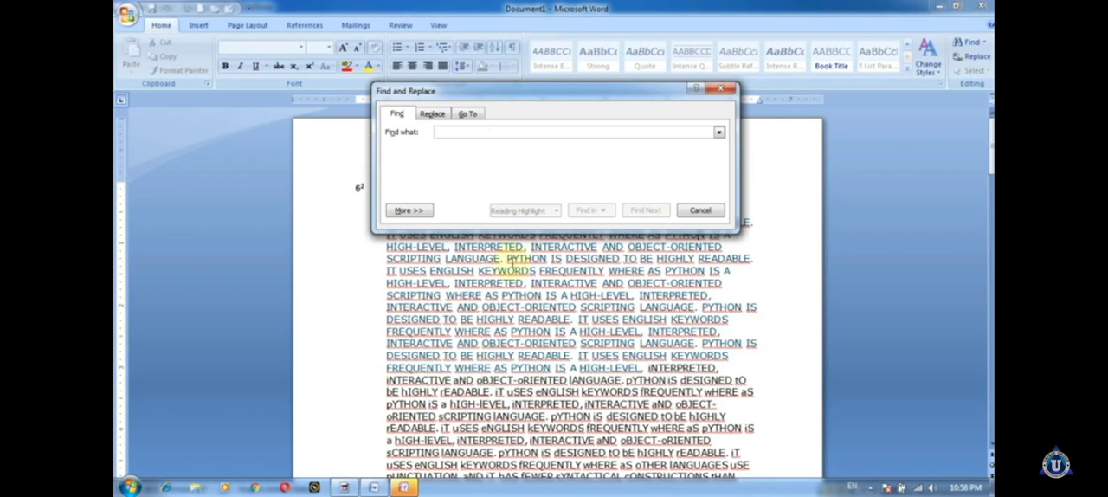
pyautogui.click(574, 402)
pyautogui.scroll(-5, 576, 400)
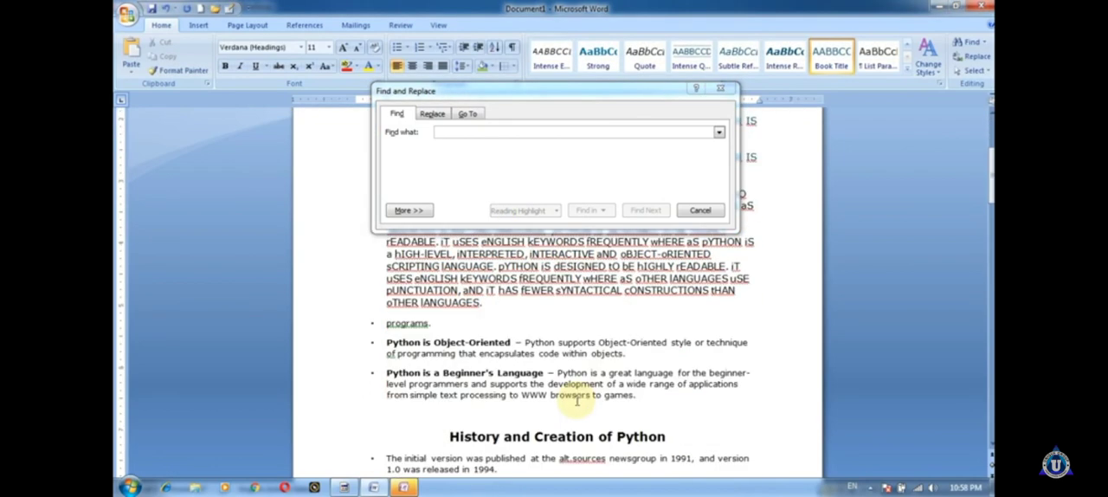
pyautogui.scroll(5, 576, 400)
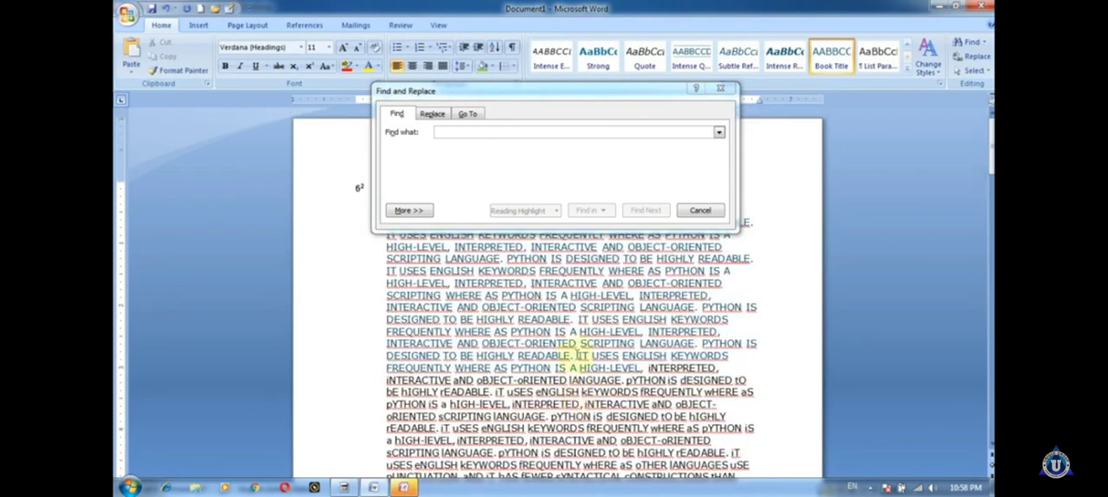
pyautogui.click(559, 133)
pyautogui.write('python')
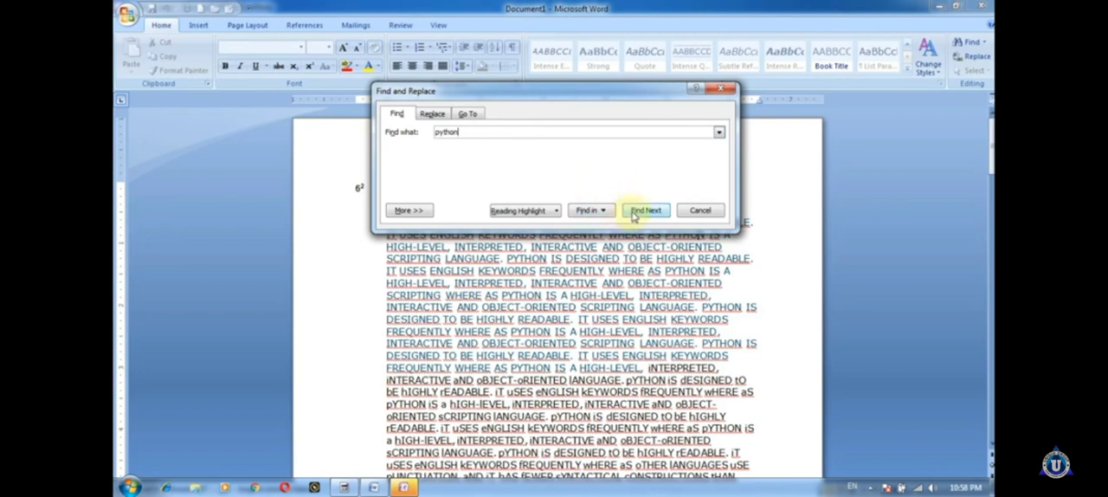
pyautogui.click(606, 212)
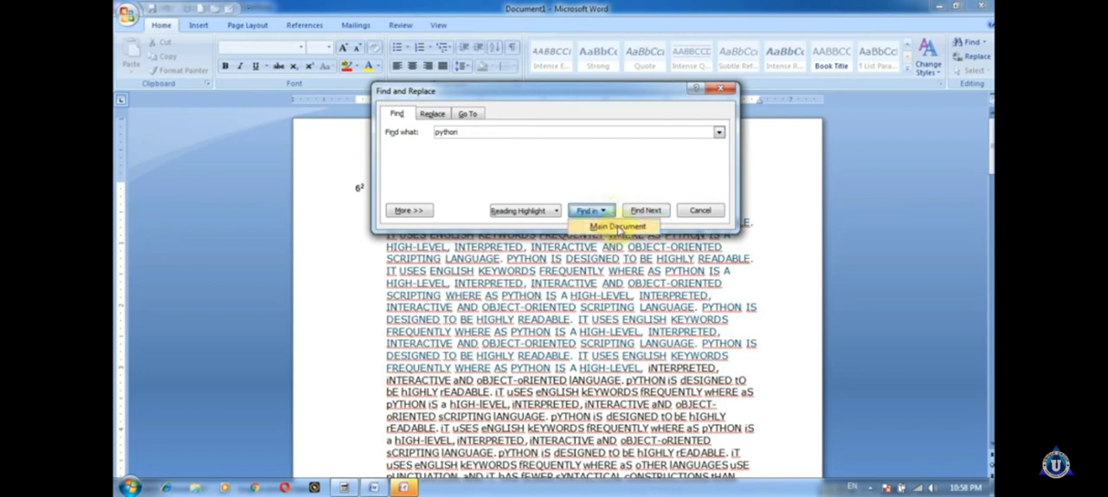
pyautogui.click(617, 227)
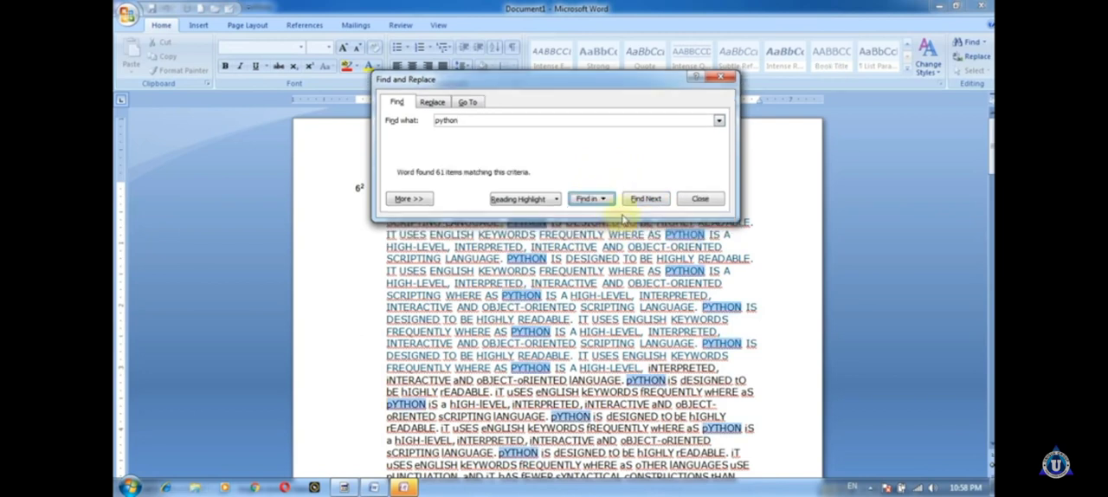
pyautogui.click(700, 200)
pyautogui.scroll(-15, 655, 260)
pyautogui.scroll(-12, 655, 259)
pyautogui.scroll(11, 655, 255)
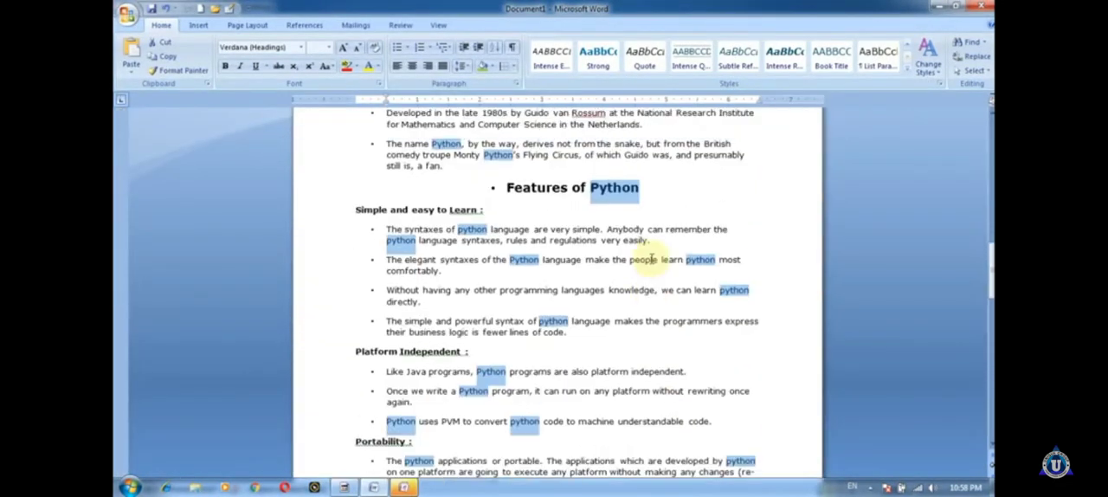
pyautogui.scroll(15, 653, 260)
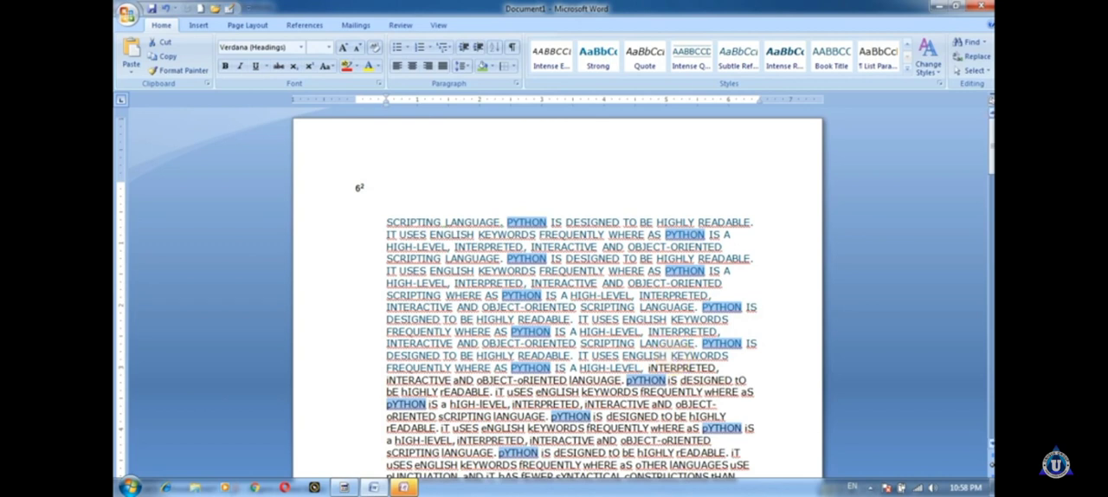
# Step: Try to replace all occurrences of "JAVA" with an empty replacement, continuing the search from the beginning of the document
pyautogui.click(974, 56)
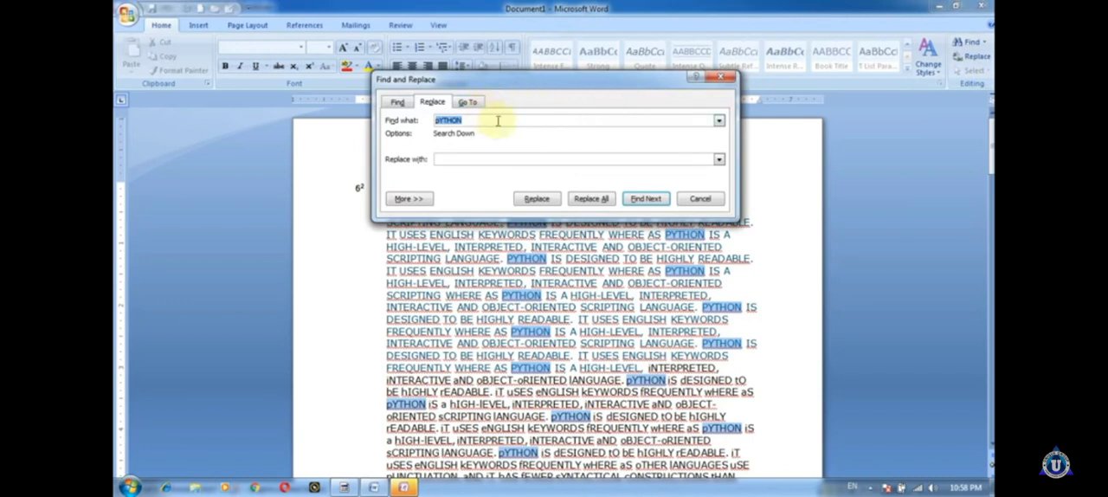
pyautogui.write('i')
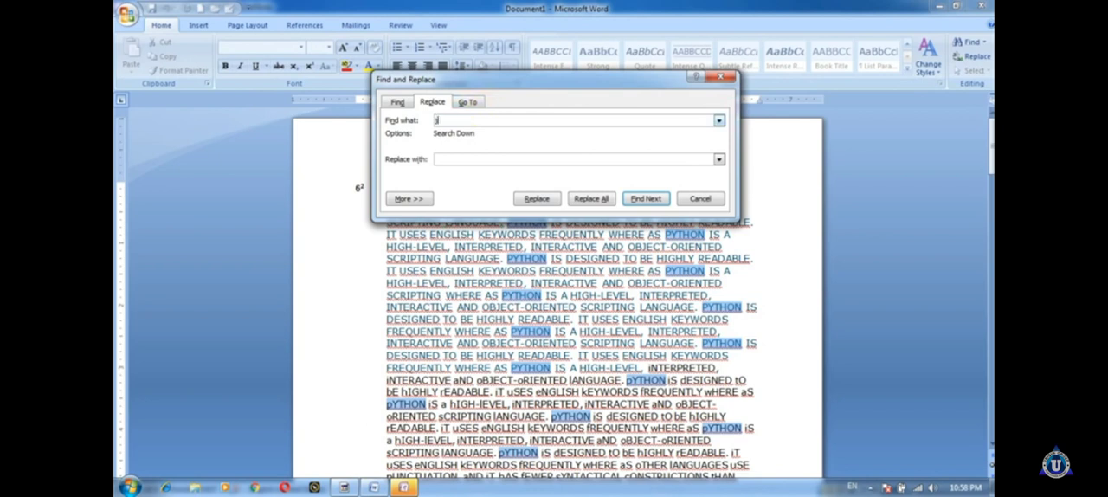
pyautogui.write('t')
pyautogui.press('BackSpace')
pyautogui.press('BackSpace')
pyautogui.press('BackSpace')
pyautogui.press('BackSpace')
pyautogui.write('JAVA')
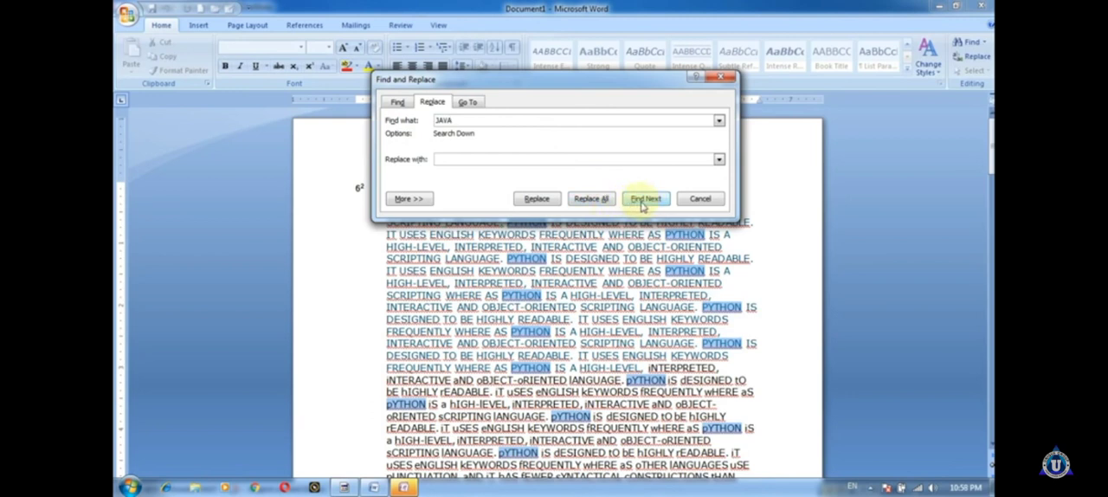
pyautogui.click(609, 200)
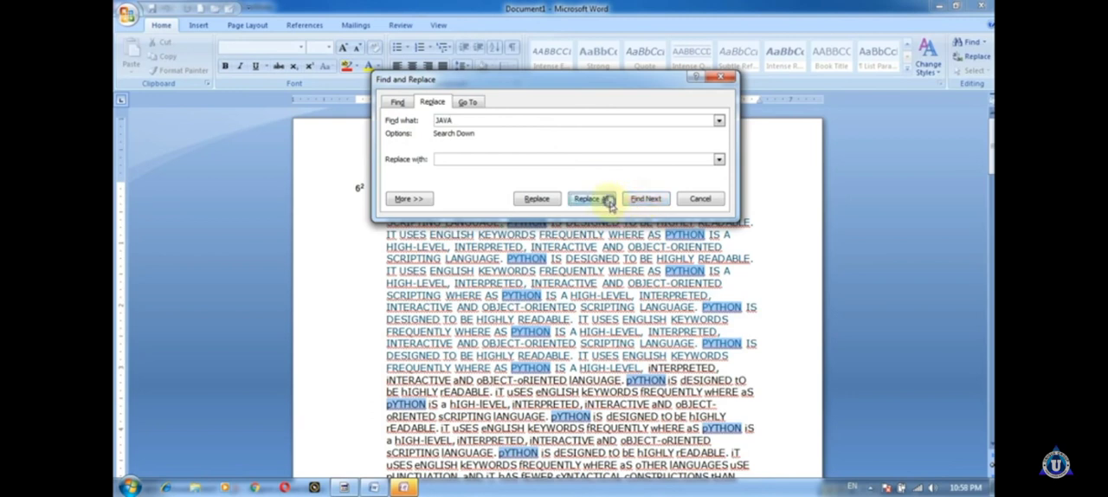
pyautogui.click(537, 286)
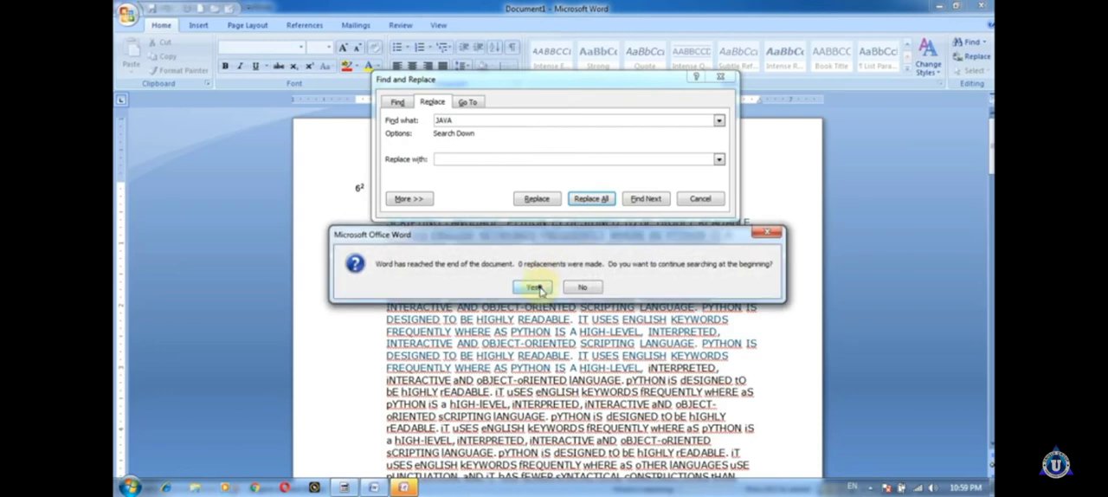
pyautogui.click(558, 286)
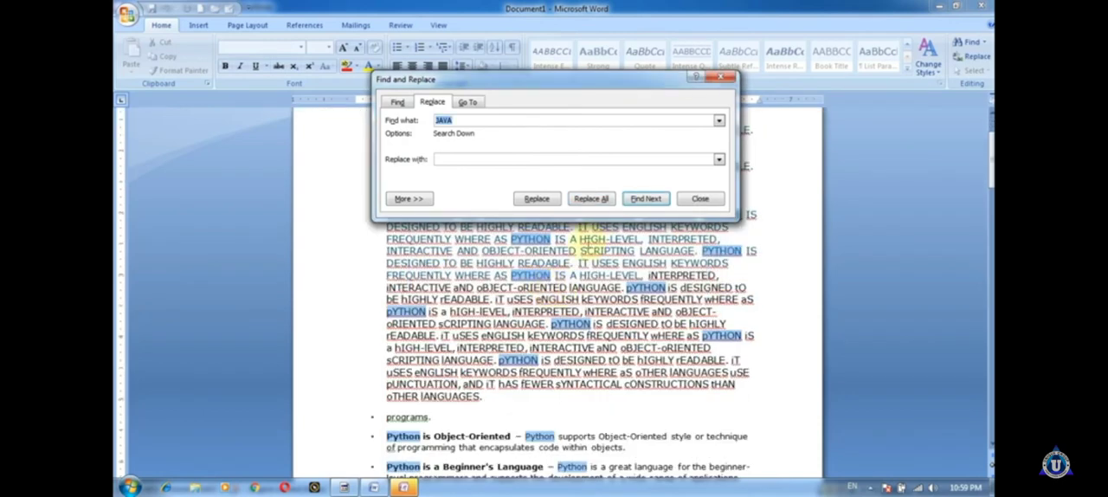
# Step: Search the document for the next occurrence of "JAVA" and close the search messages
pyautogui.click(642, 198)
pyautogui.click(544, 289)
pyautogui.click(543, 287)
pyautogui.click(544, 286)
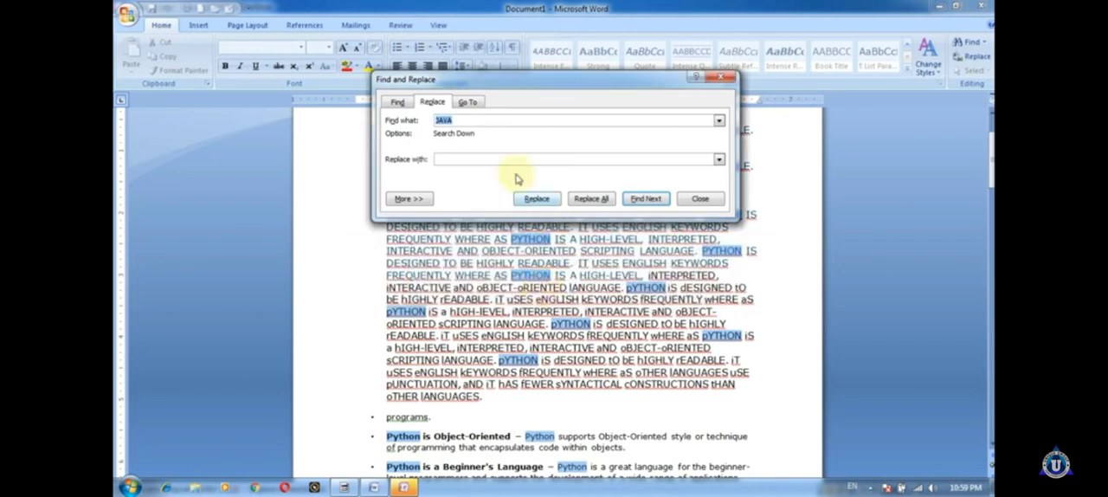
# Step: Set the search text to "PYTHON" and the replacement text to "JAVA"
pyautogui.click(483, 157)
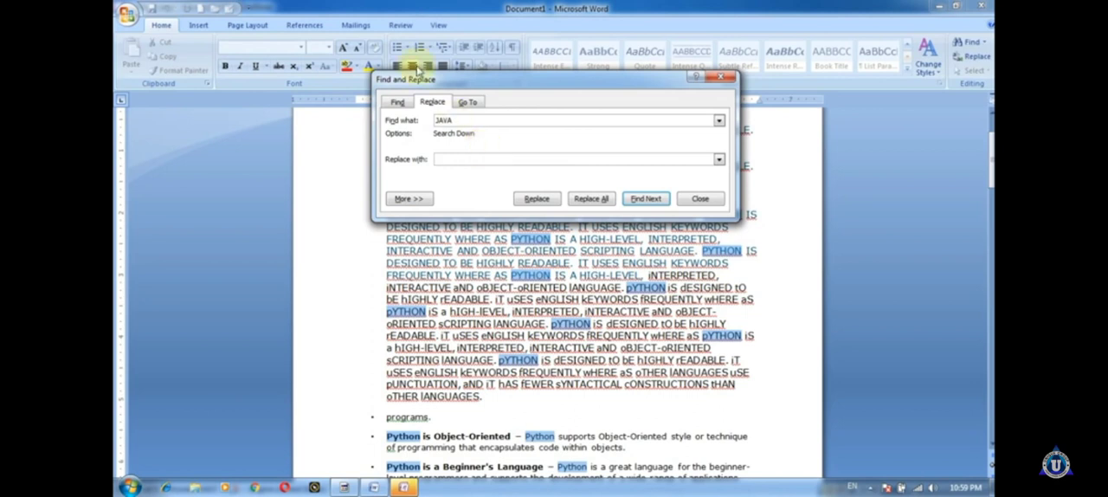
pyautogui.doubleClick(456, 120)
pyautogui.write('PYTHON')
pyautogui.click(457, 158)
pyautogui.write('JAVA')
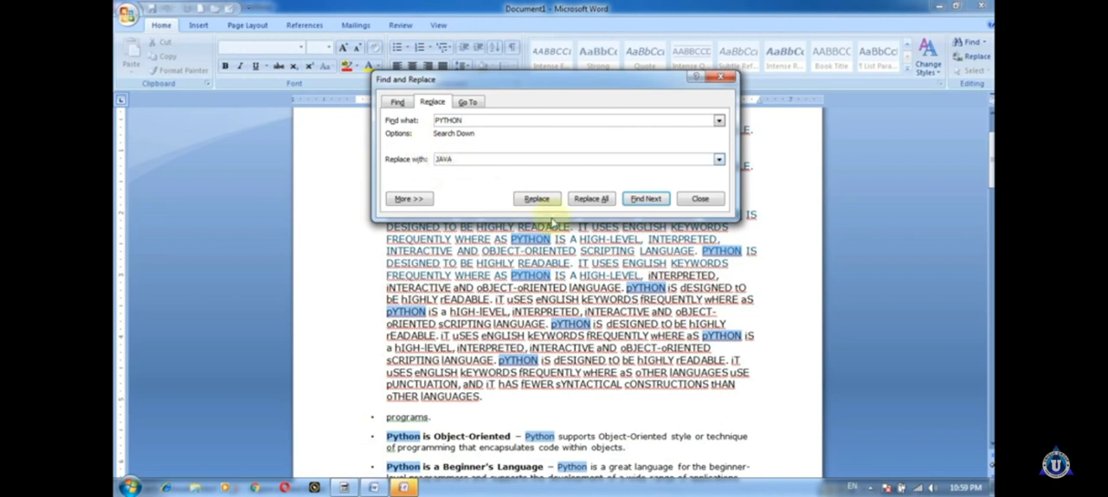
# Step: Replace all occurrences of "PYTHON" with "JAVA" in the selection and the rest of the document, and close the dialog
pyautogui.click(591, 199)
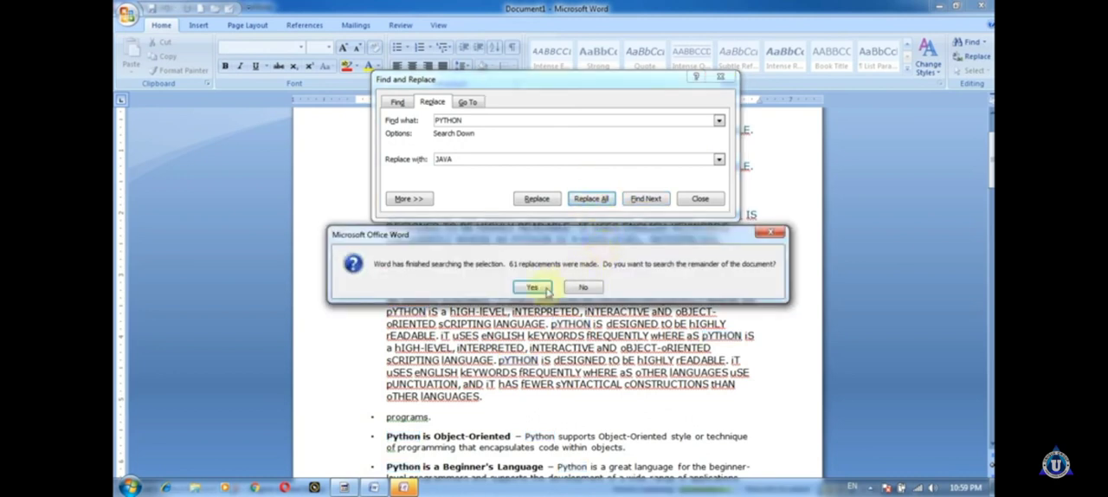
pyautogui.click(533, 289)
pyautogui.click(533, 289)
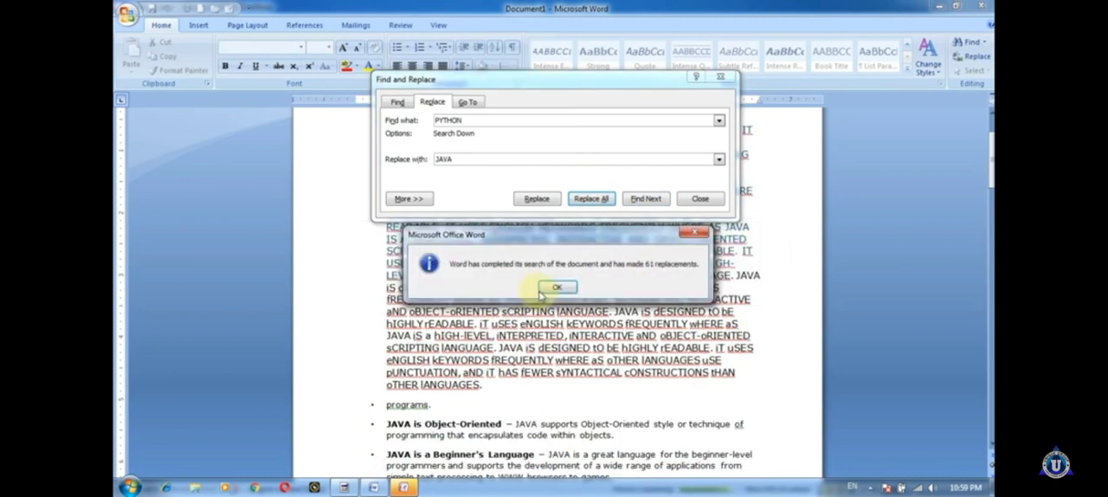
pyautogui.click(554, 287)
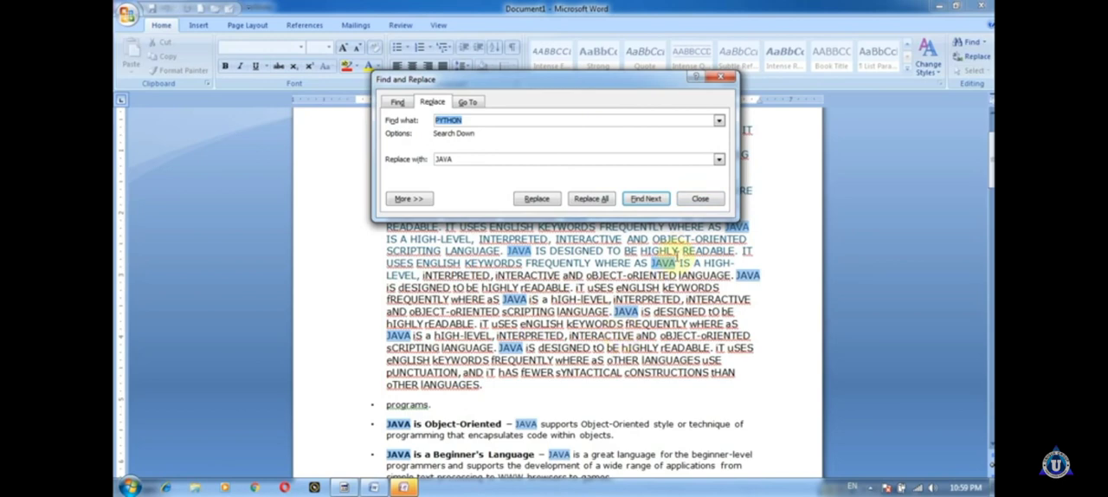
pyautogui.click(720, 77)
# Step: Look through the headings and bullets for the replaced words, and undo the replacement
pyautogui.click(661, 288)
pyautogui.scroll(-10, 662, 294)
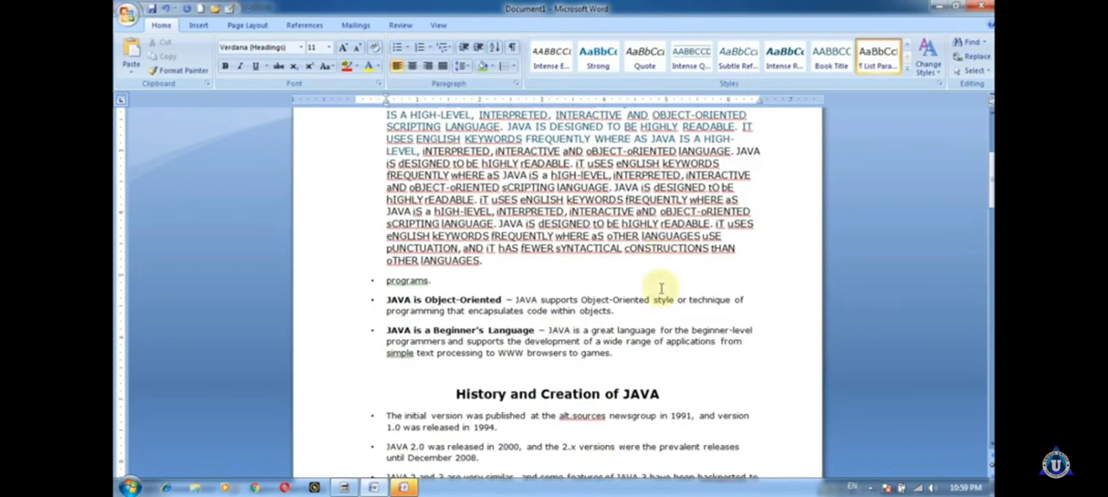
pyautogui.scroll(-13, 662, 305)
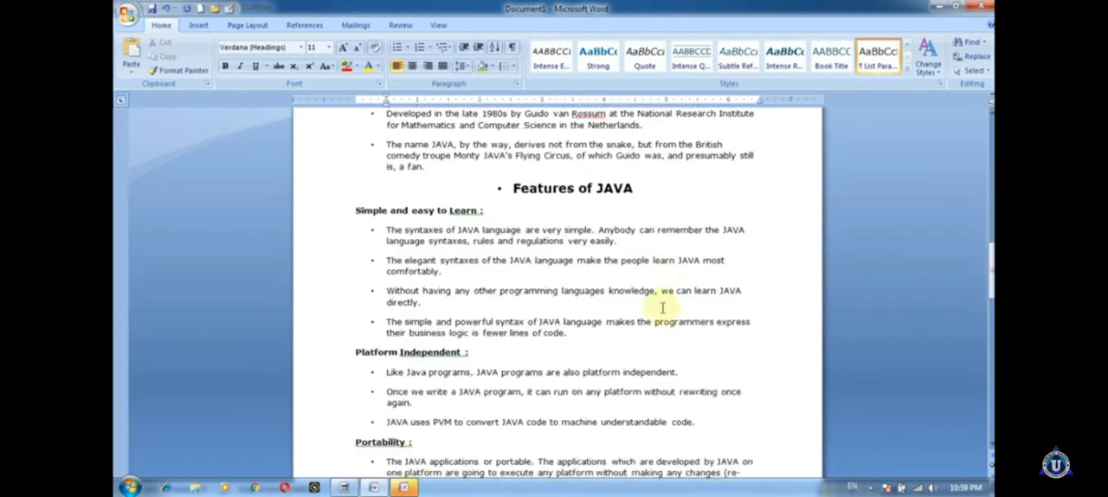
pyautogui.scroll(12, 667, 295)
pyautogui.scroll(4, 668, 290)
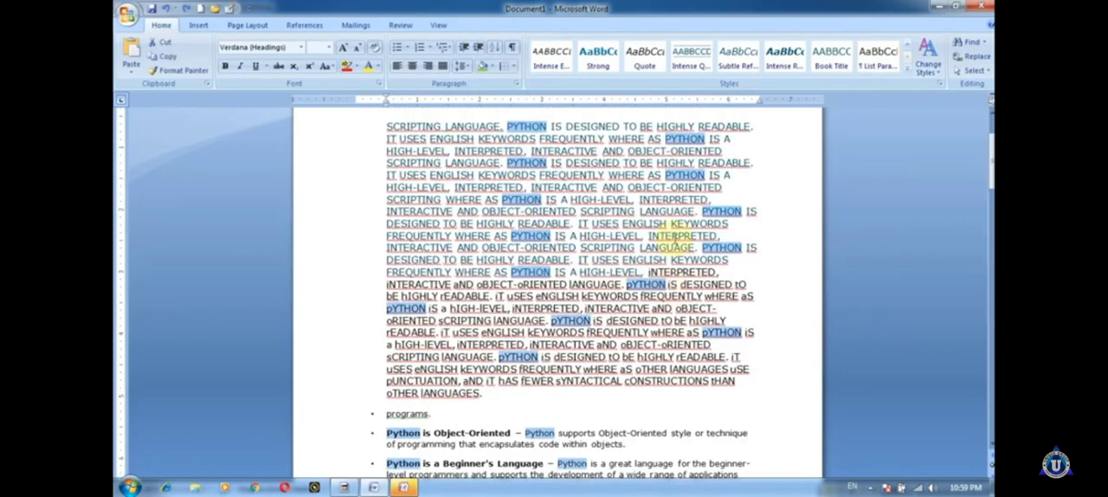
pyautogui.scroll(-6, 658, 277)
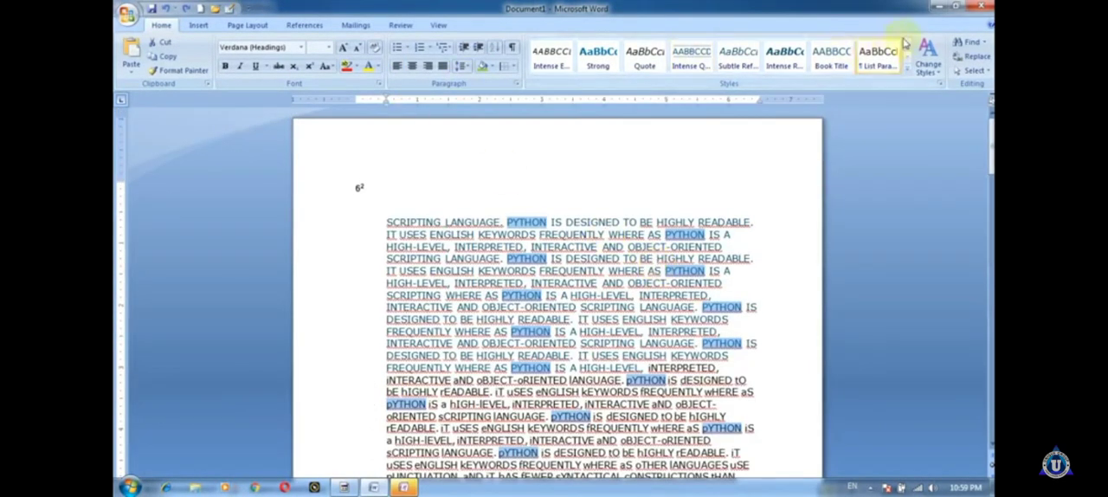
# Step: Replace all occurrences of "pYTHON" with "JAVA" again, continuing the search from the beginning, and close the dialog to review the text
pyautogui.click(971, 56)
pyautogui.click(592, 198)
pyautogui.click(547, 289)
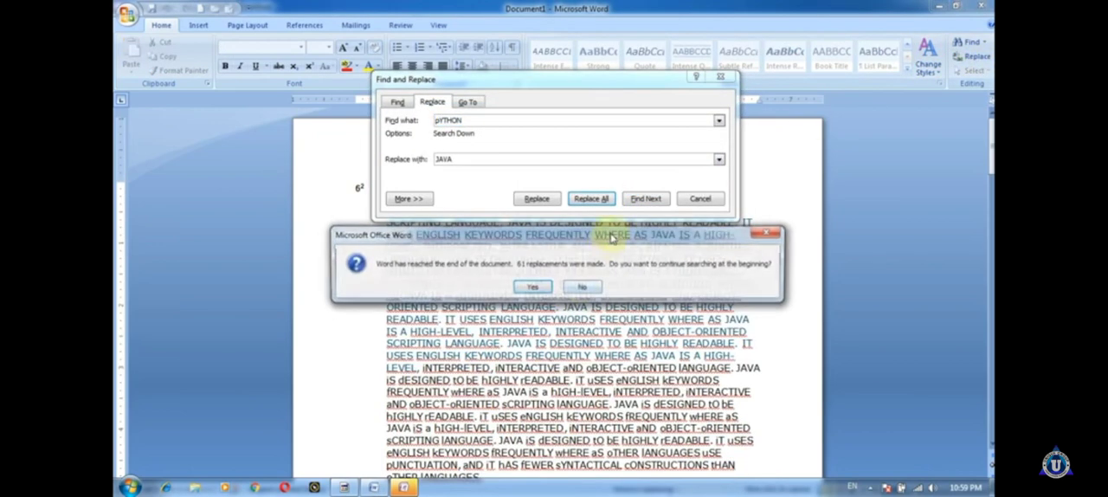
pyautogui.click(533, 286)
pyautogui.click(559, 287)
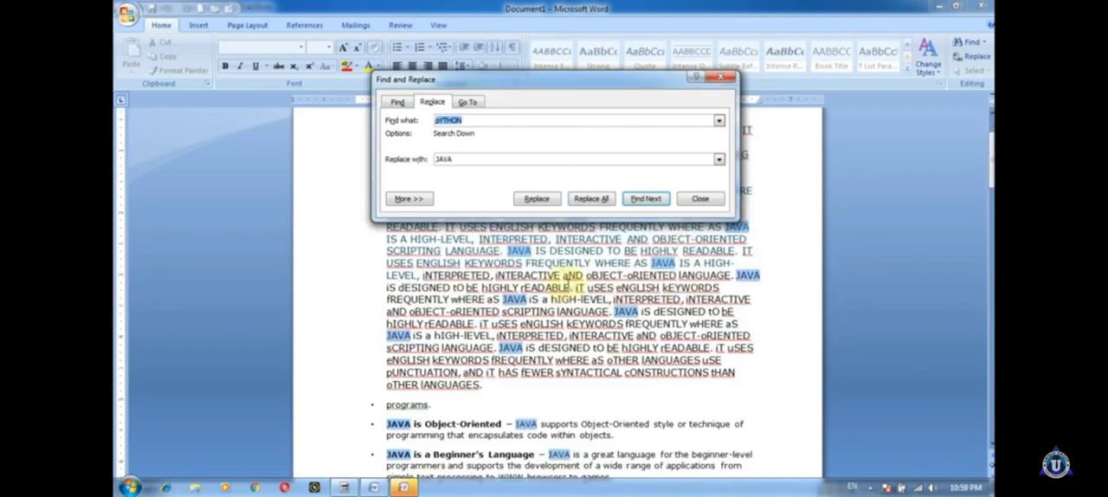
pyautogui.scroll(-10, 663, 253)
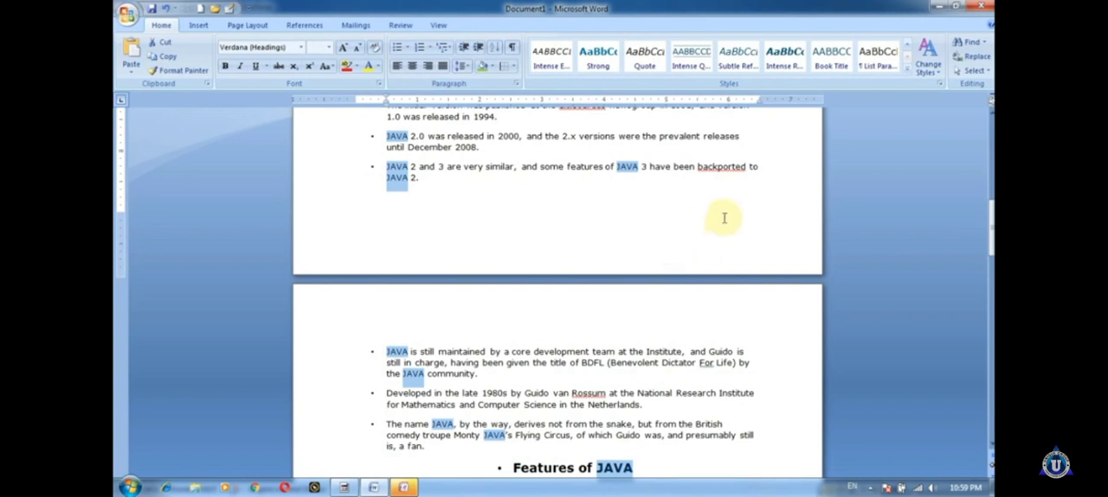
# Step: Select the entire document and reopen the list of selection options
pyautogui.click(971, 71)
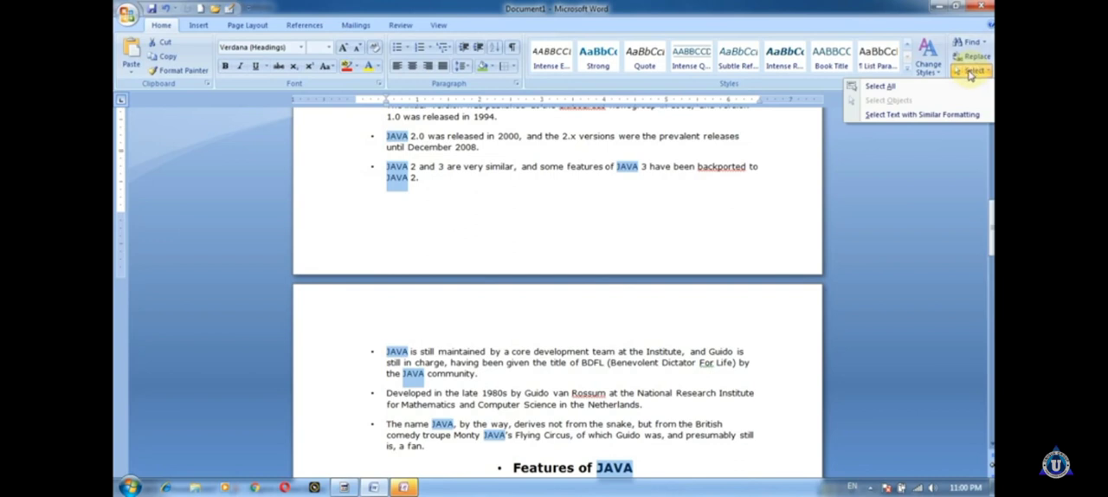
pyautogui.click(880, 87)
pyautogui.scroll(15, 633, 215)
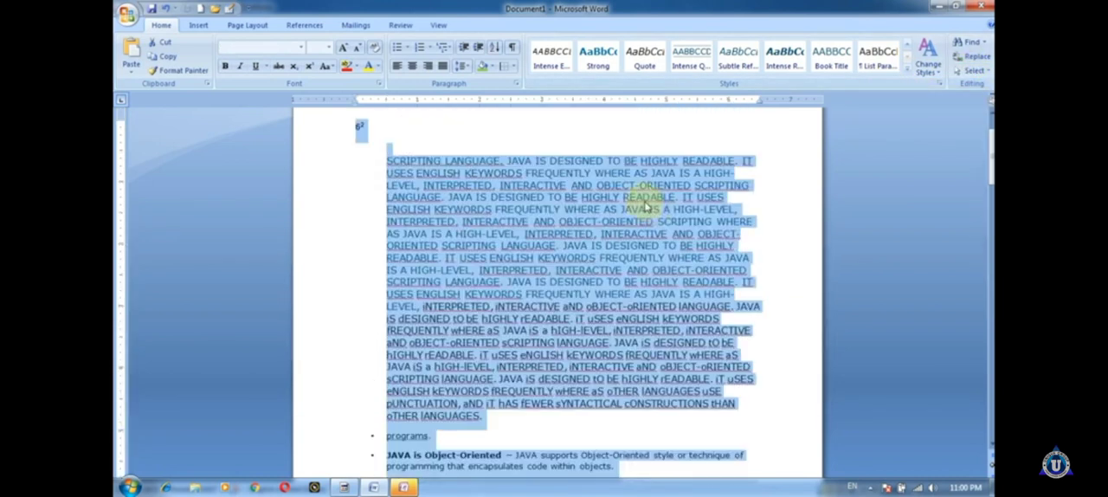
pyautogui.click(971, 71)
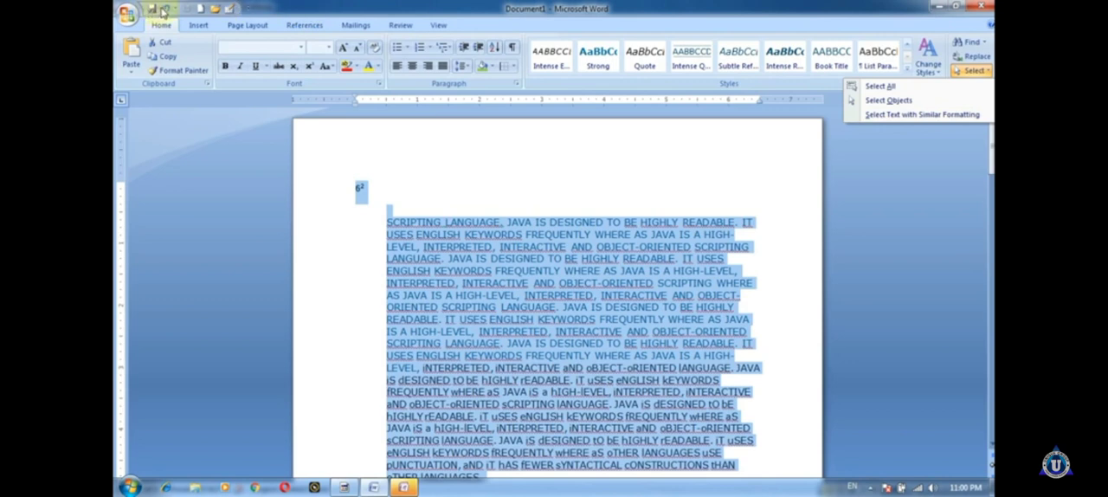
# Step: Remove Save, New, Open, Undo, Redo and Draw Table from the Quick Access Toolbar
pyautogui.click(248, 7)
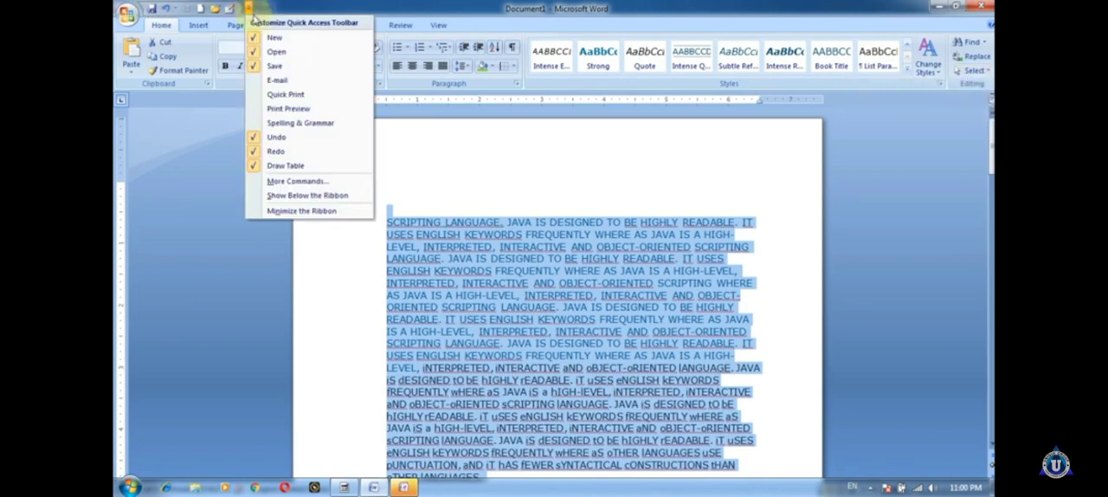
pyautogui.click(274, 66)
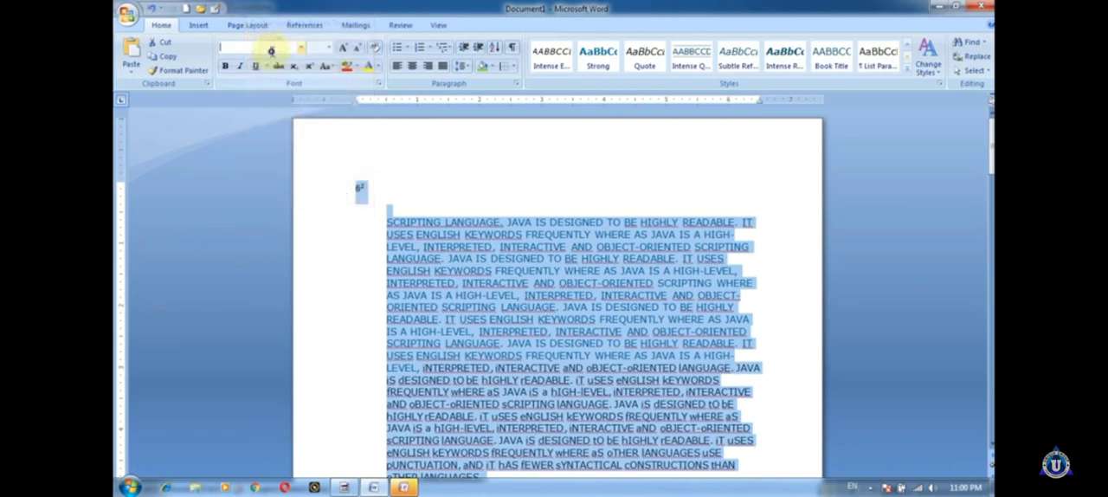
pyautogui.click(233, 8)
pyautogui.click(245, 38)
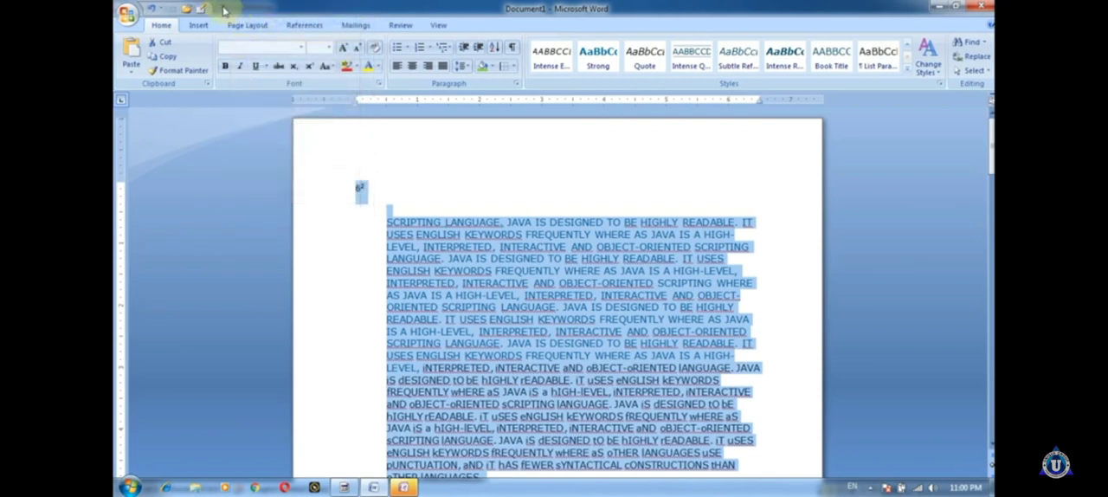
pyautogui.click(220, 8)
pyautogui.click(226, 51)
pyautogui.click(206, 8)
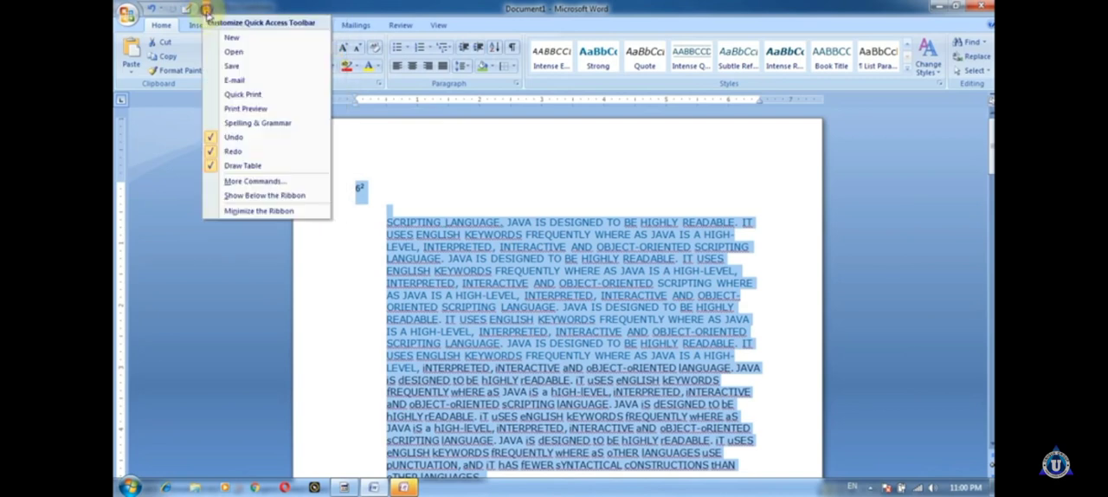
pyautogui.click(216, 141)
pyautogui.click(191, 8)
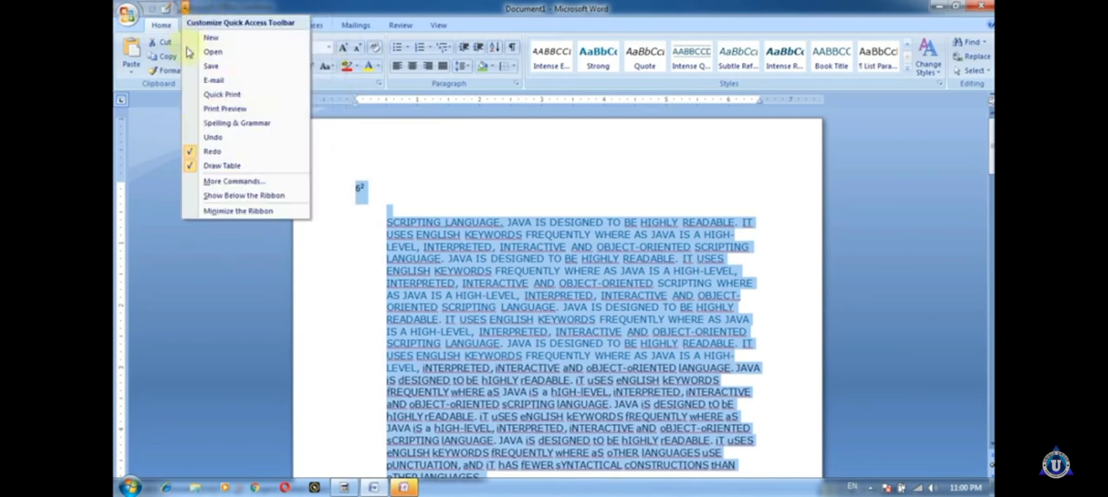
pyautogui.click(208, 151)
pyautogui.click(170, 8)
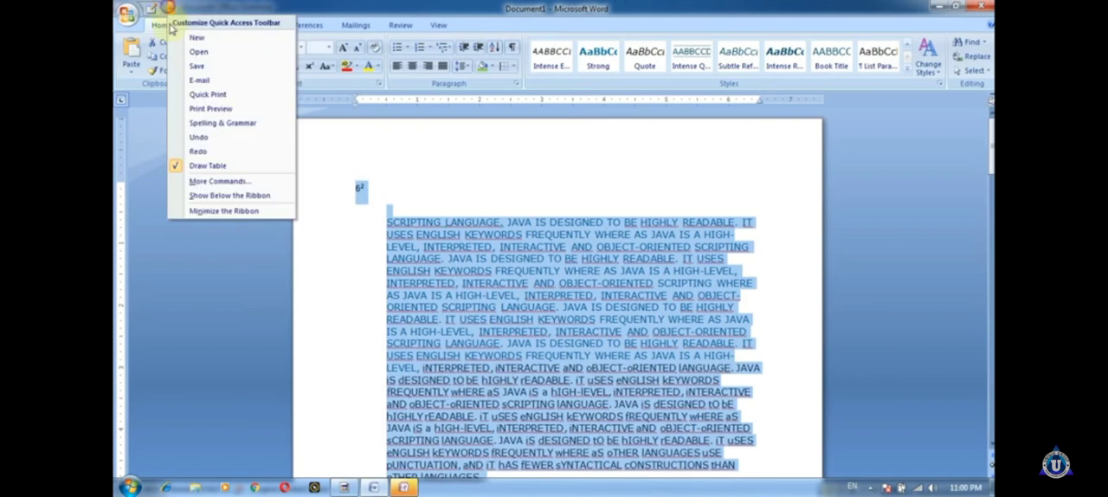
pyautogui.click(178, 163)
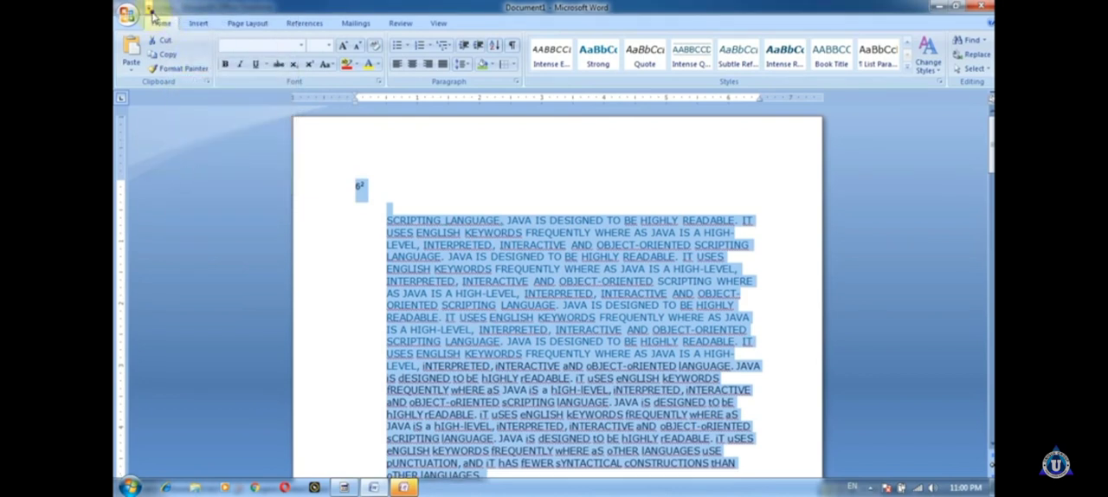
# Step: Add New, Open, Save and E-mail to the Quick Access Toolbar, and clear the whole-document selection
pyautogui.click(149, 9)
pyautogui.click(173, 36)
pyautogui.click(173, 8)
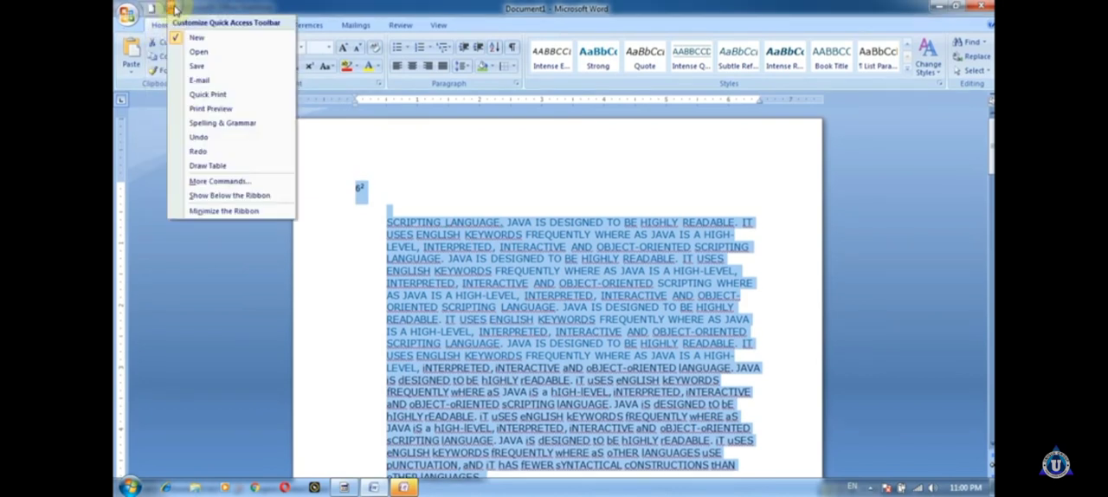
pyautogui.click(198, 51)
pyautogui.click(184, 8)
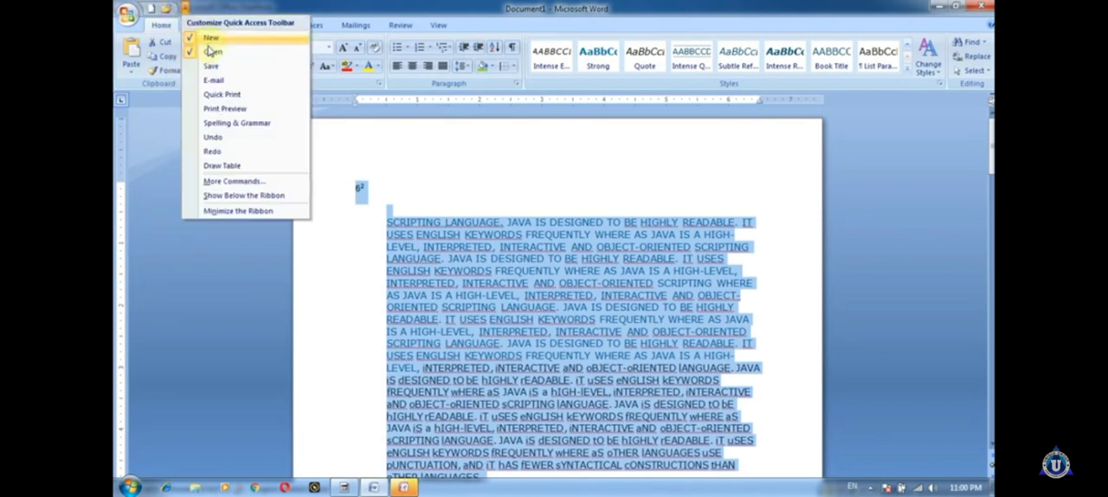
pyautogui.click(211, 66)
pyautogui.click(199, 8)
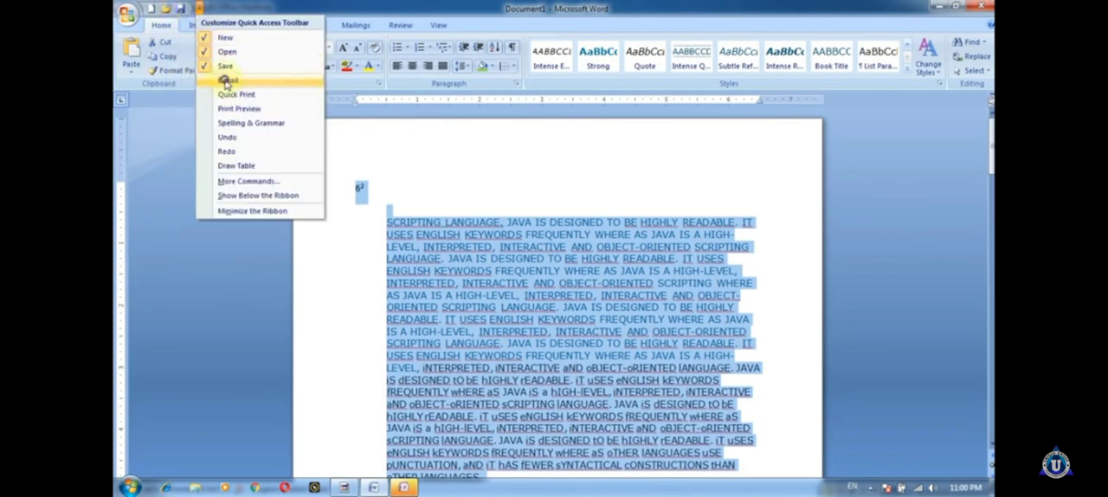
pyautogui.click(226, 80)
pyautogui.click(212, 7)
pyautogui.click(205, 178)
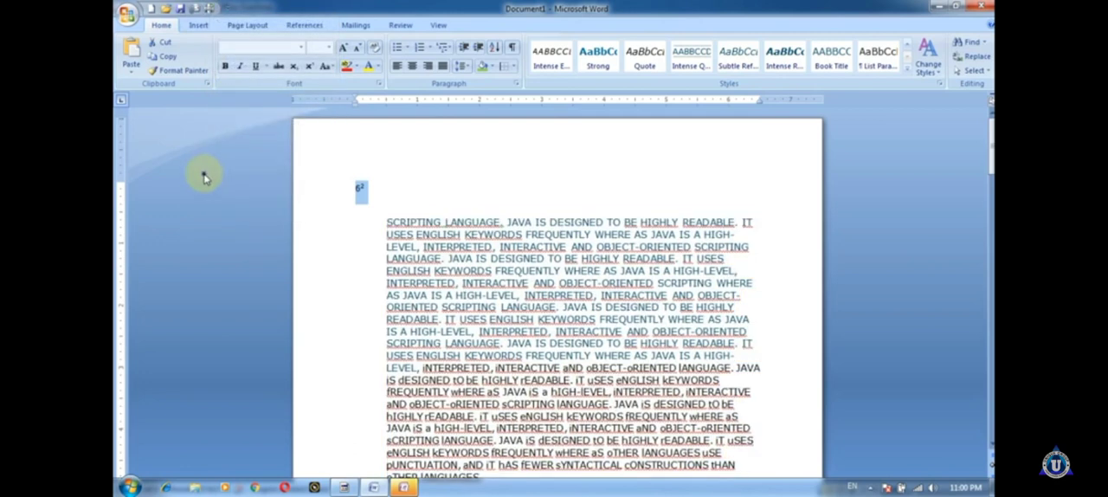